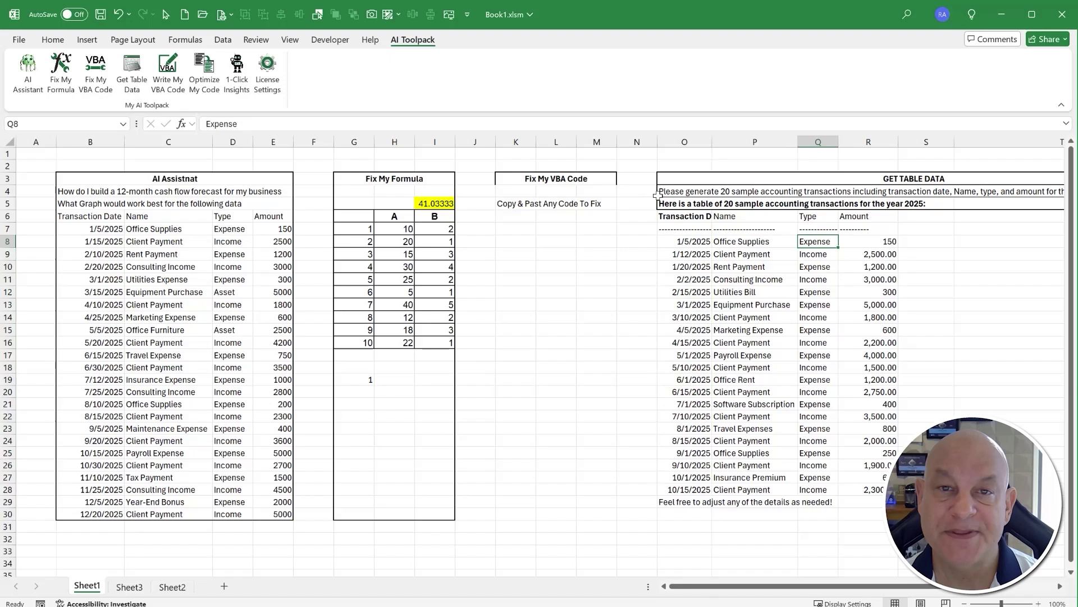
Open the AI Assistant and copy the 12-month cash flow forecast question from B4
drag(868, 241, 867, 522)
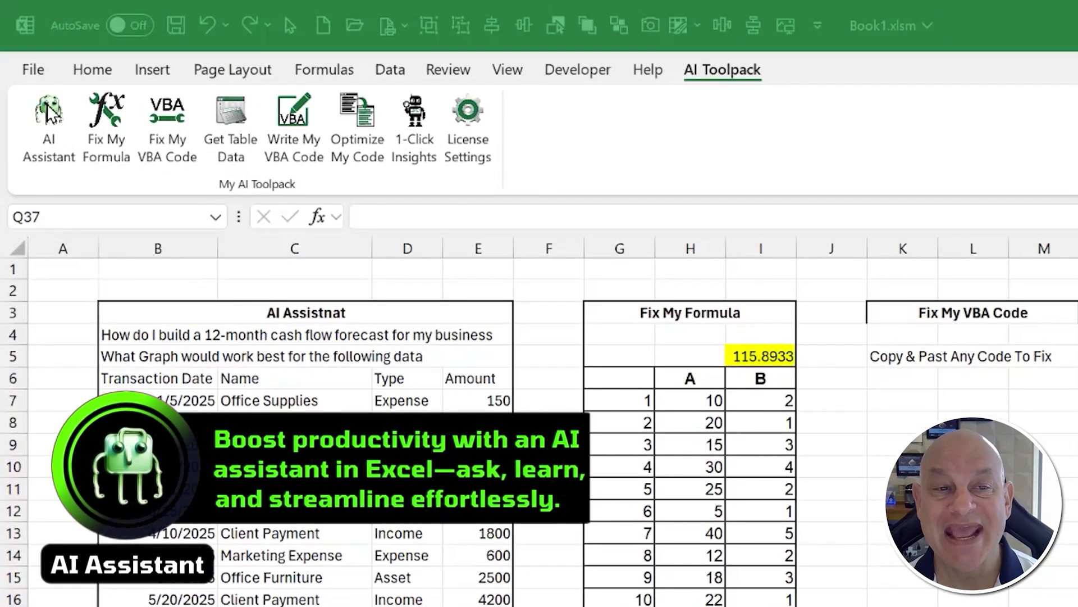
click(48, 112)
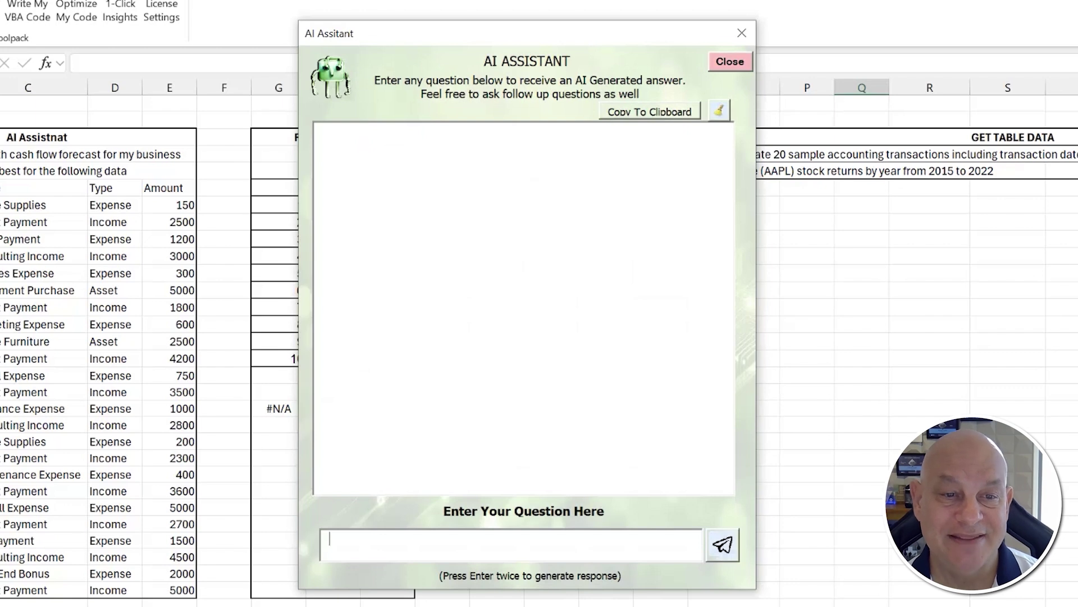
click(90, 154)
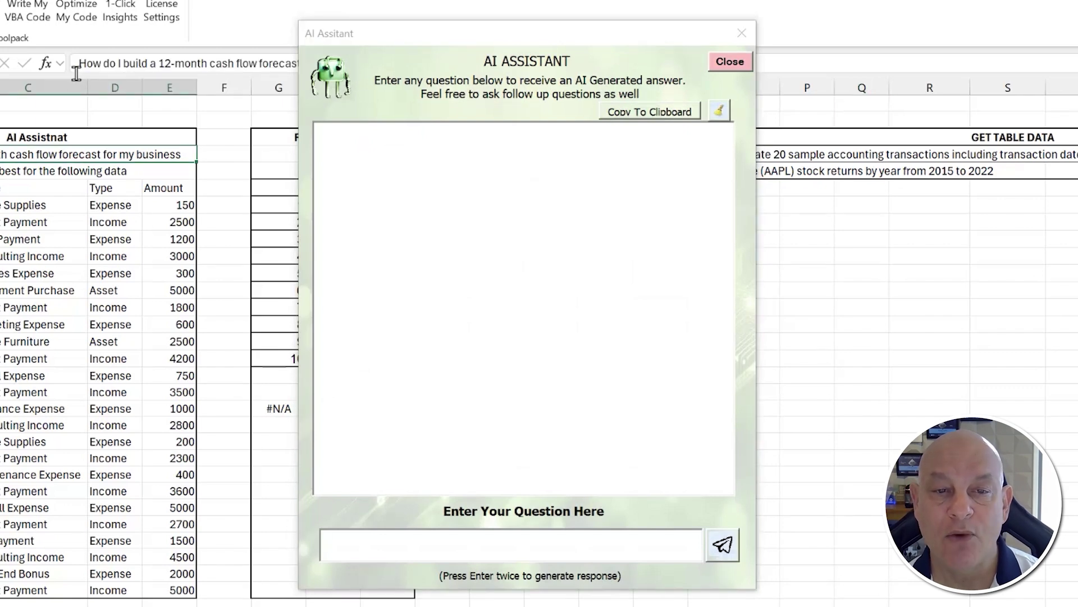
click(93, 64)
triple_click(108, 68)
key(ctrl+c)
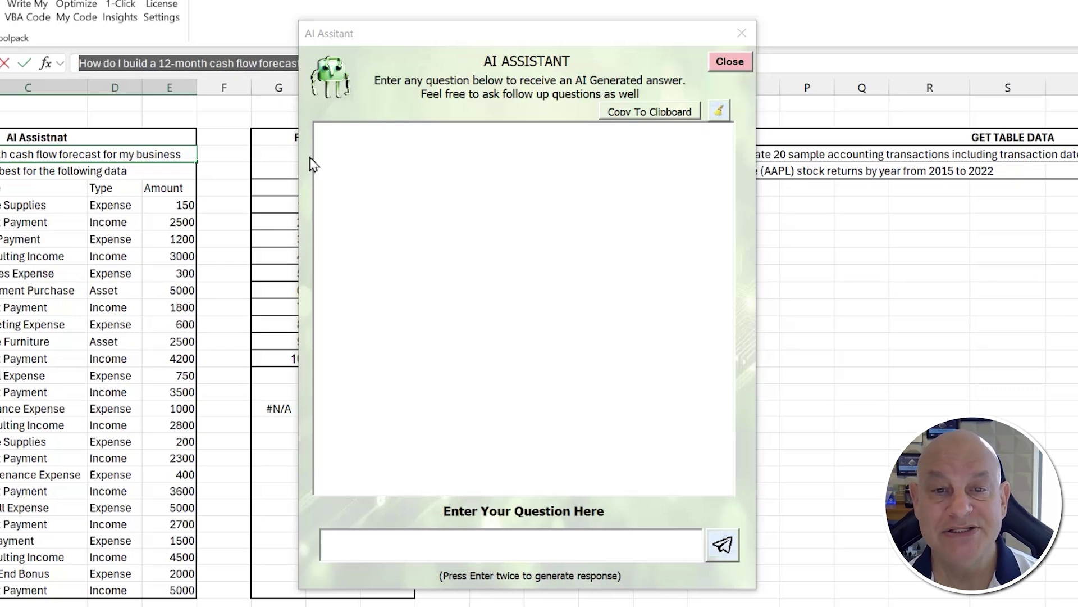
click(228, 117)
Paste the forecast question into the assistant, send it, and read the answer
click(405, 537)
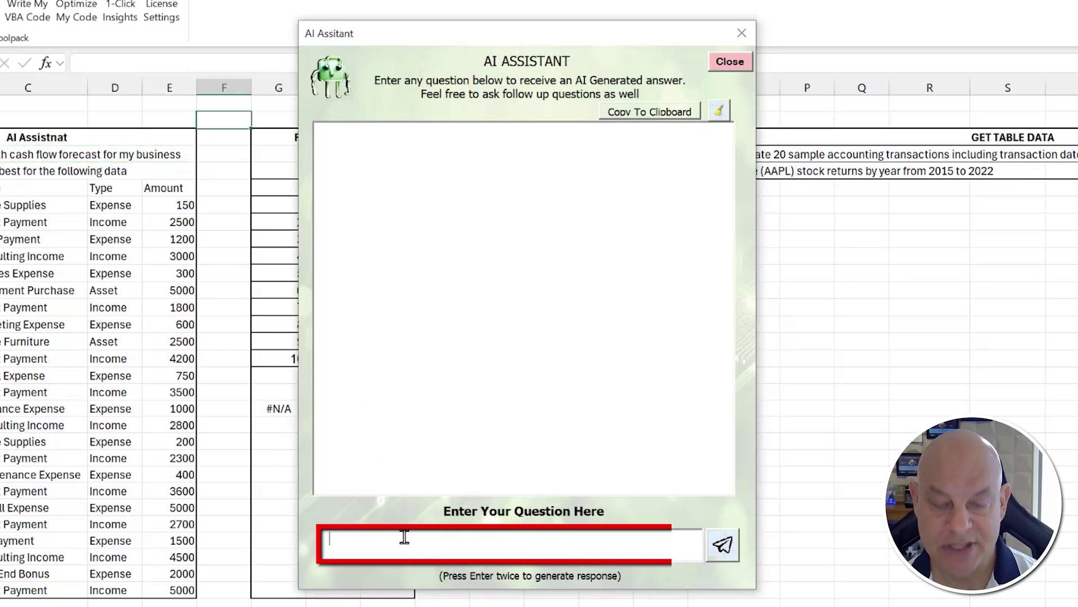
key(ctrl+v)
click(723, 542)
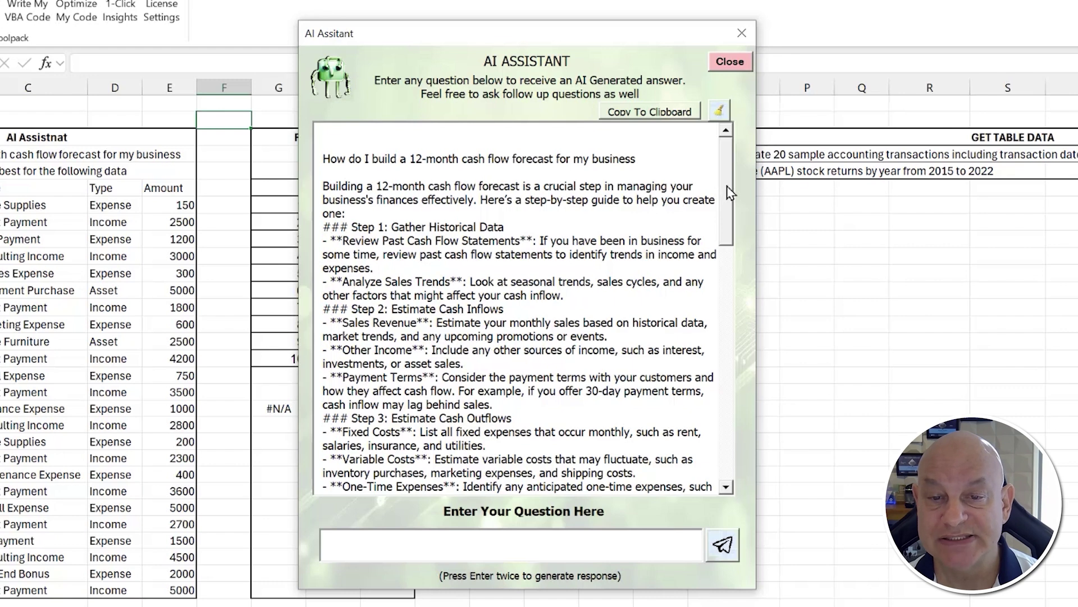
scroll(729, 201, down, 1)
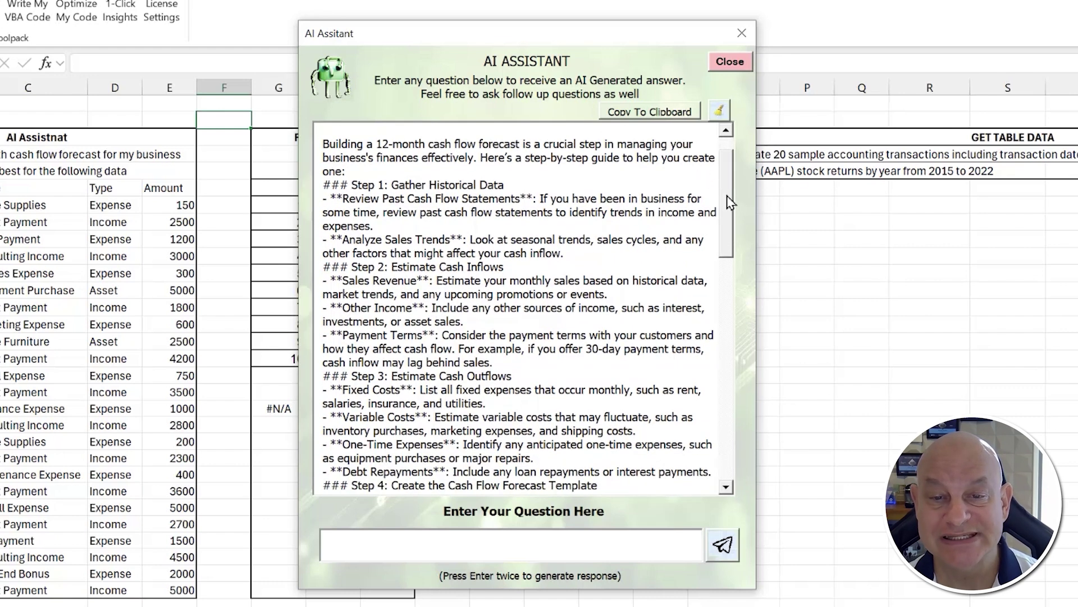
scroll(728, 195, down, 3)
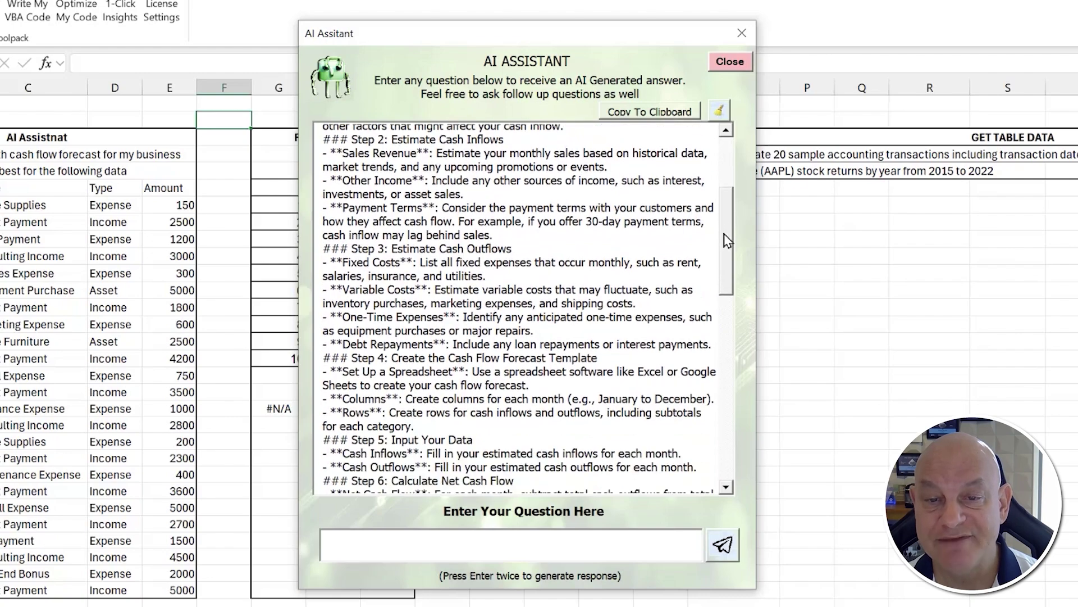
Copy the assistant's cash flow answer and paste it into Sheet3 at A1
click(671, 115)
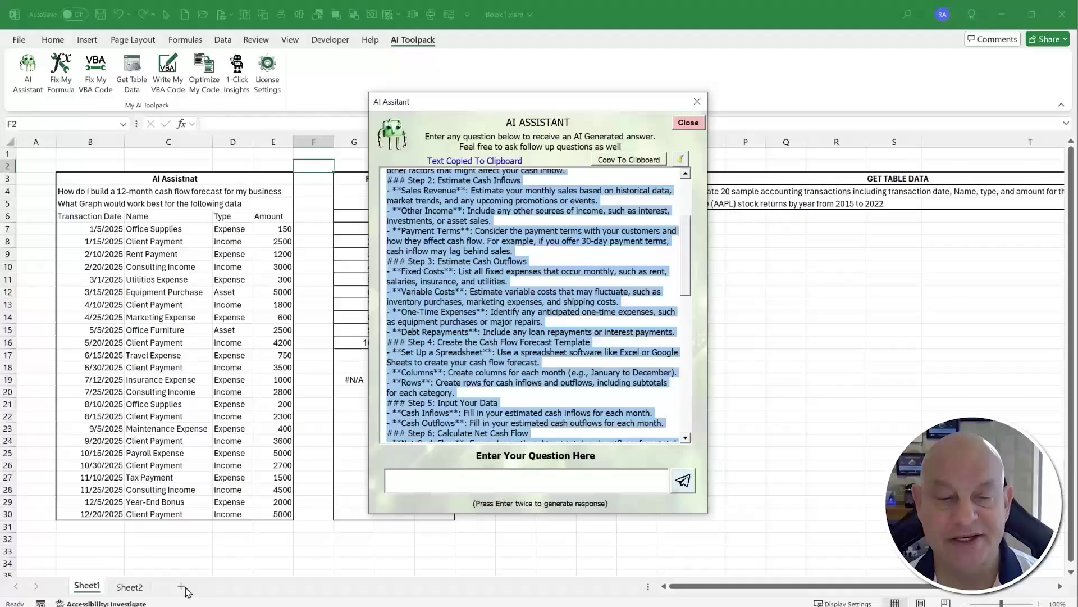
click(0, 606)
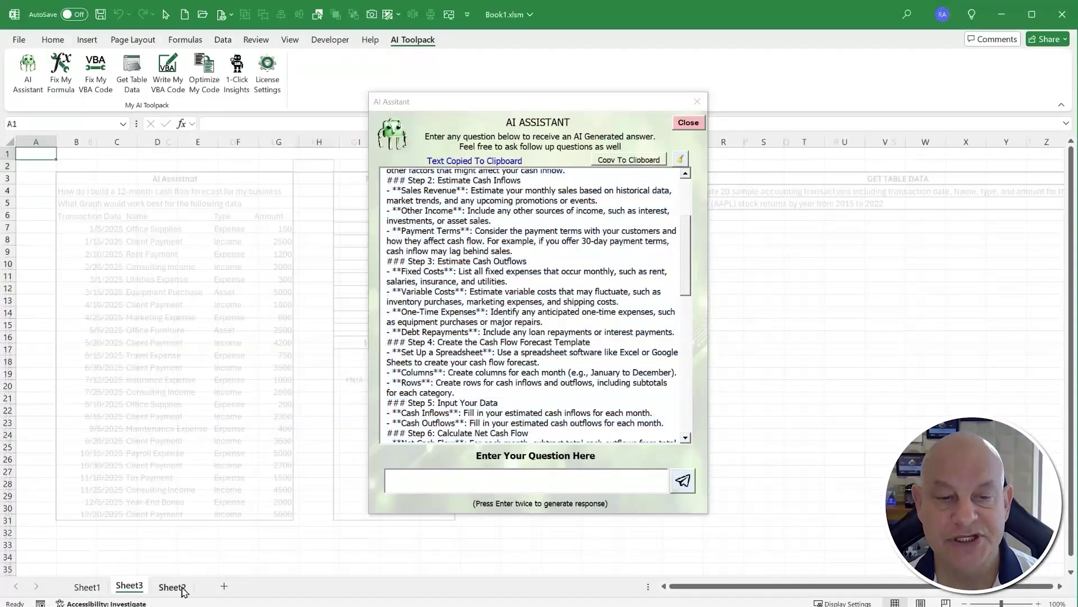
key(ctrl+v)
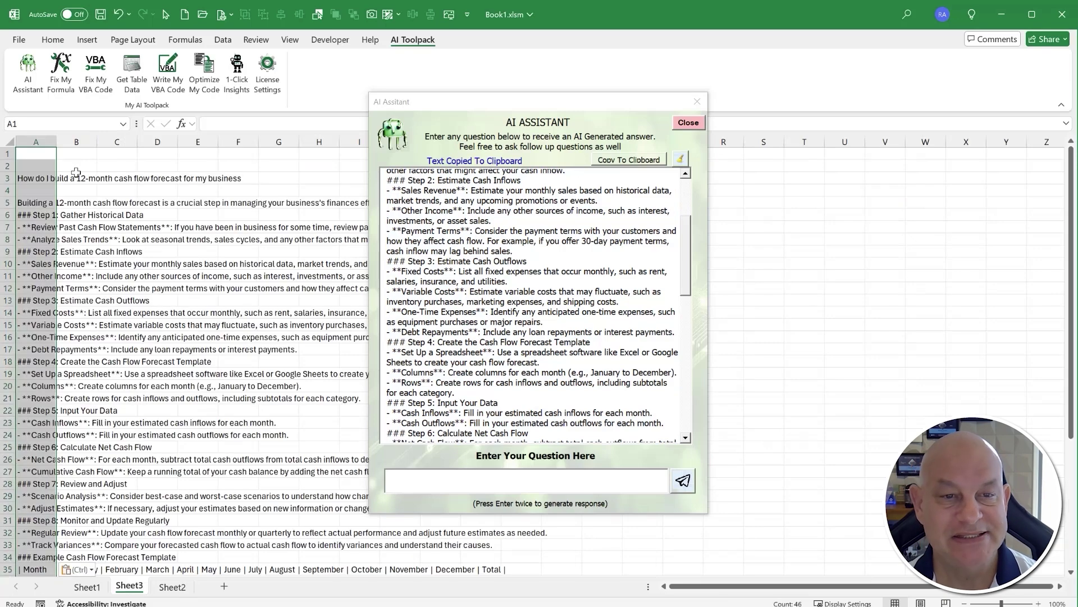
Review the pasted answer, return to Sheet1, and clear the assistant's answer
click(104, 224)
scroll(104, 374, down, 9)
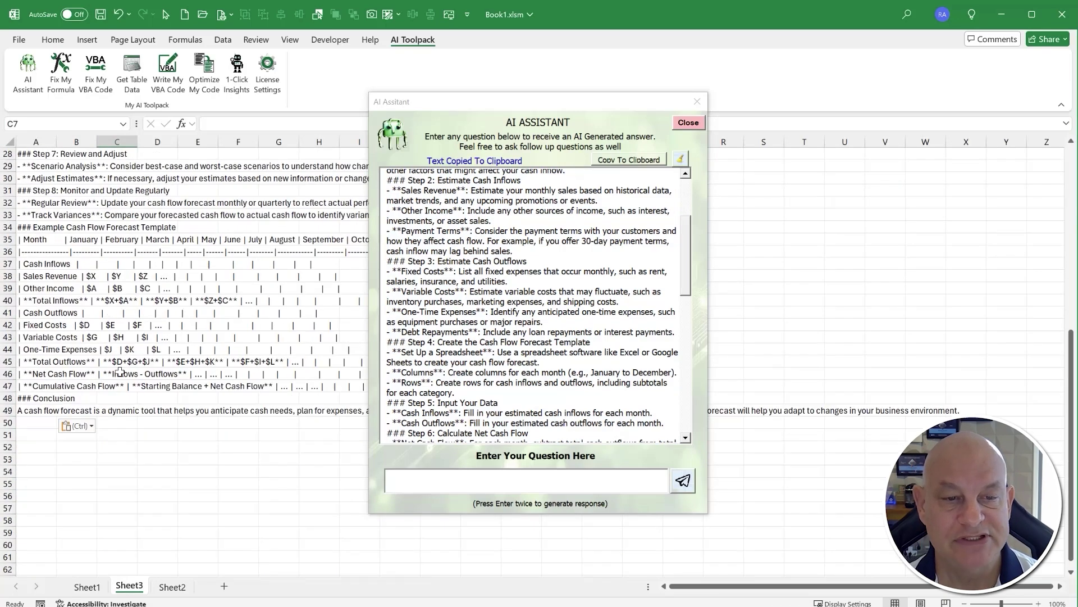
scroll(107, 372, up, 7)
scroll(109, 369, up, 2)
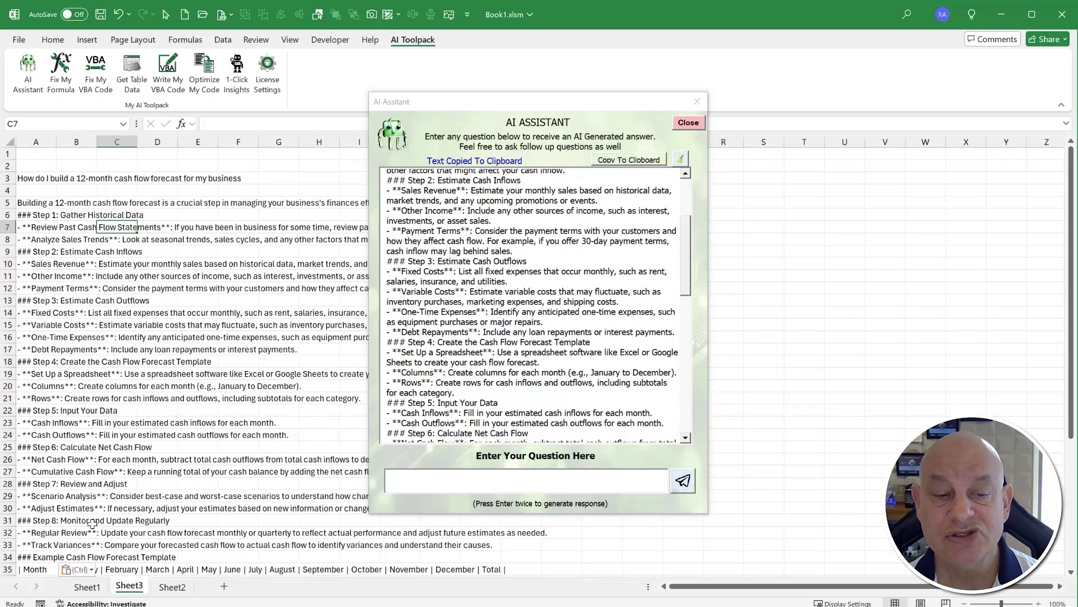
click(87, 586)
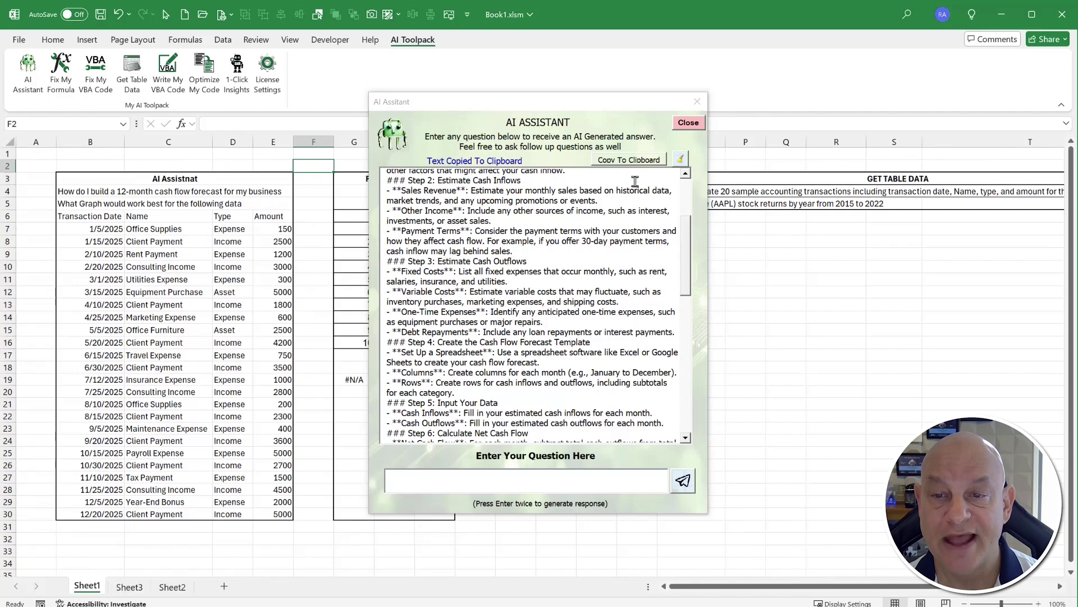
click(680, 159)
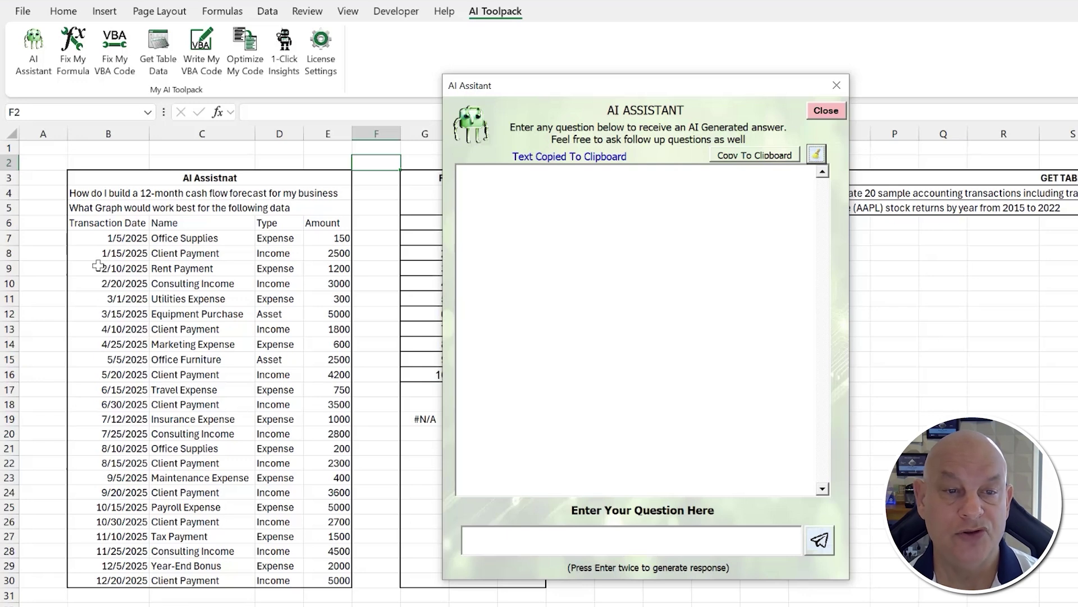
Ask the AI Assistant which chart suits the B5:E30 transactions, getting a bar or line recommendation
click(80, 209)
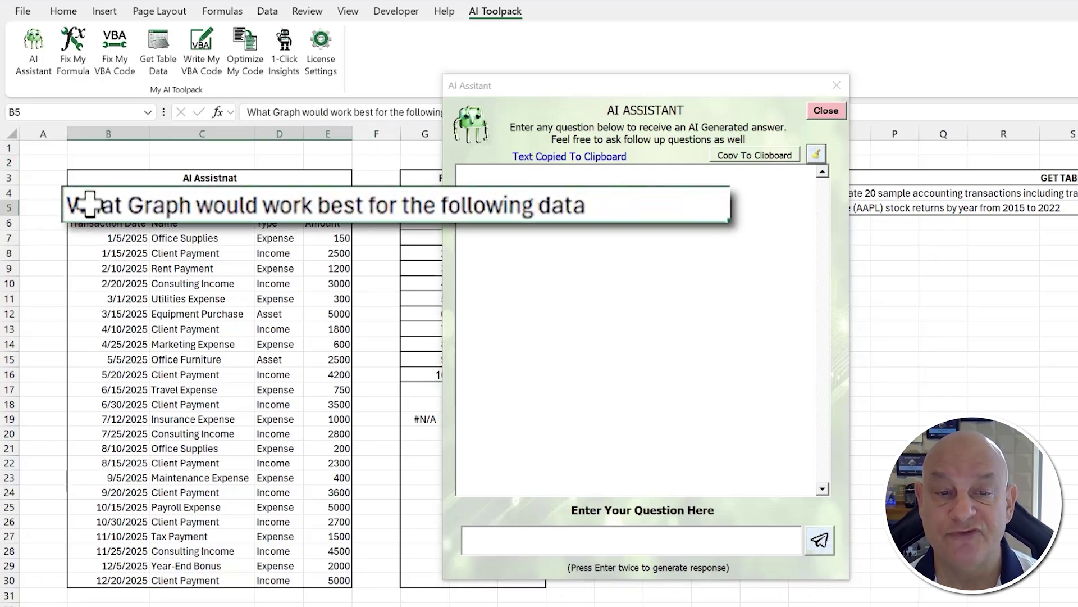
drag(89, 208, 208, 571)
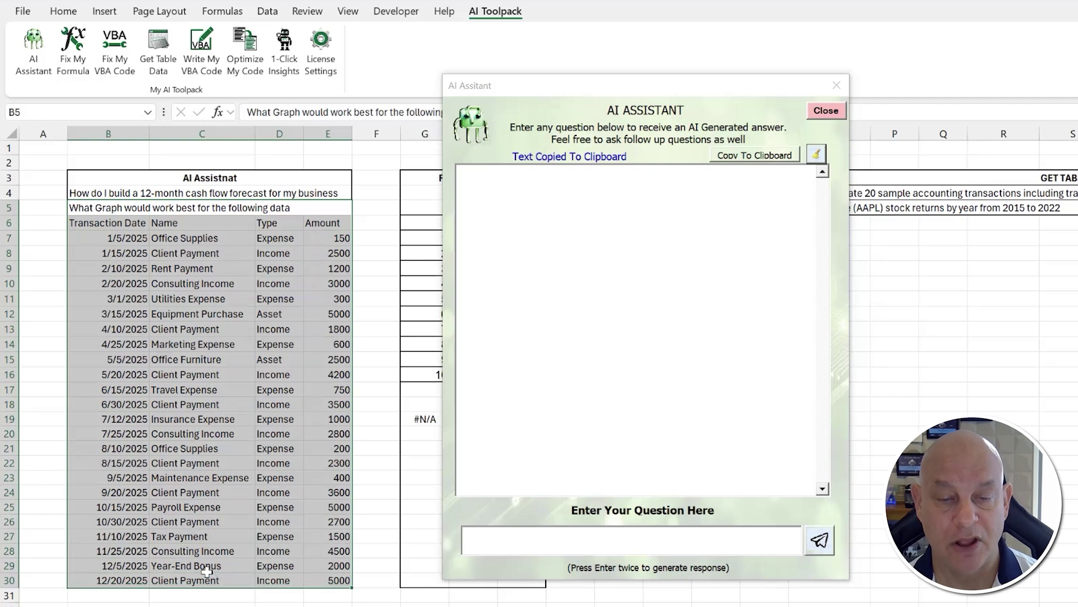
key(ctrl+c)
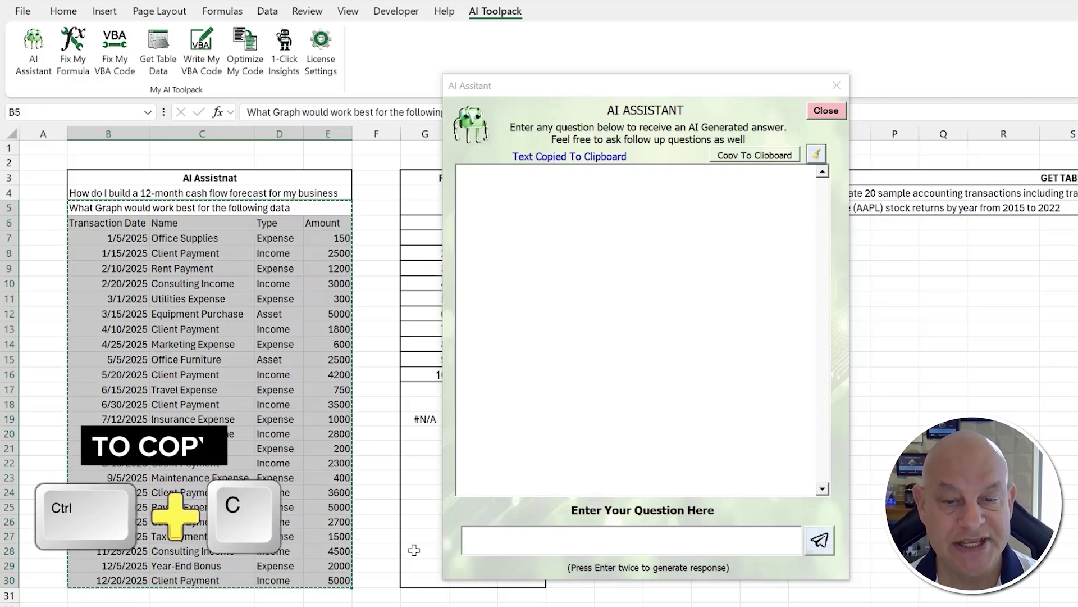
click(489, 536)
key(ctrl+v)
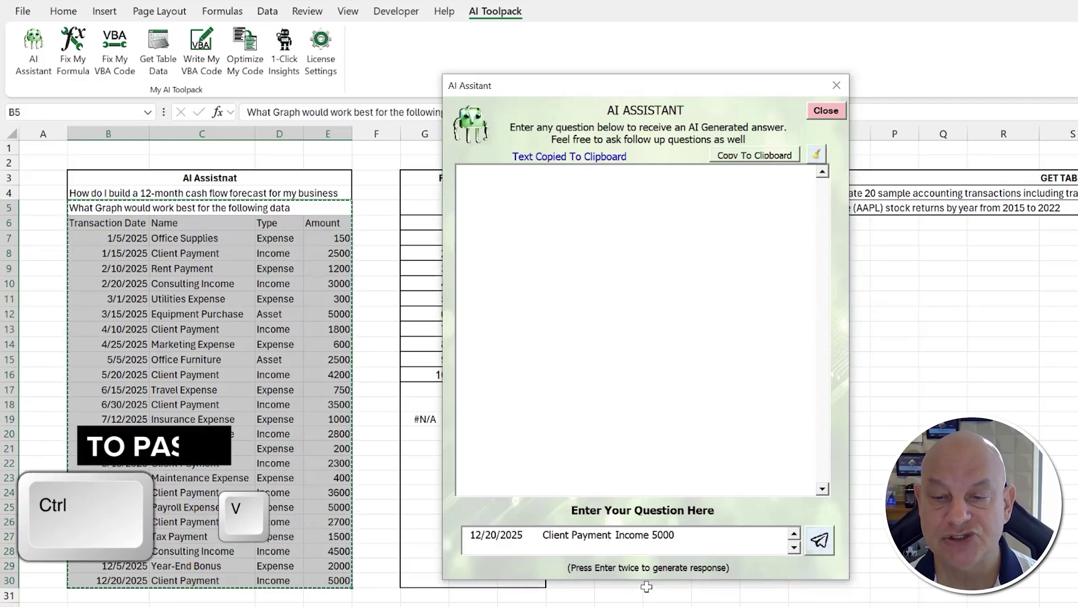
click(819, 541)
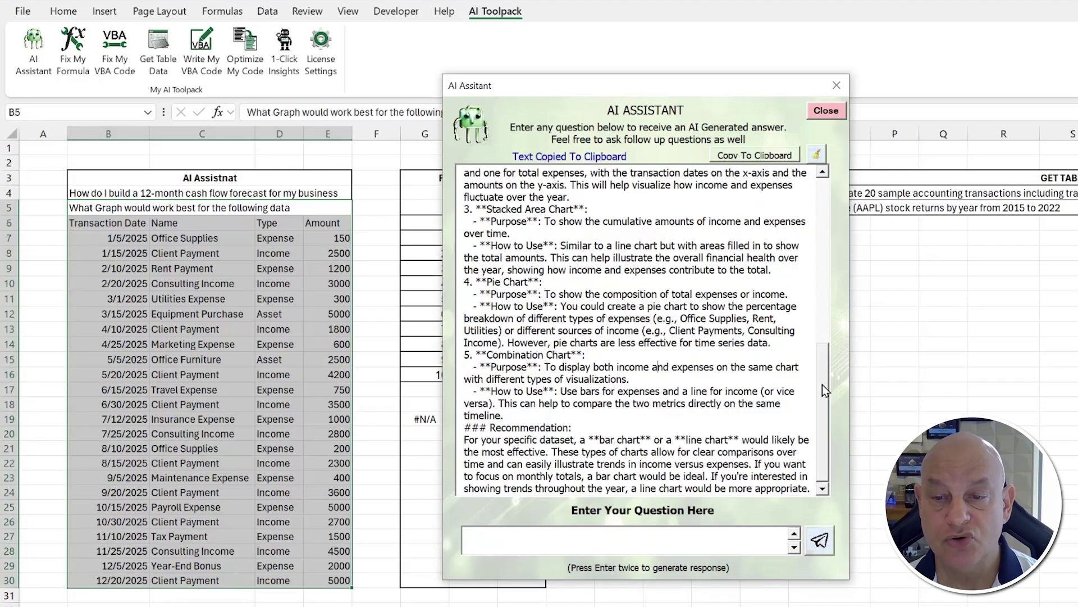
drag(825, 389, 823, 294)
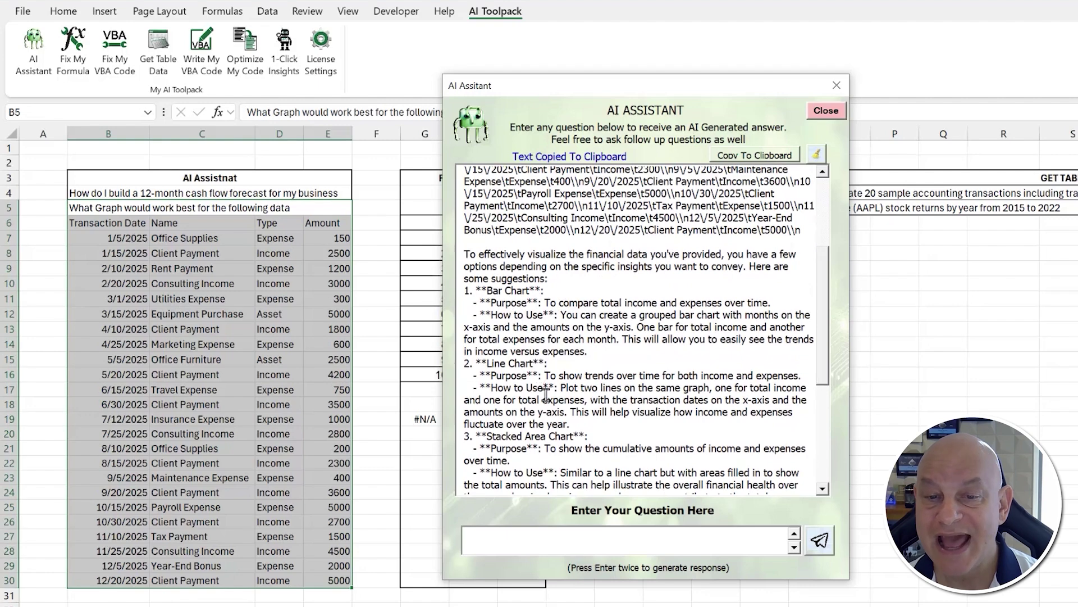
drag(821, 307, 826, 415)
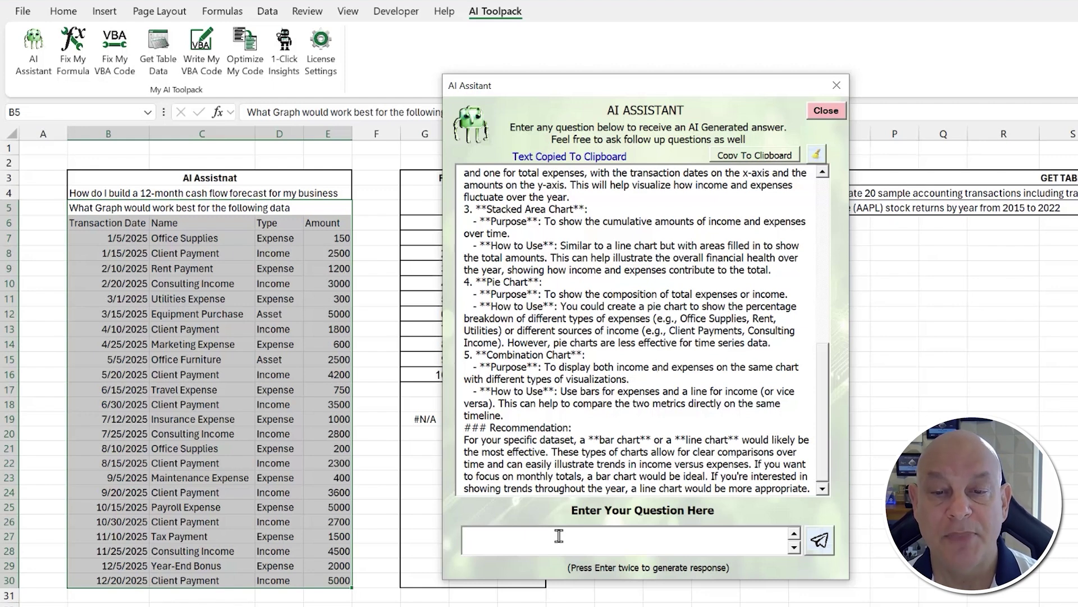
Ask 'what type of combination chart would you suggest', read the answer, and close the assistant
text(what type of combination)
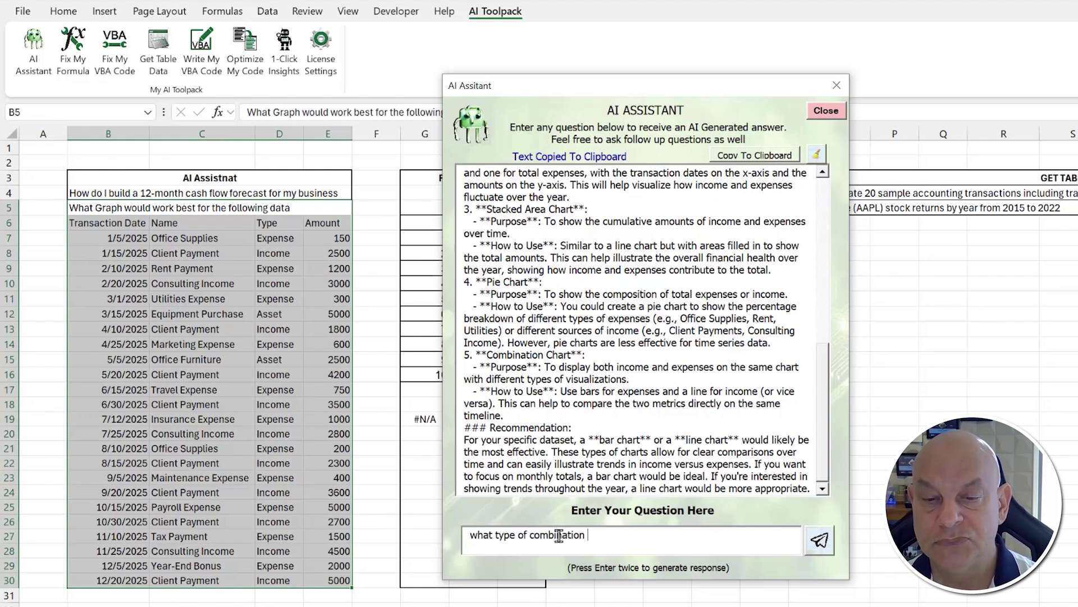
text( chart would you)
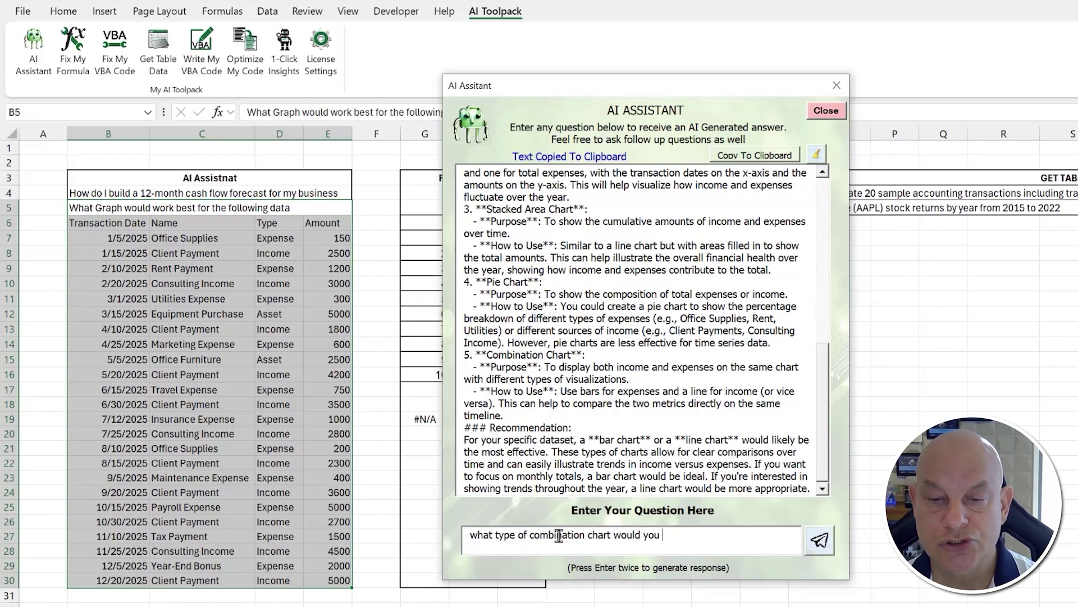
text( suggest)
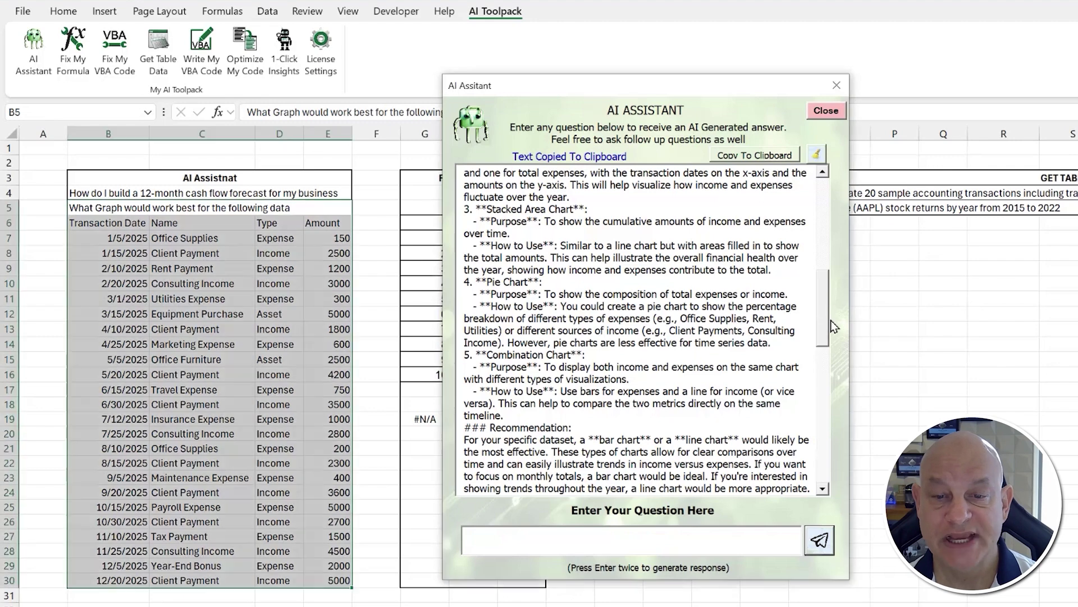
scroll(813, 365, down, 7)
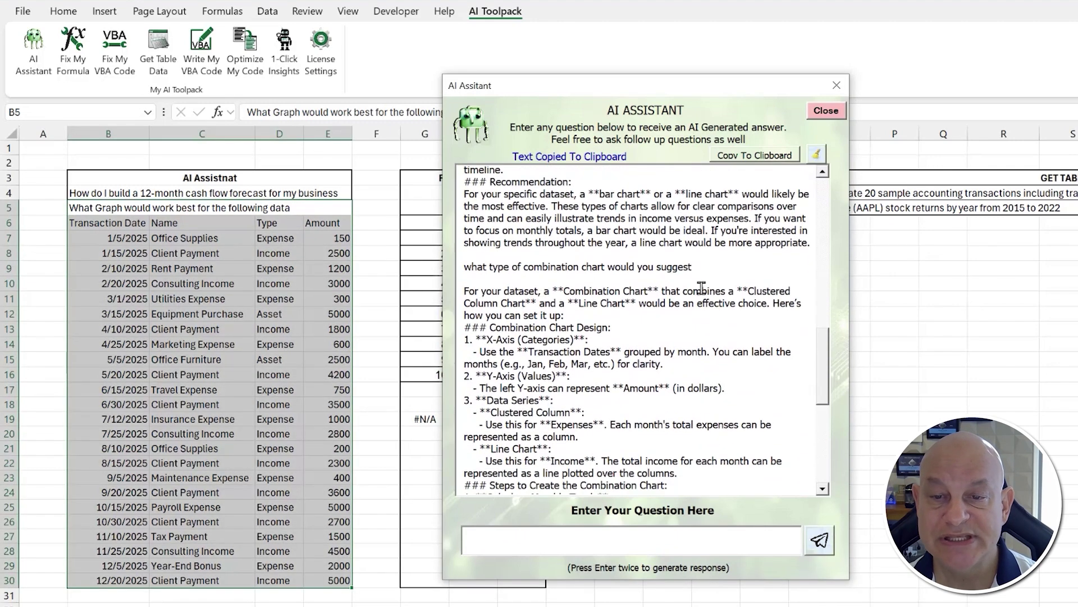
drag(703, 268, 449, 264)
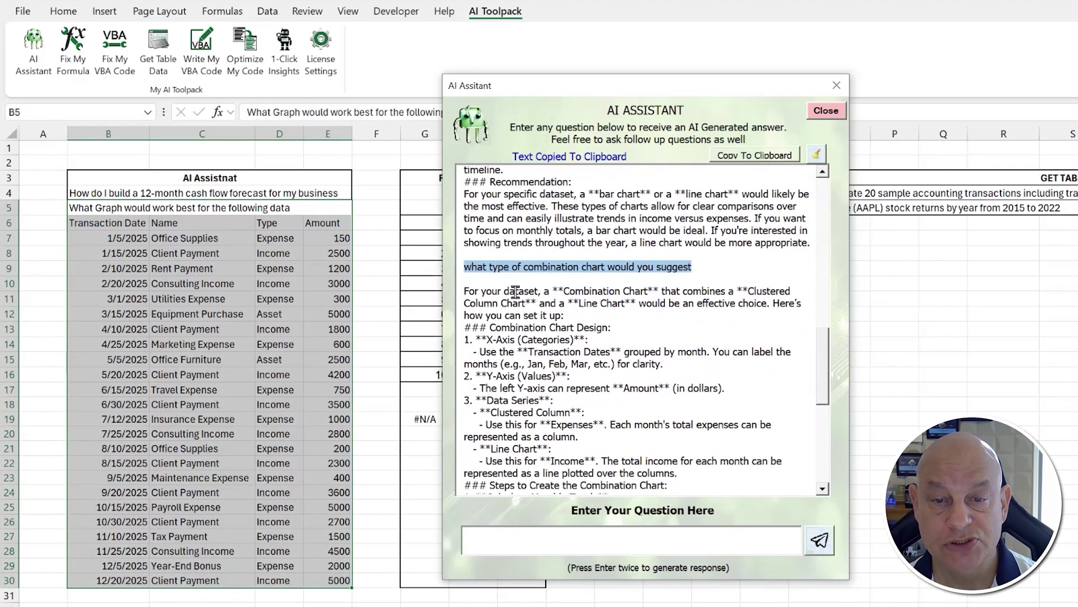
drag(505, 291, 623, 291)
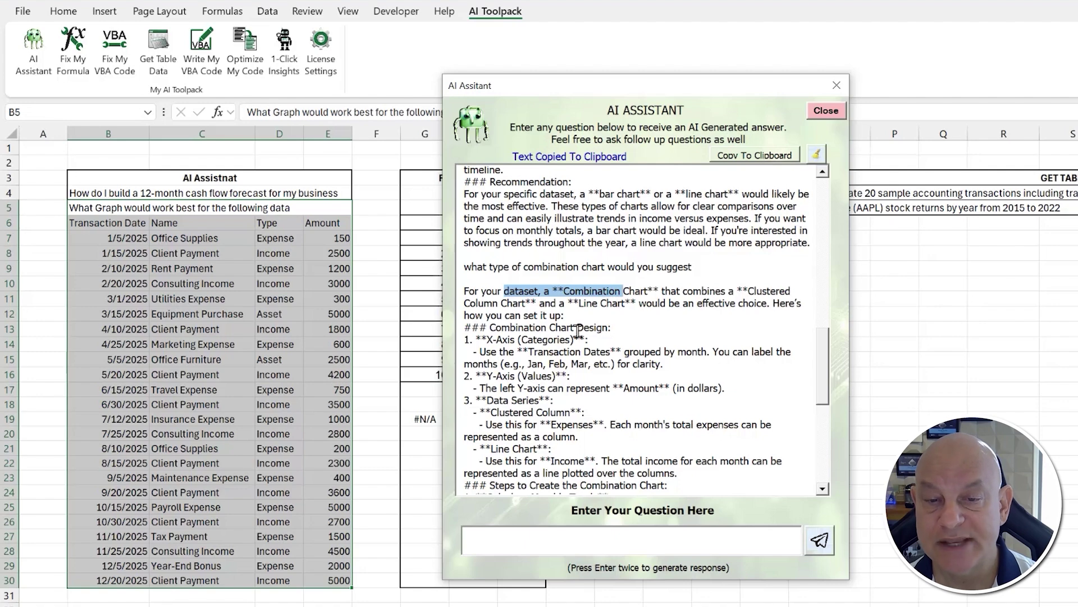
scroll(823, 382, down, 2)
drag(822, 382, 807, 442)
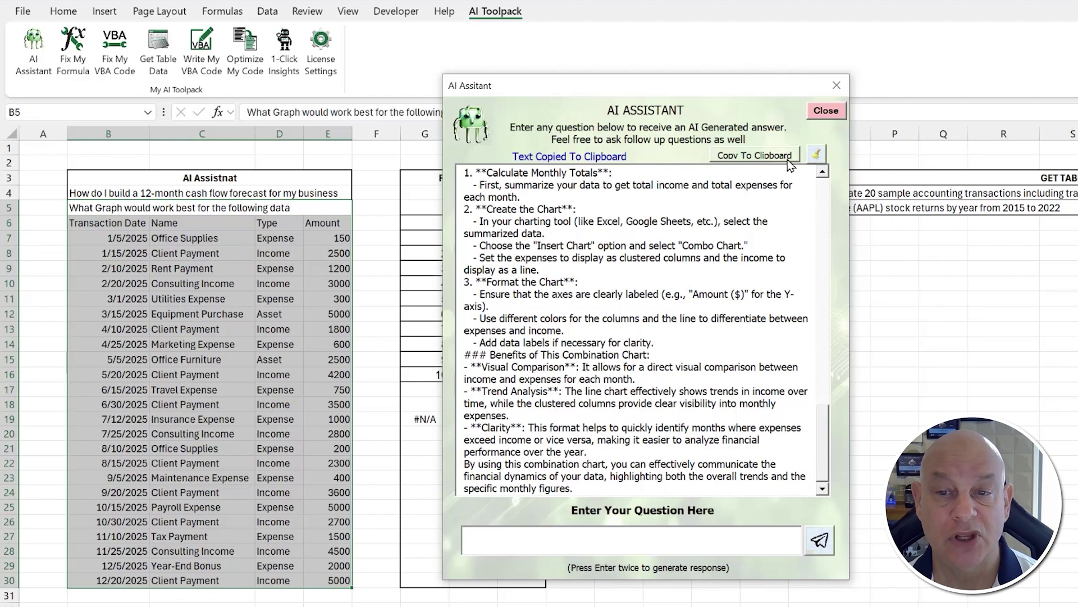
click(826, 111)
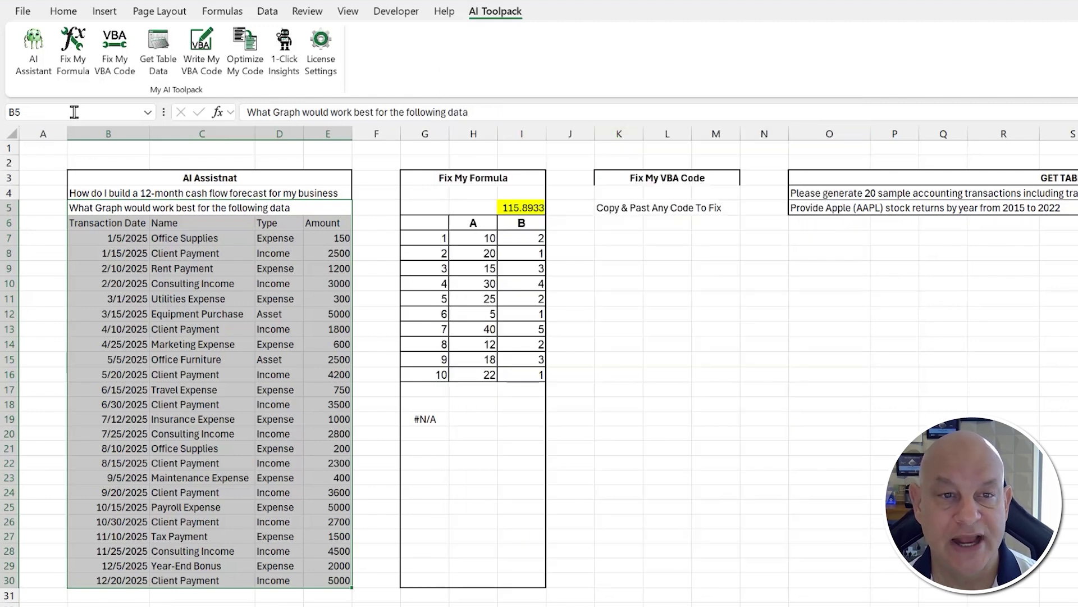
click(684, 286)
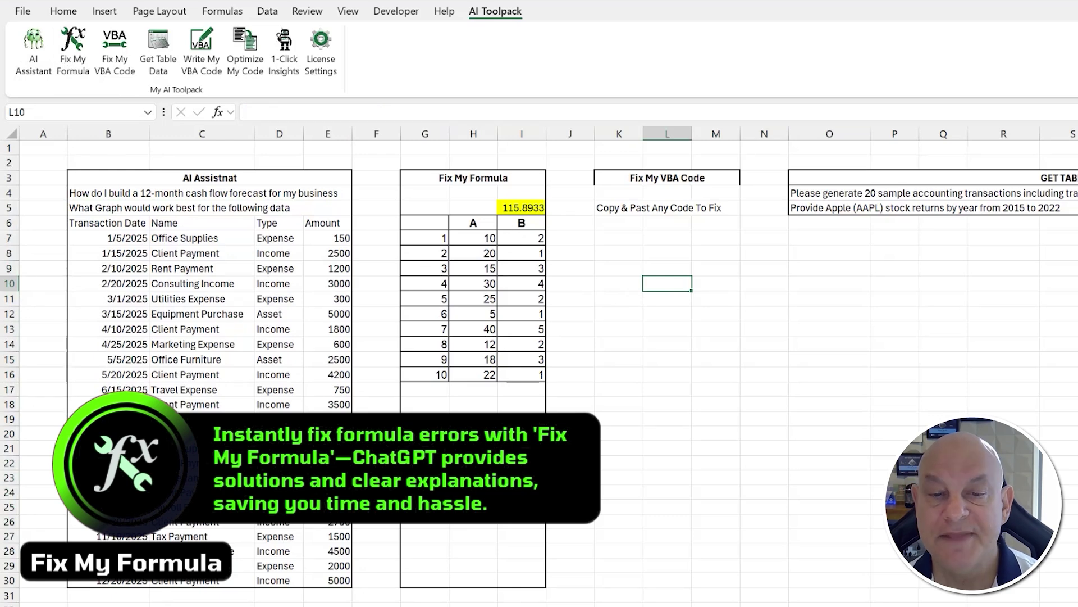
click(426, 419)
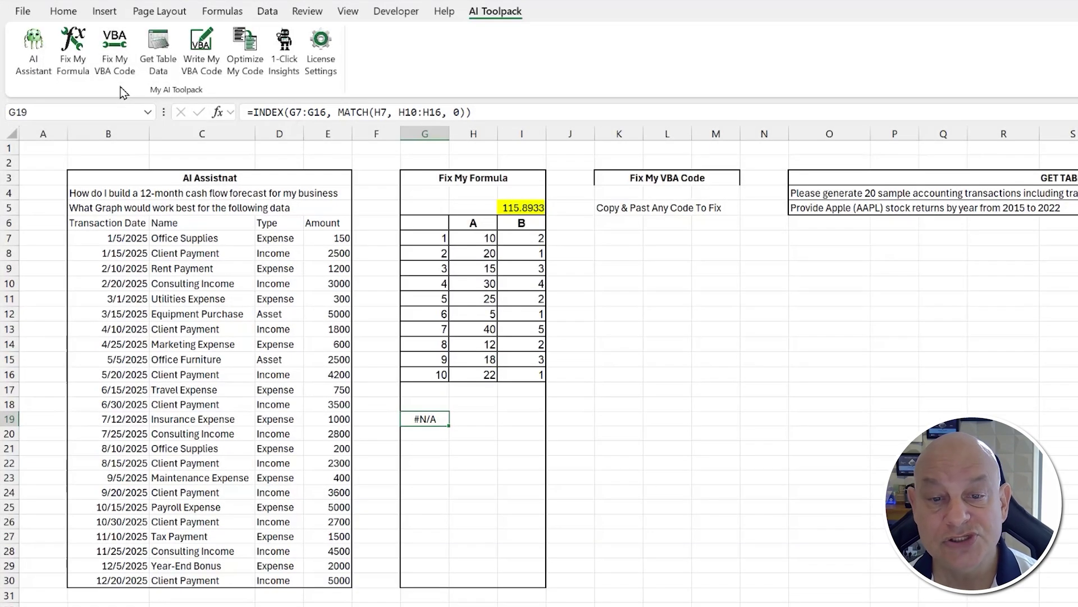
click(79, 57)
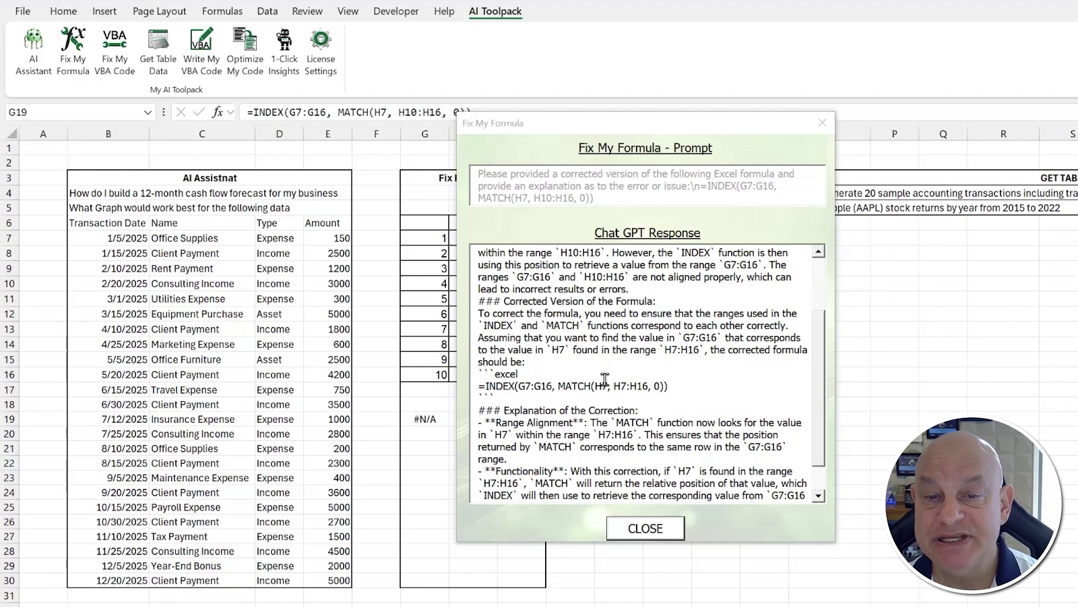
drag(822, 339, 817, 275)
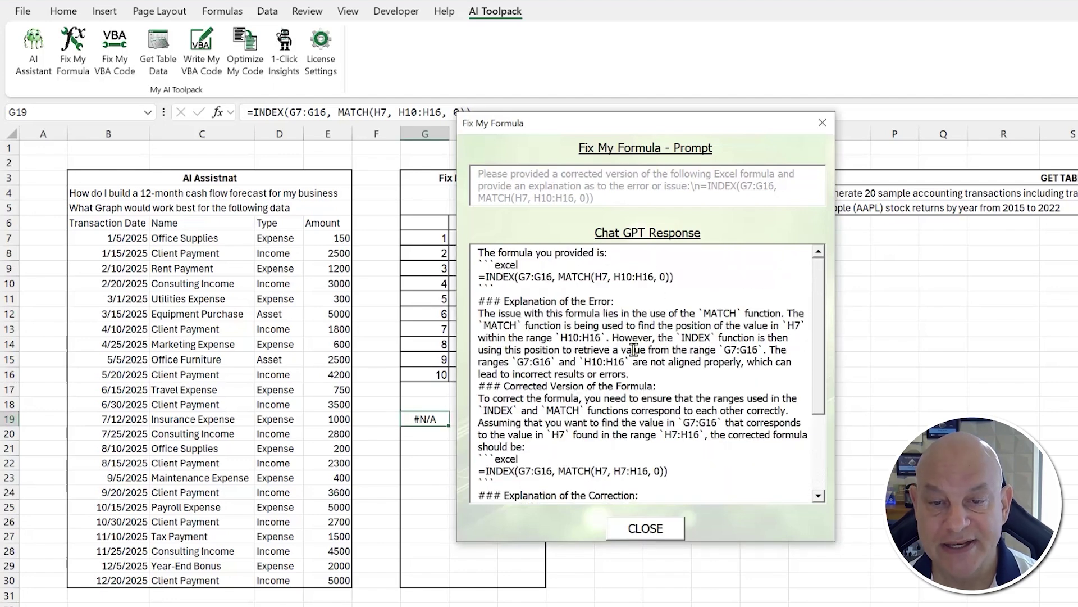
scroll(811, 305, down, 2)
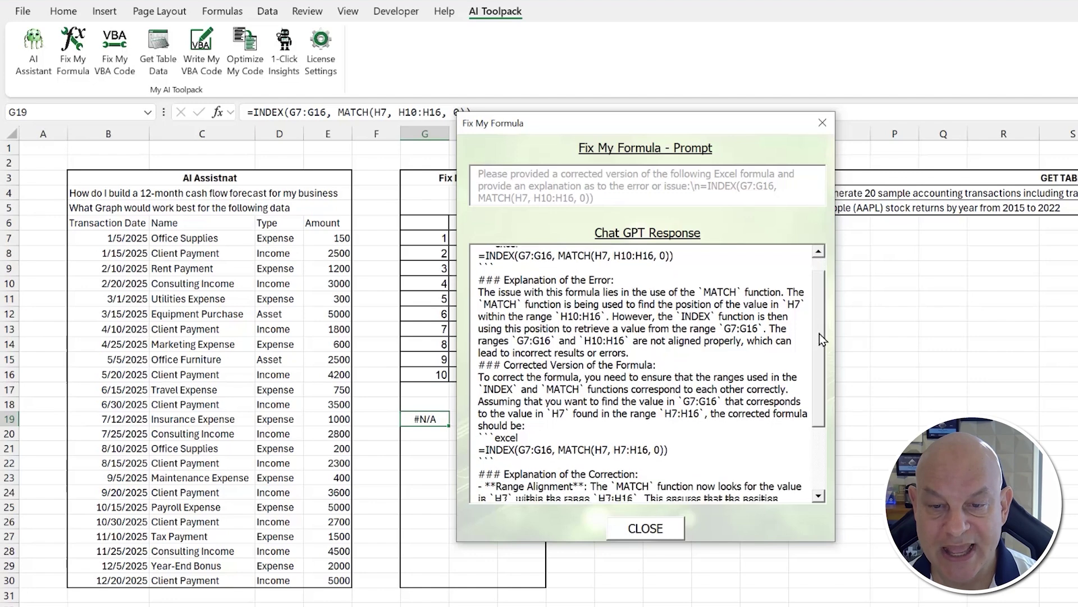
shift+click(470, 430)
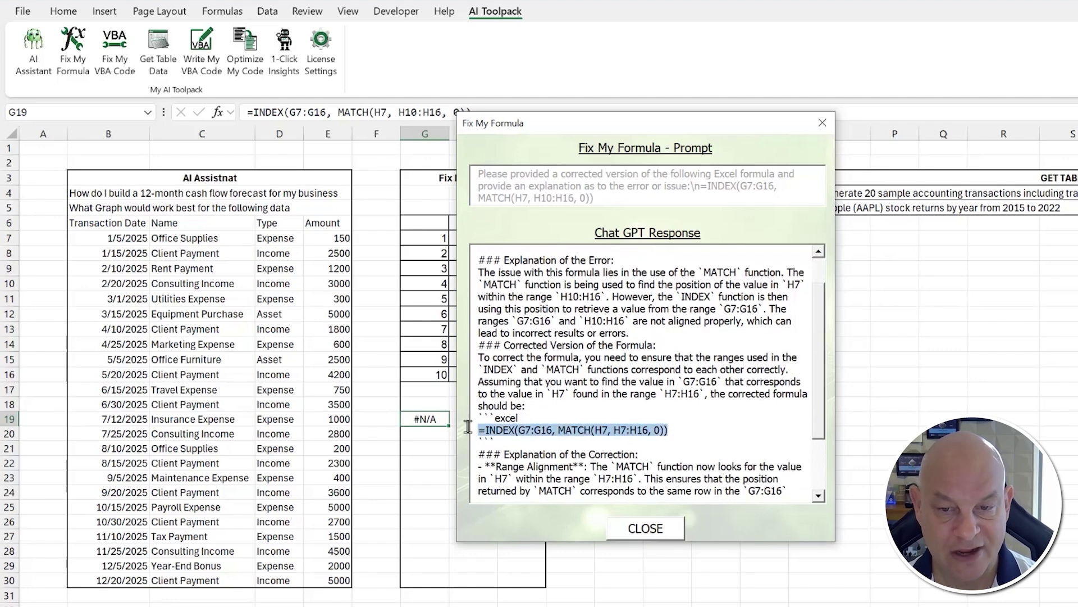
drag(817, 307, 817, 391)
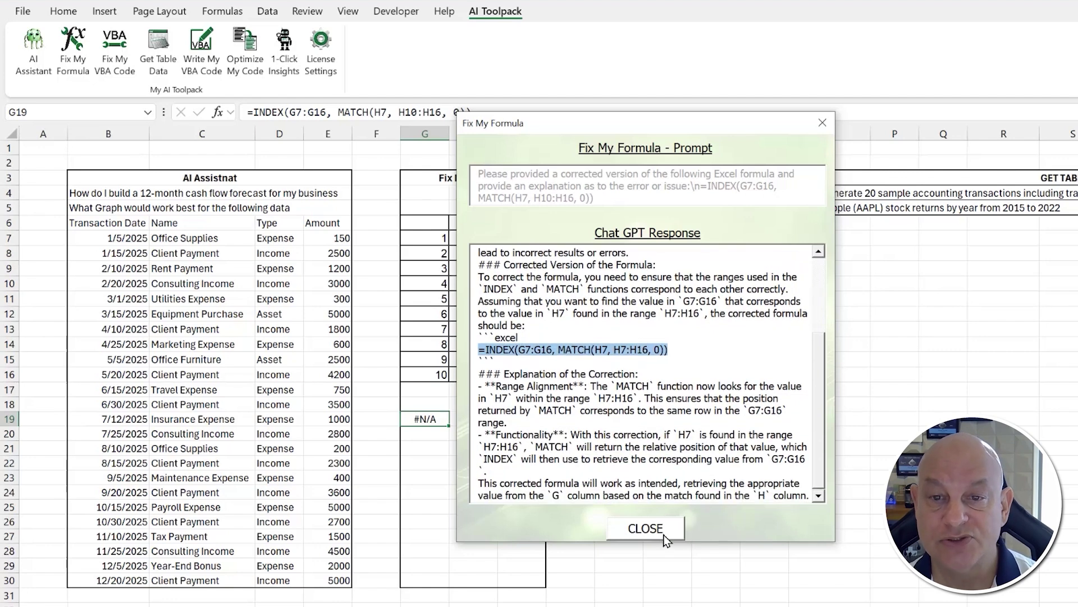
click(646, 528)
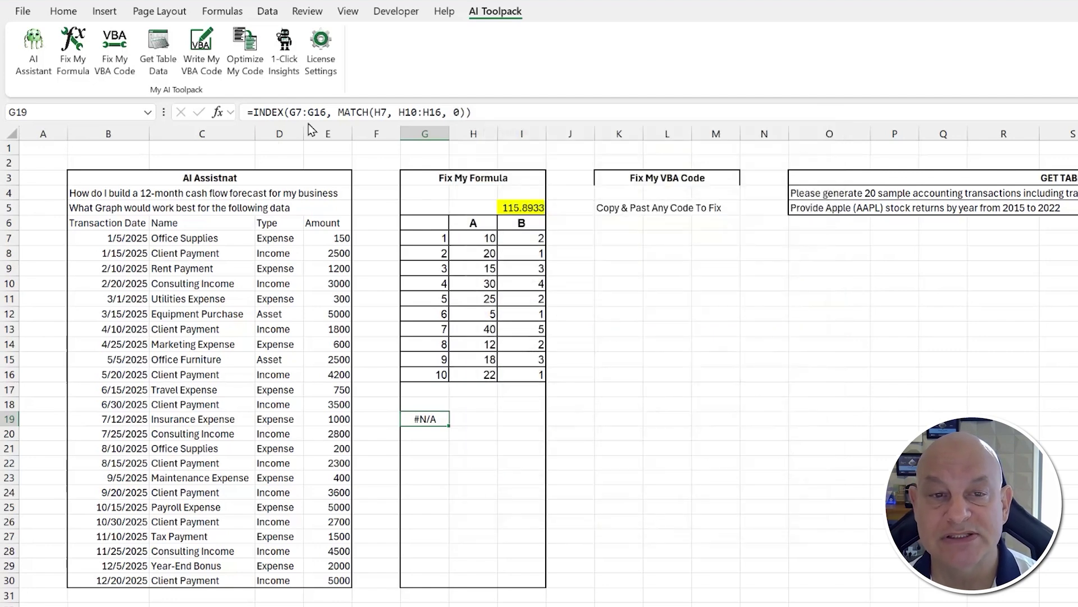
Change G19's MATCH range from H10:H16 to H7:H16 so it returns 1
click(475, 110)
key(Left)
key(Left)
key(Left)
key(Left)
key(Left)
key(Left)
key(Left)
key(Left)
key(Left)
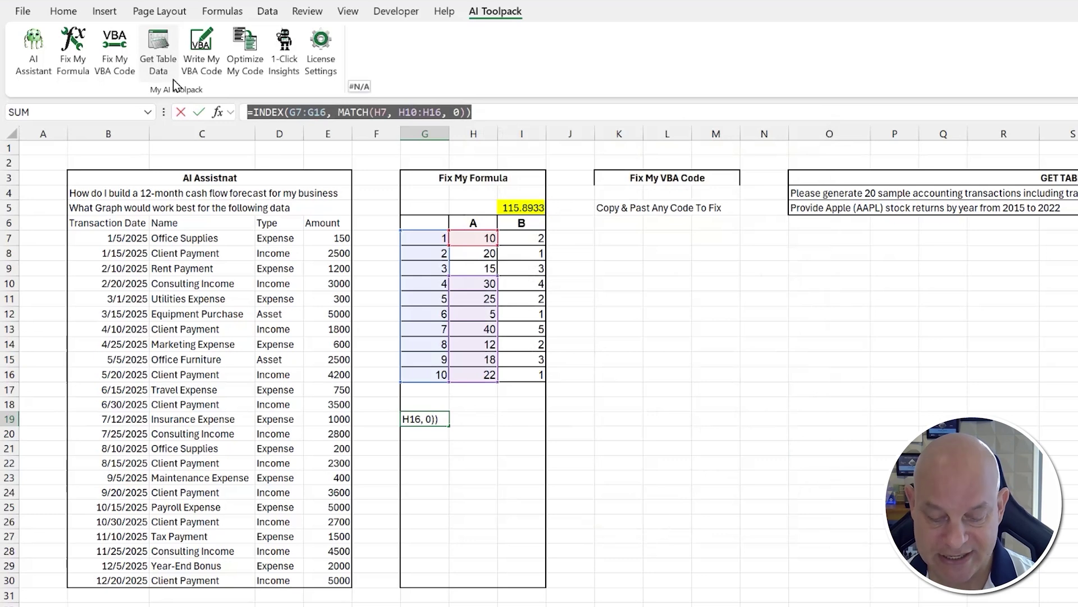
key(BackSpace)
key(BackSpace)
text(7)
key(Return)
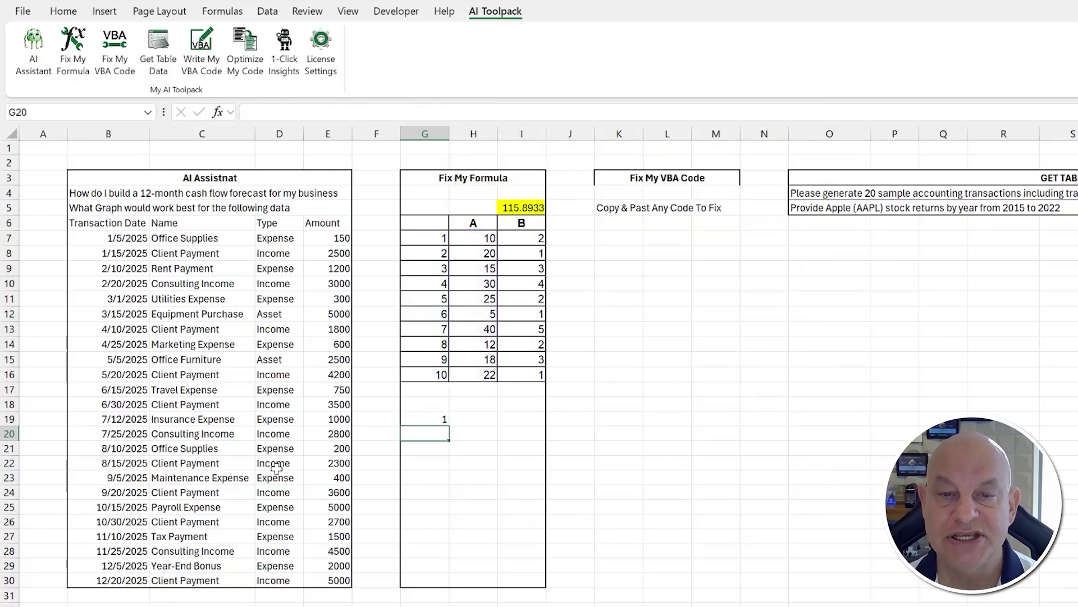
click(423, 414)
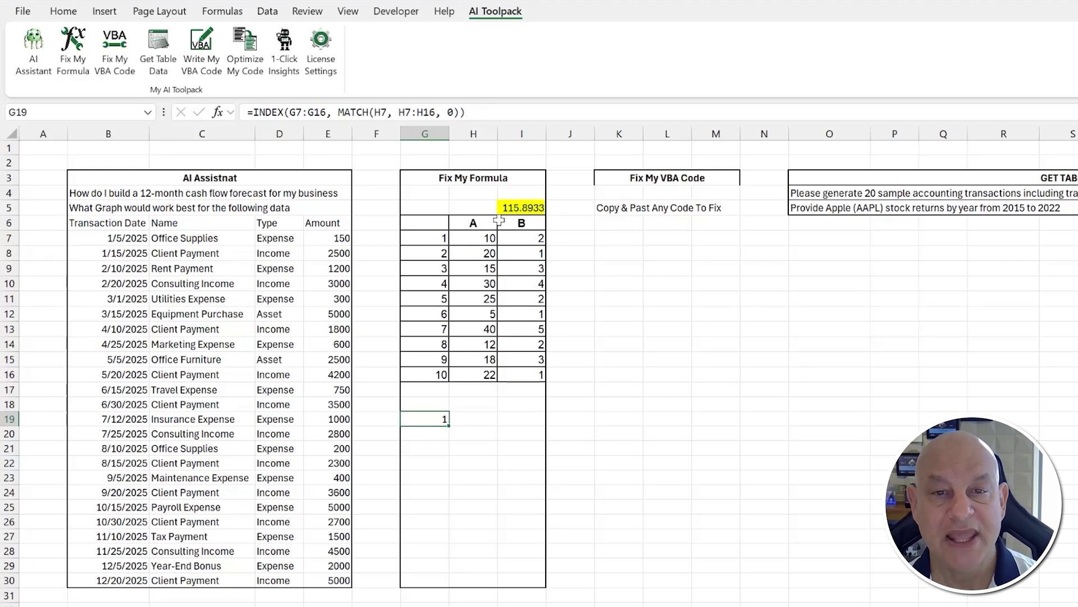
click(517, 208)
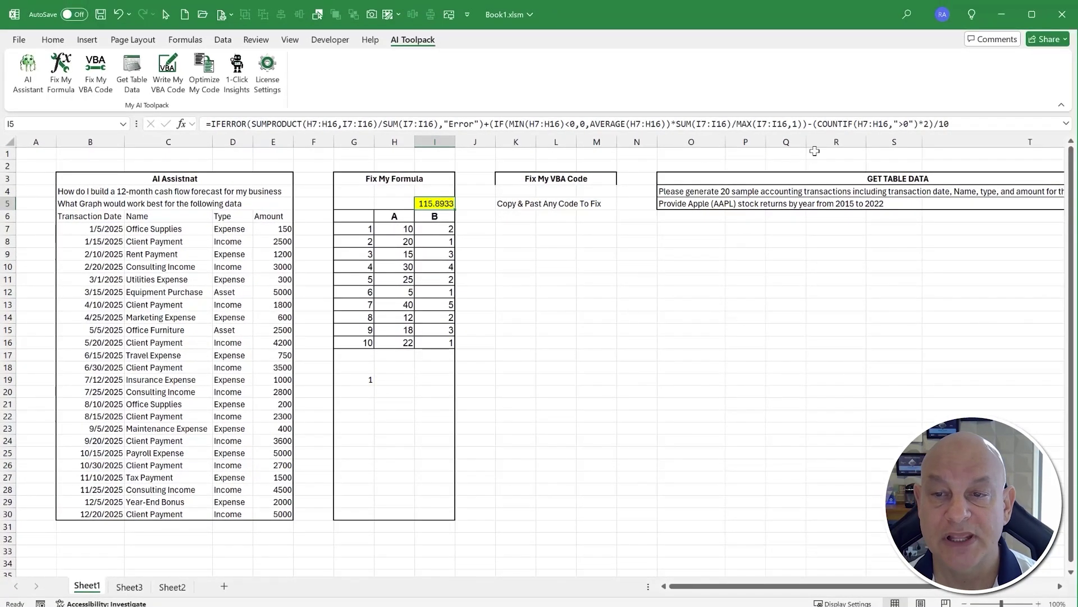
drag(1001, 123, 180, 100)
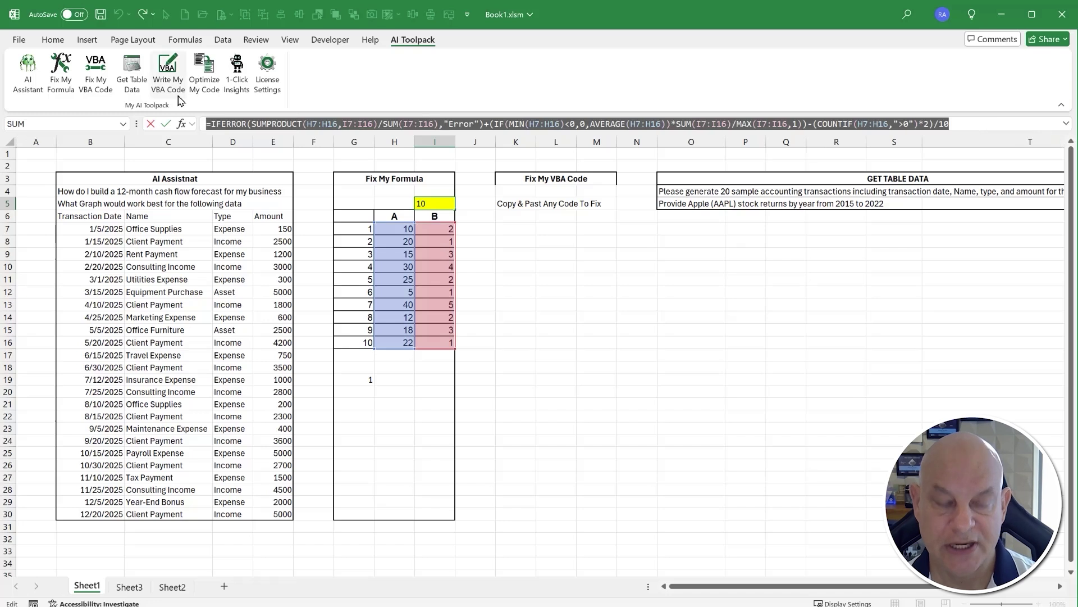
key(Escape)
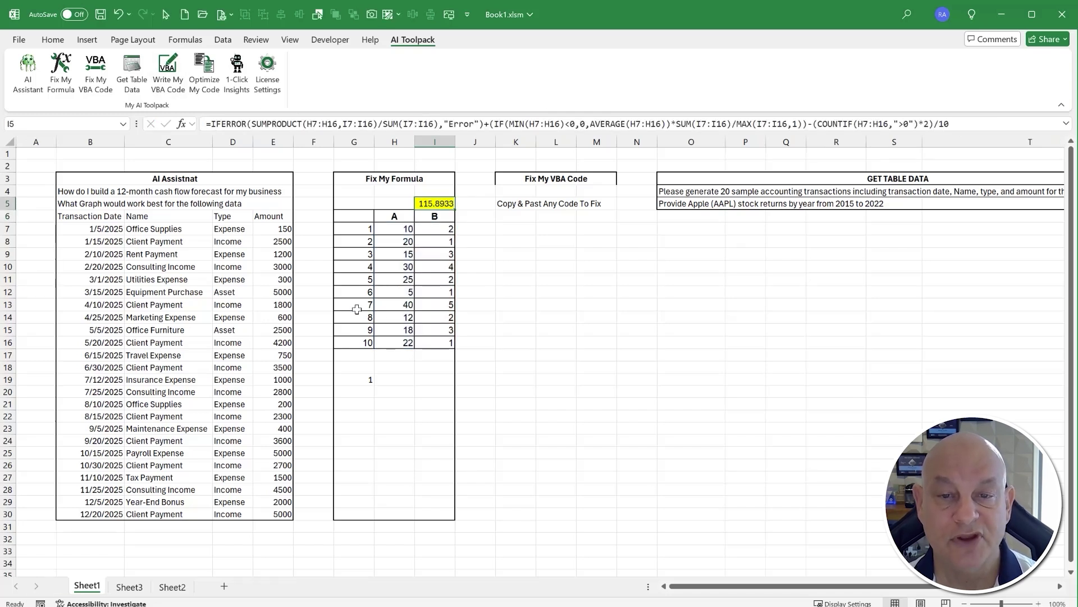
click(66, 67)
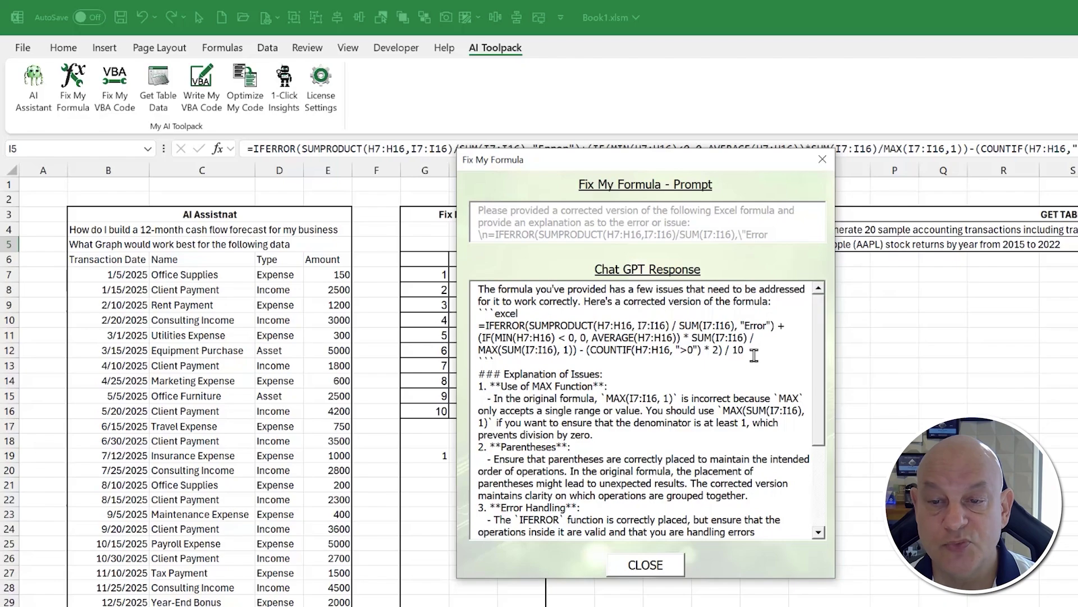
Replace I5's formula with the AI-corrected IFERROR formula, changing 115.8933 to 41.03333
drag(745, 351, 471, 331)
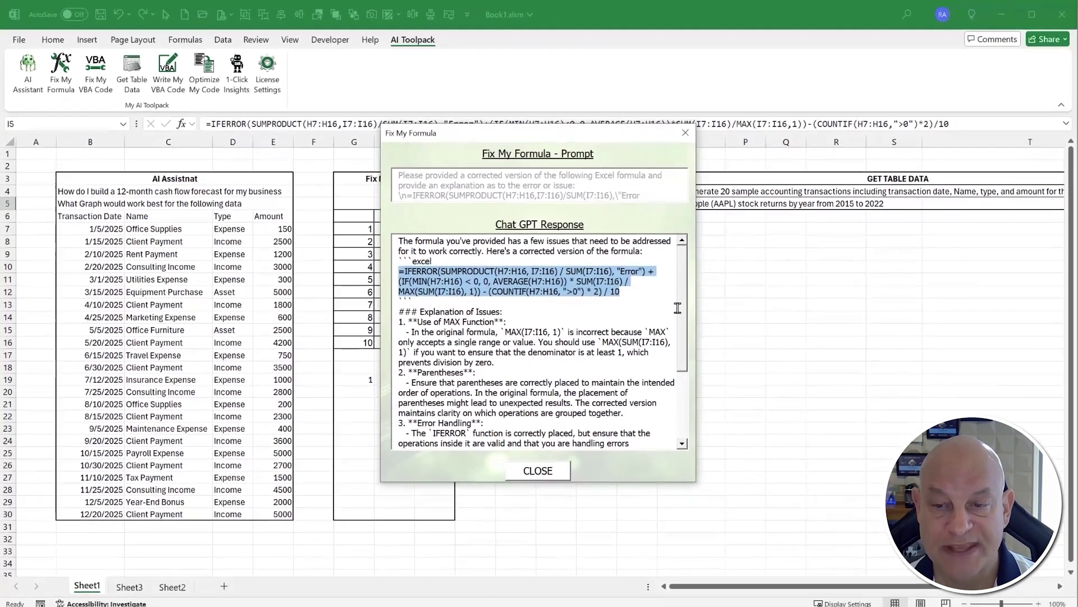
scroll(678, 308, down, 3)
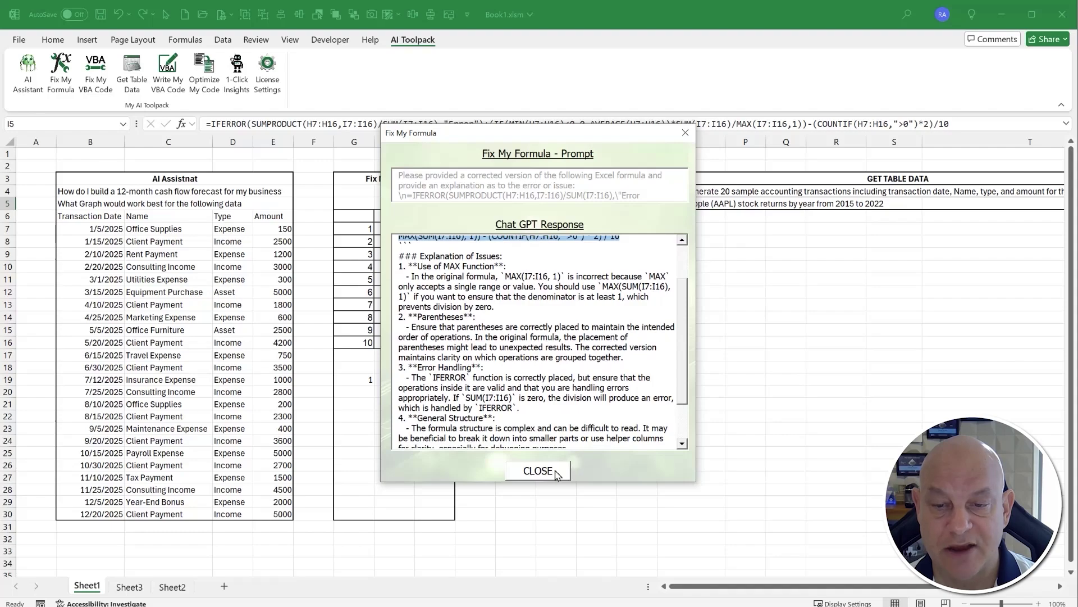
click(536, 469)
triple_click(942, 124)
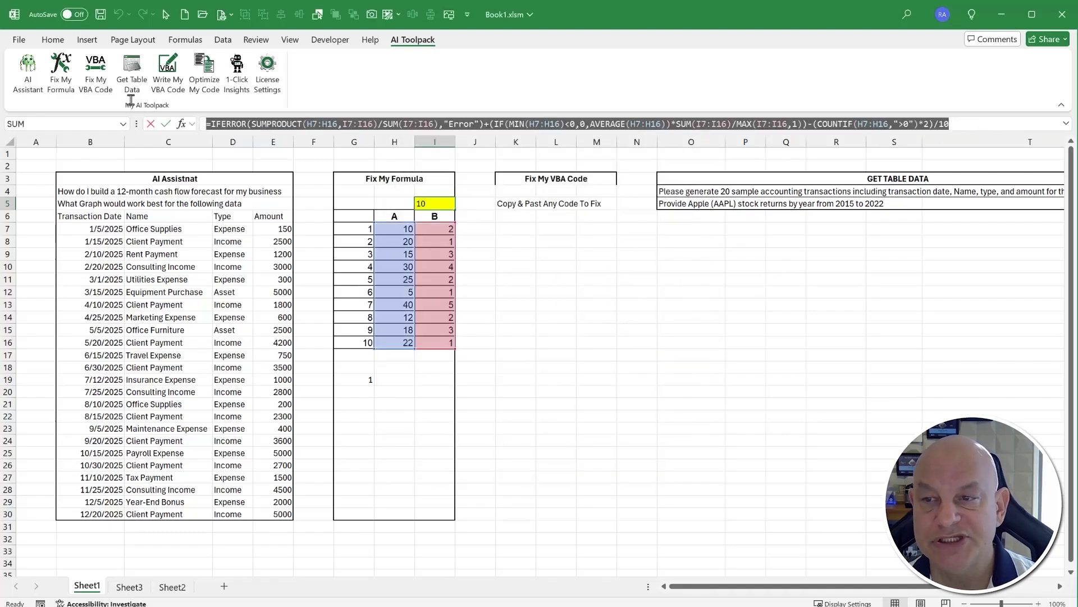
key(ctrl+v)
key(Return)
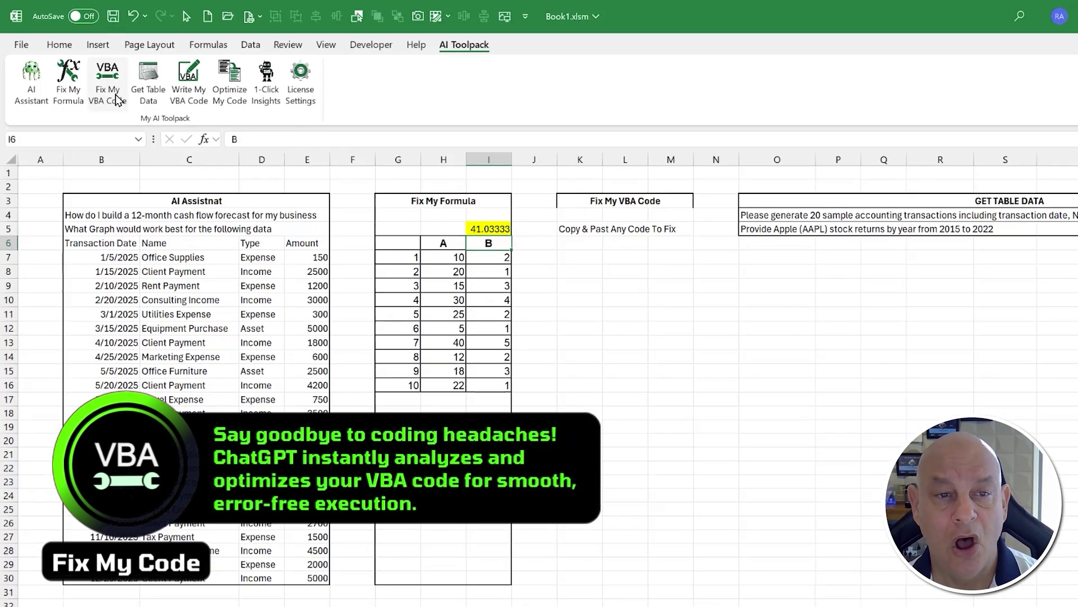
key(alt+F11)
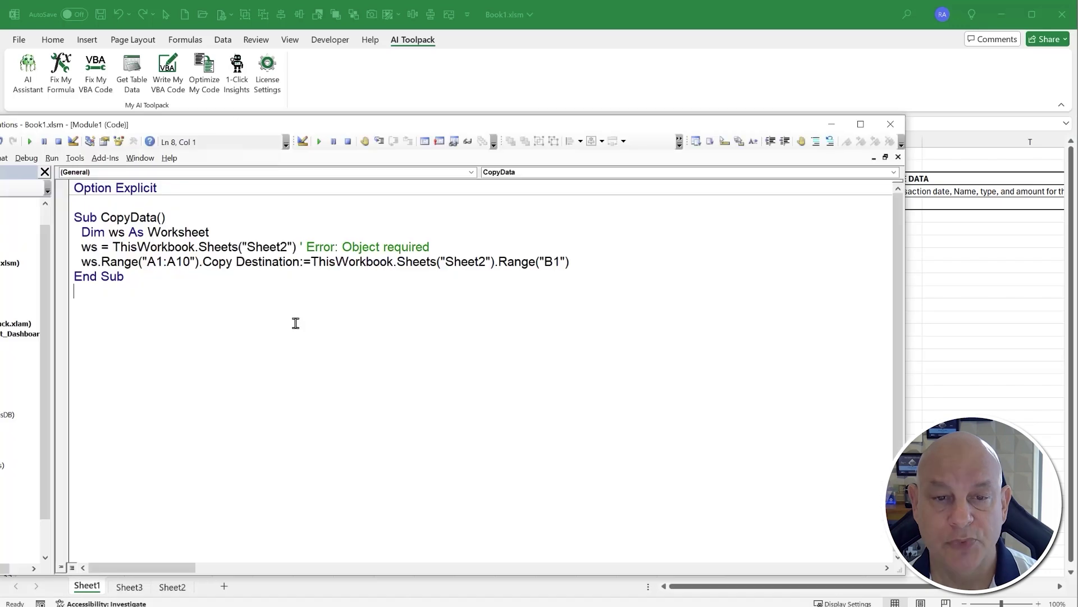
drag(292, 124, 487, 157)
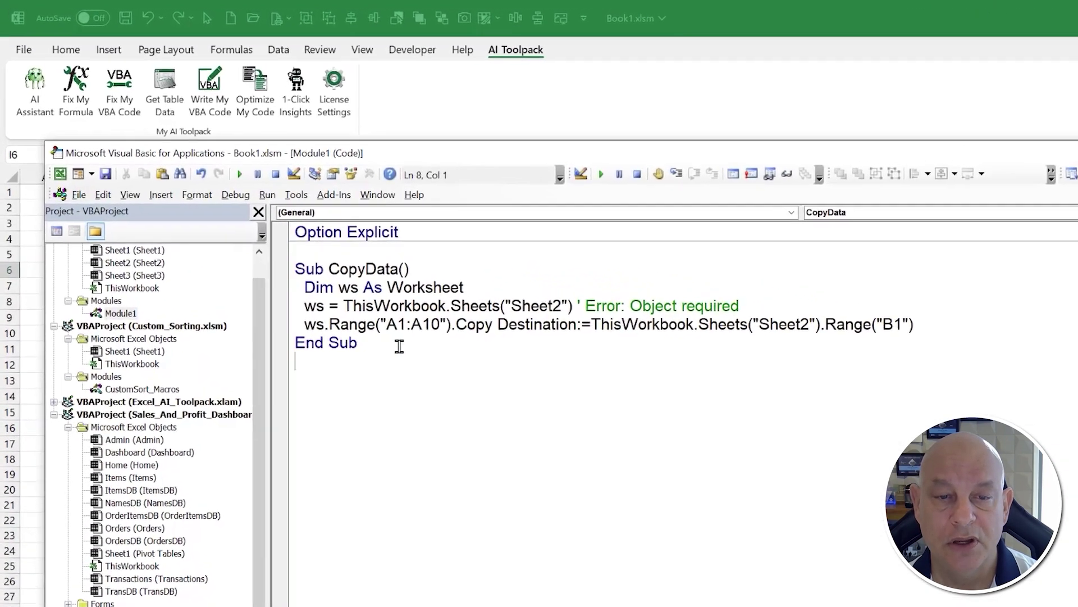
drag(316, 318, 376, 318)
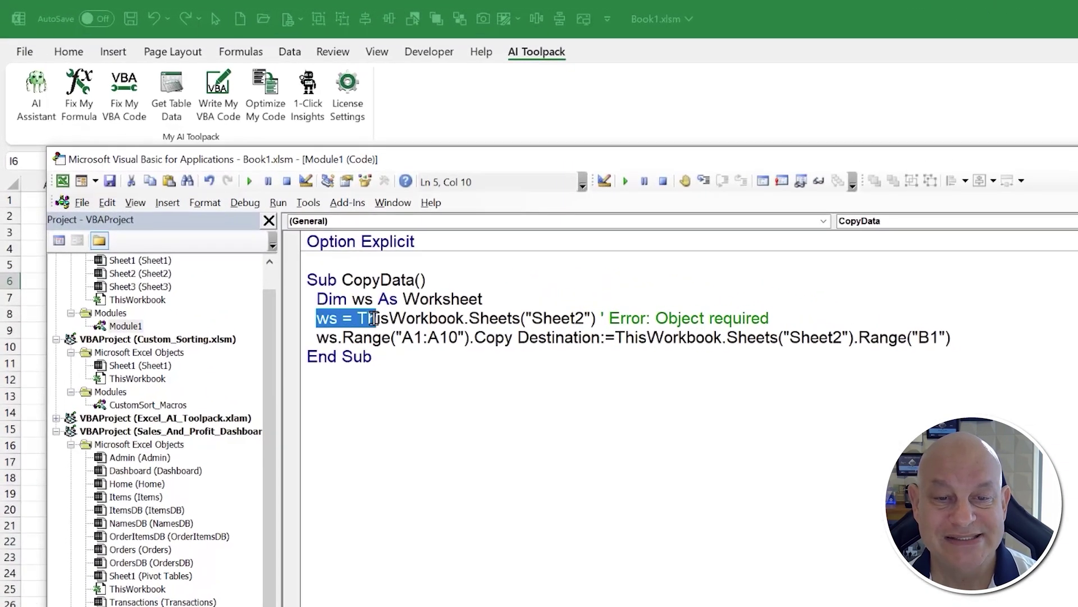
drag(376, 357, 305, 283)
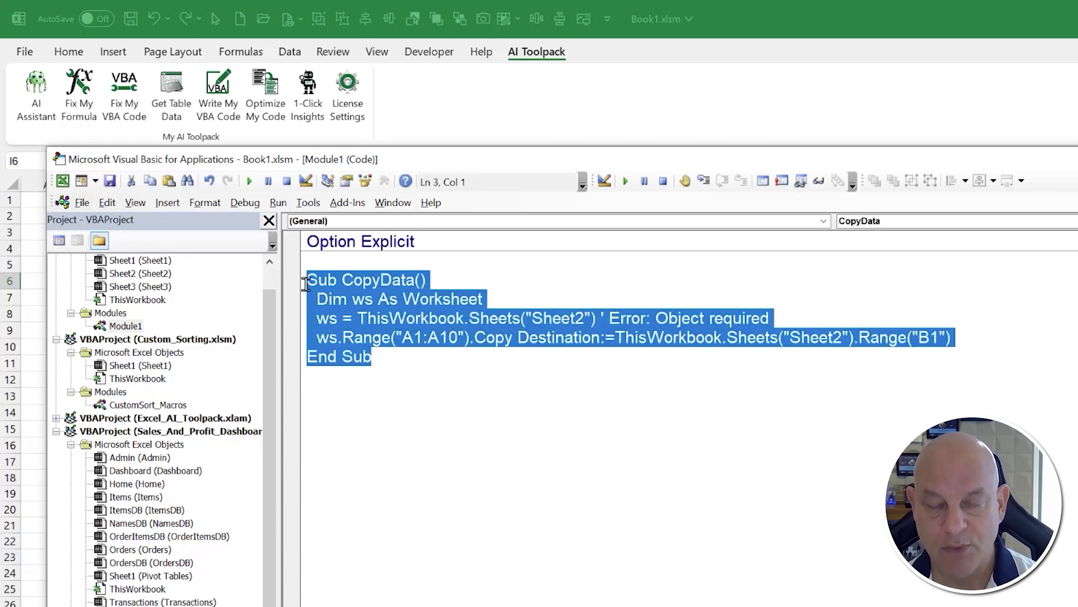
click(640, 106)
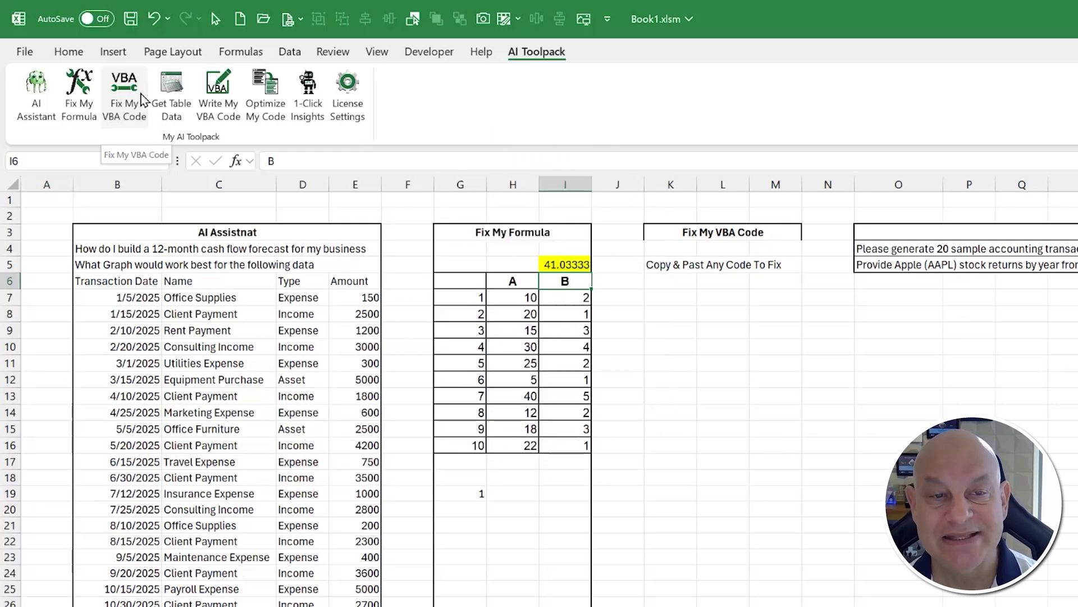
Get a corrected CopyData macro from Fix My VBA Code and reopen the VBA editor
click(141, 99)
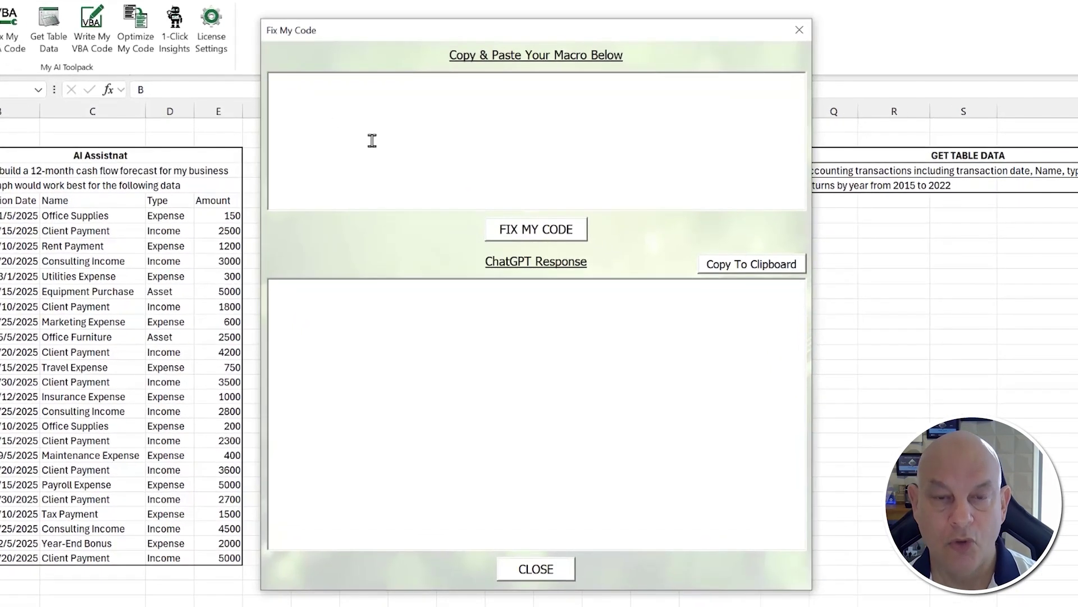
text(Sub CopyData()   Dim ws As Worksheet   ws = ThisWorkbook.Sheets("Sheet2") ' Error: Object required   ws.Range("A1:A10").Copy Destination:=ThisWorkbook.Sheets("Sheet2").Range("B1") End Sub)
click(528, 235)
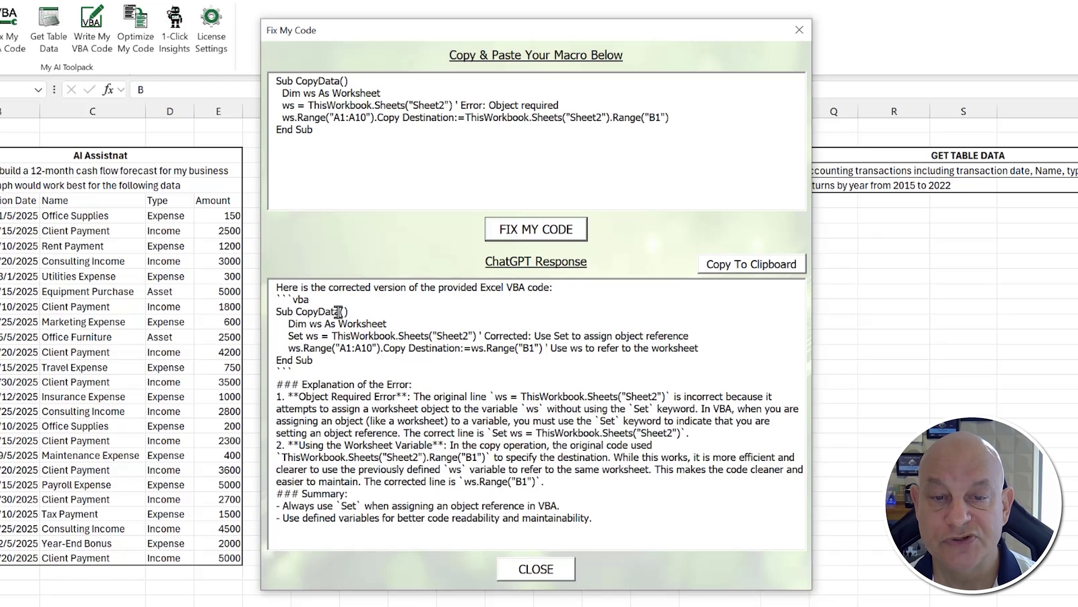
drag(337, 293, 408, 290)
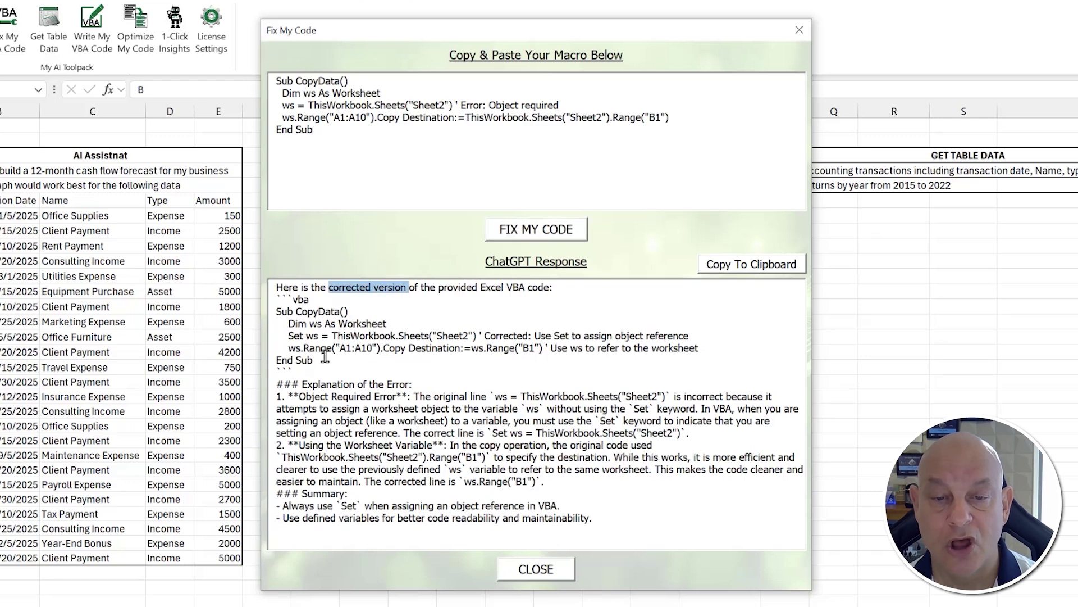
drag(318, 360, 249, 310)
key(ctrl+c)
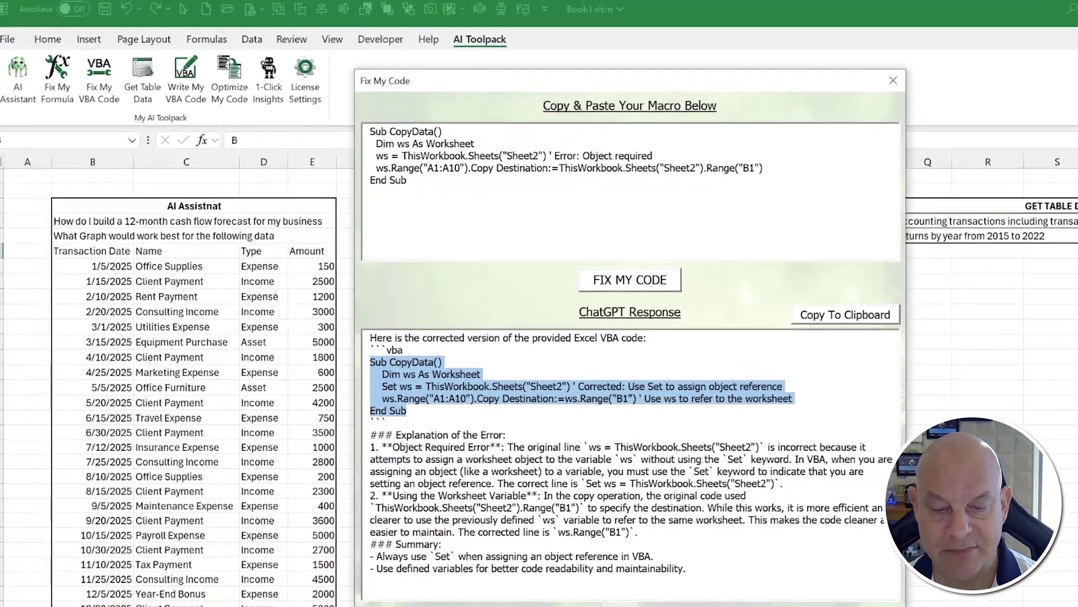
key(alt+F11)
click(204, 223)
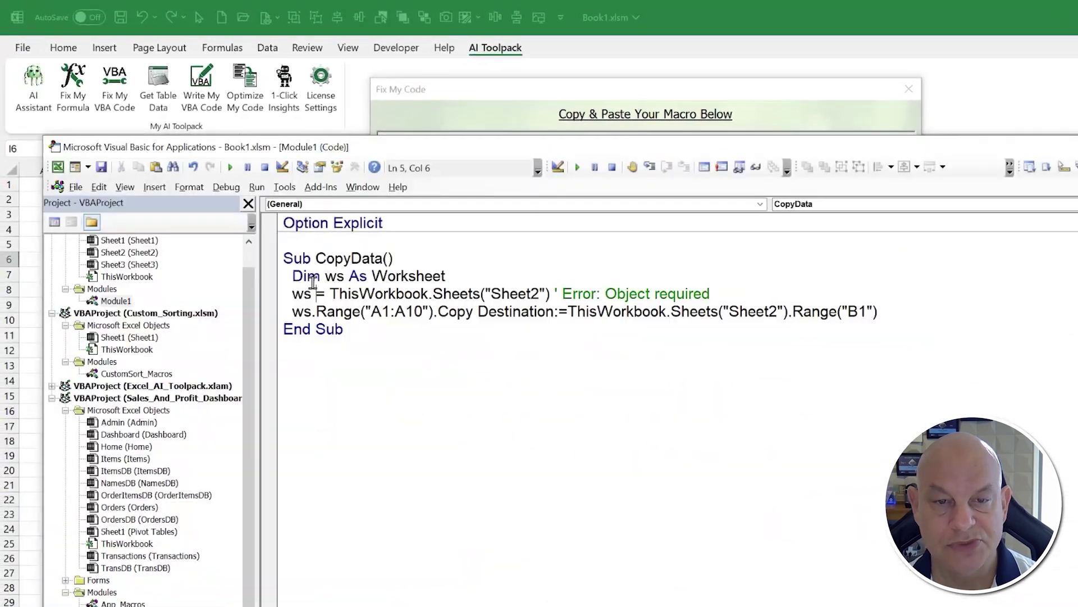
Run the original CopyData macro to reveal its error, then reset break mode
click(229, 168)
click(789, 397)
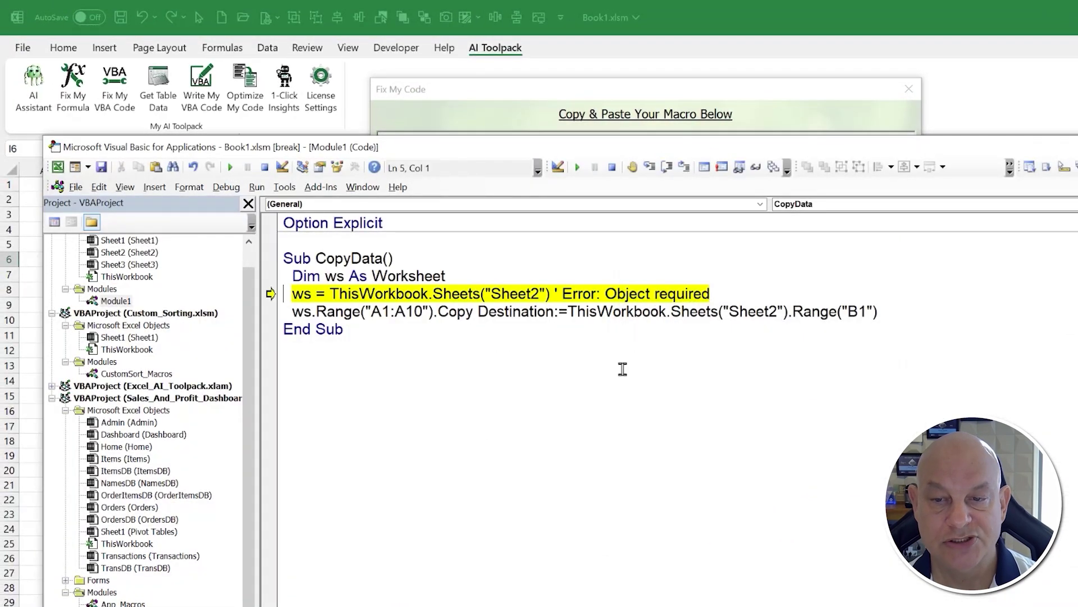
click(266, 168)
Replace CopyData with the corrected code, run it successfully, and close the code fixer
drag(366, 333, 268, 267)
key(ctrl+v)
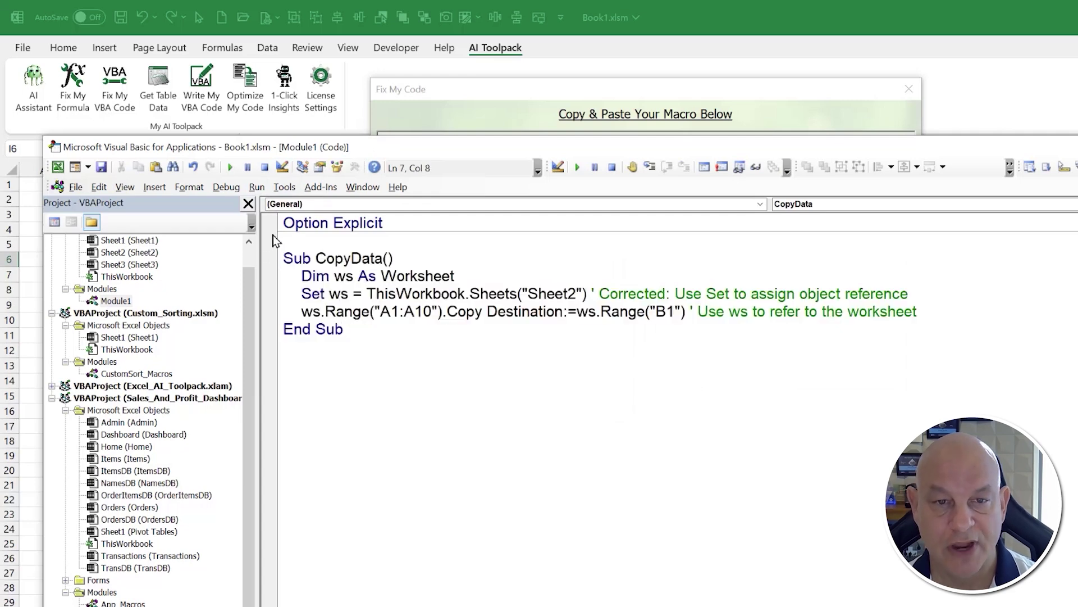
click(229, 169)
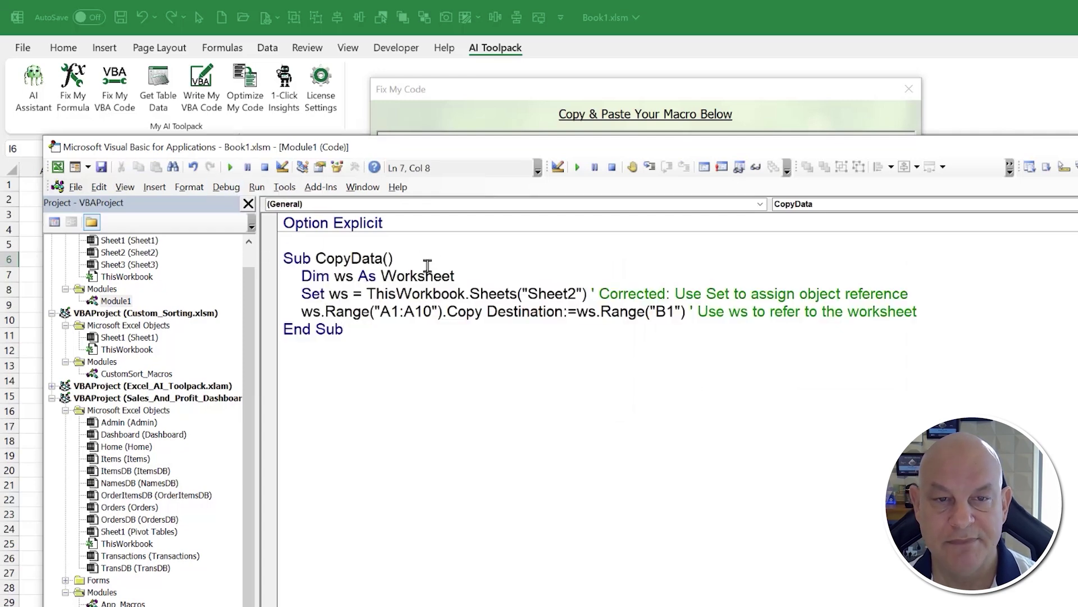
click(416, 294)
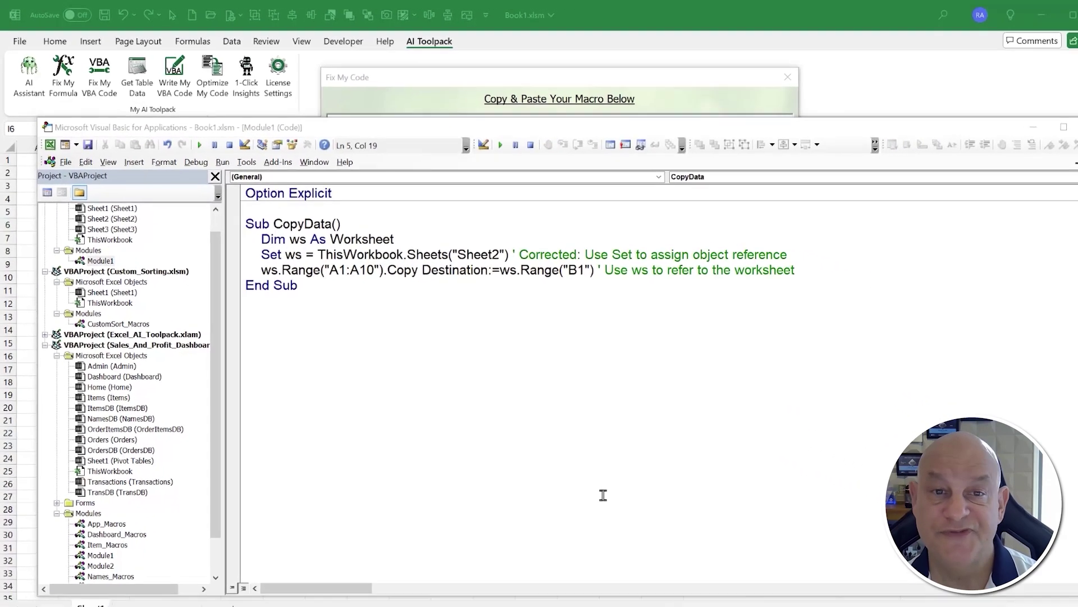
click(1033, 127)
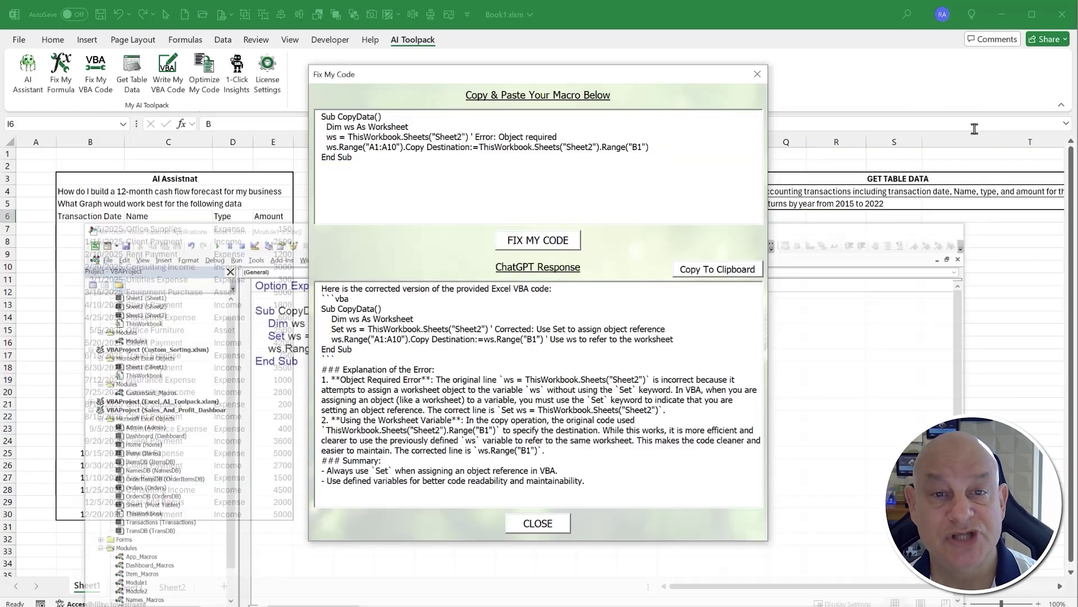
click(758, 74)
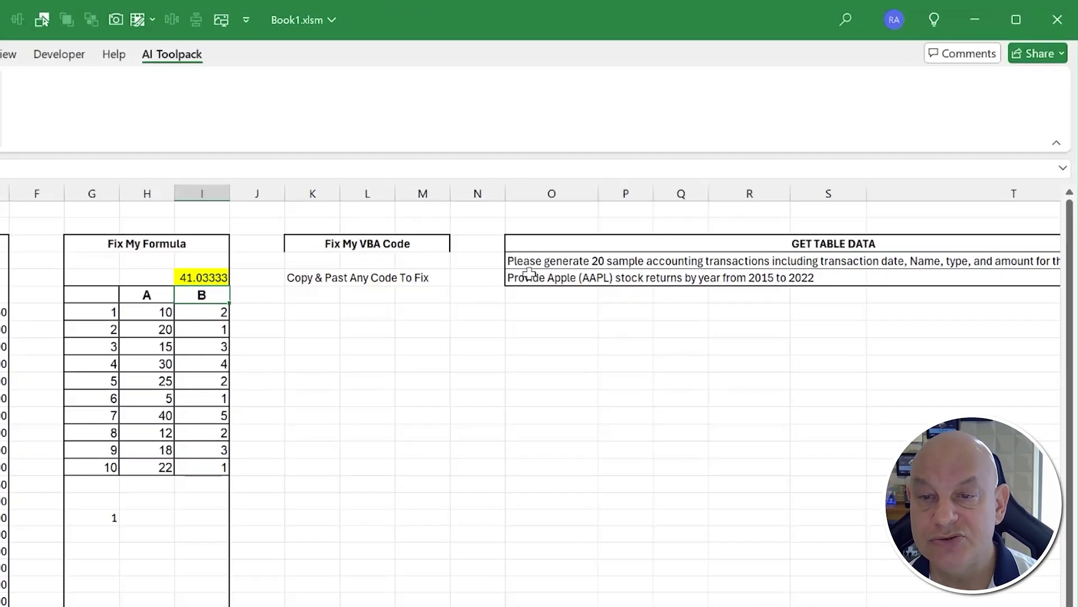
Generate the AAPL yearly stock-returns table, then delete the prompt and its table
click(529, 274)
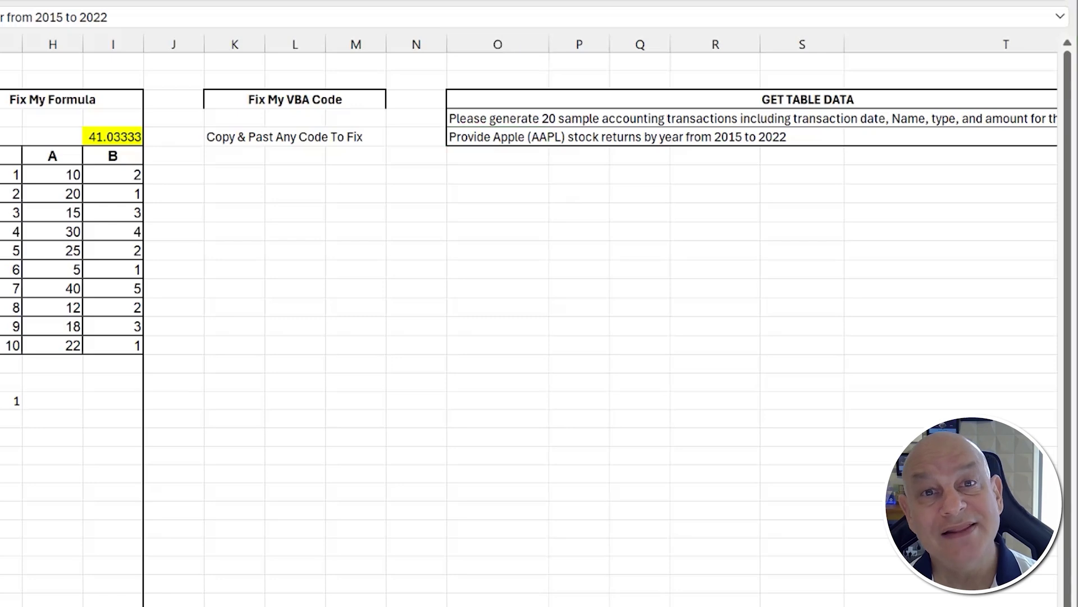
key(Return)
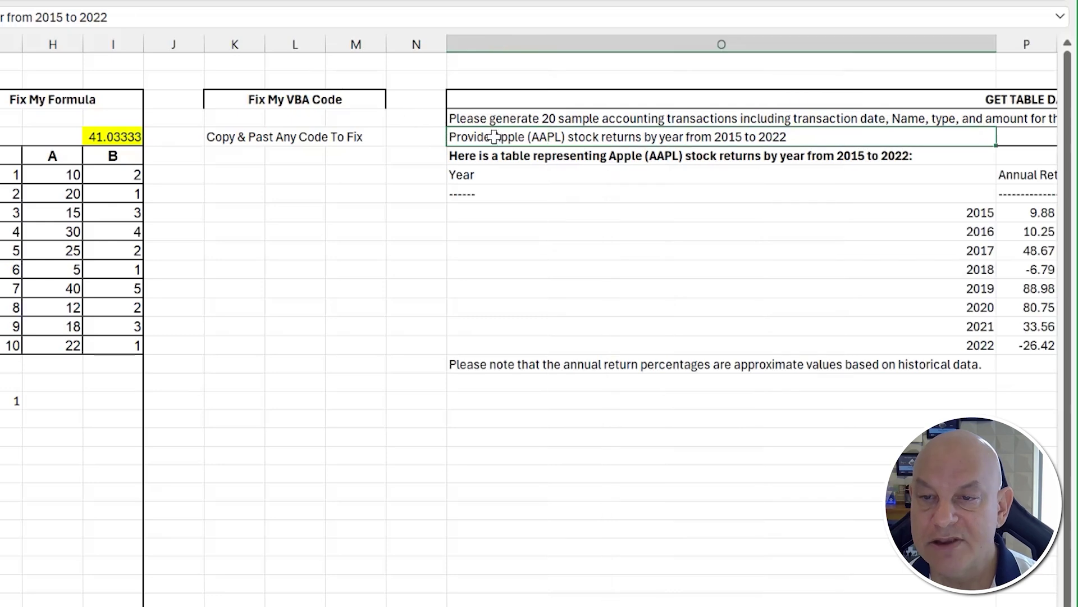
drag(993, 40, 499, 47)
drag(478, 215, 540, 338)
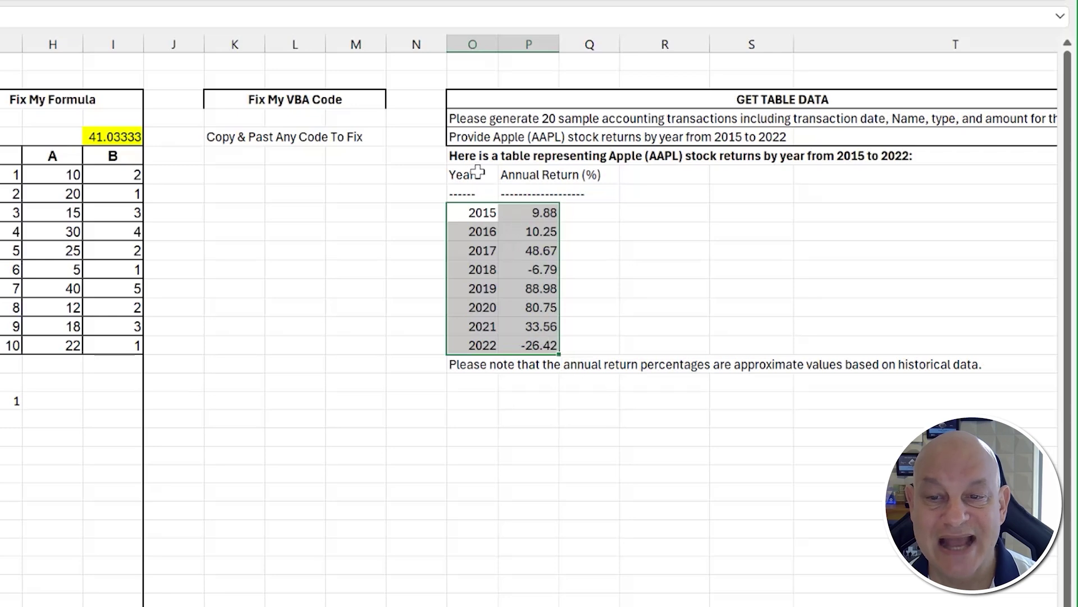
drag(452, 140, 921, 373)
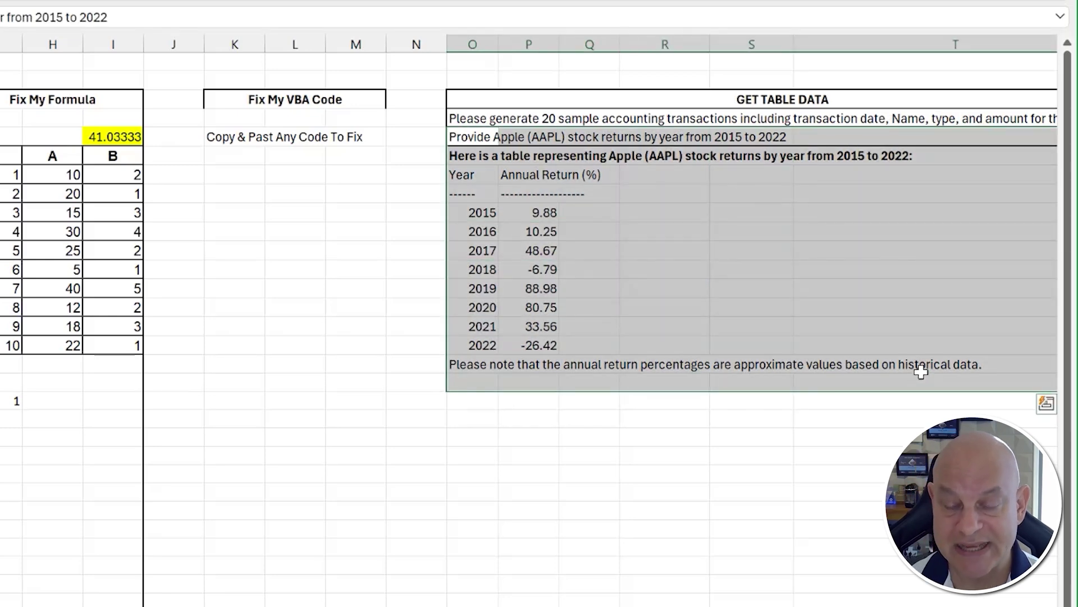
key(Delete)
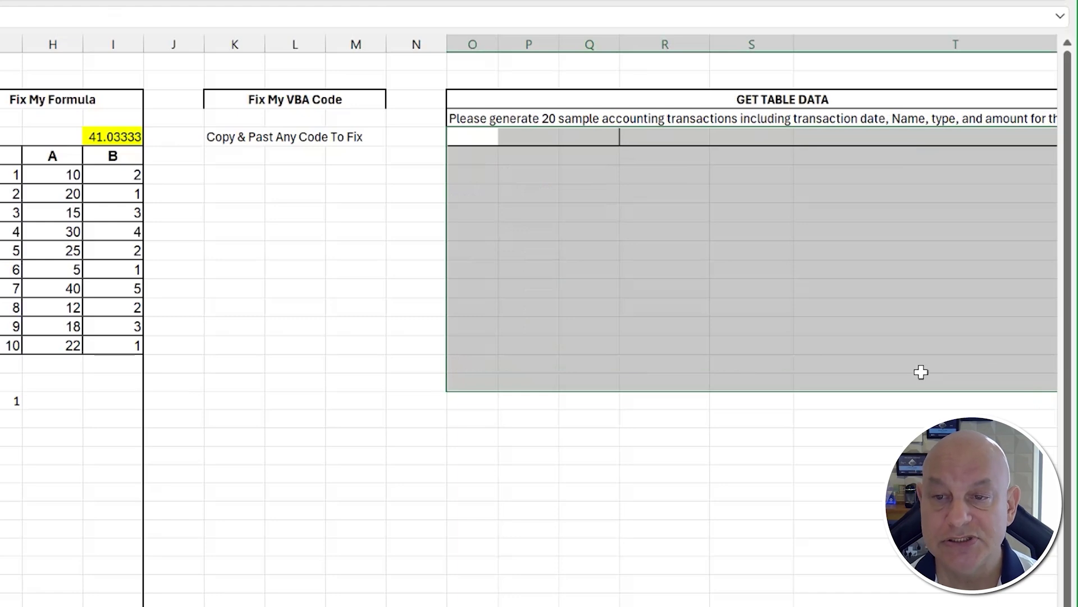
click(464, 118)
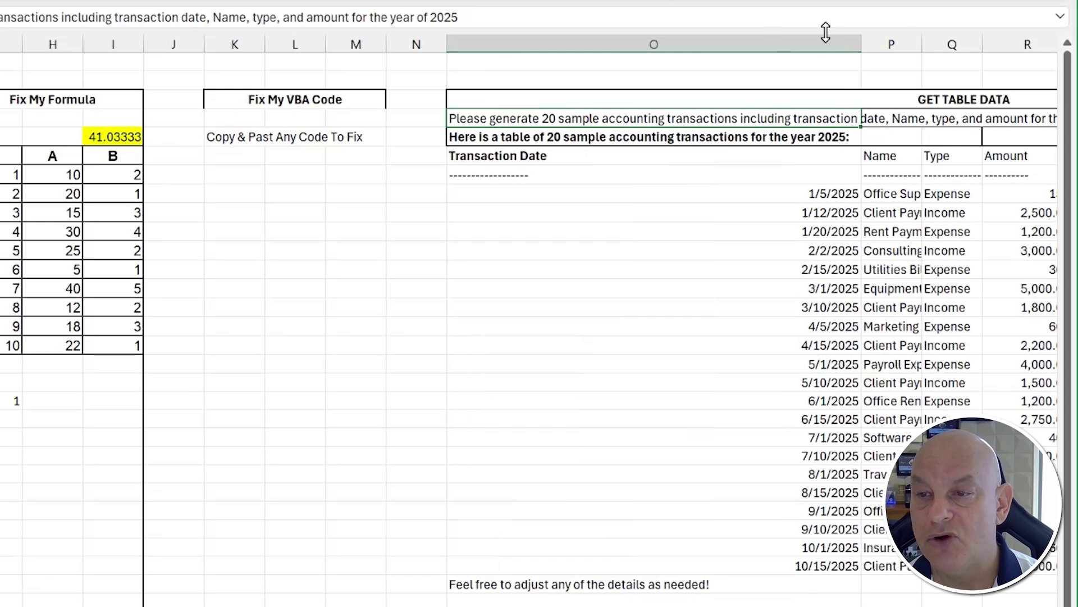
Resize columns O and P to fit the transaction dates and names
drag(861, 44, 513, 45)
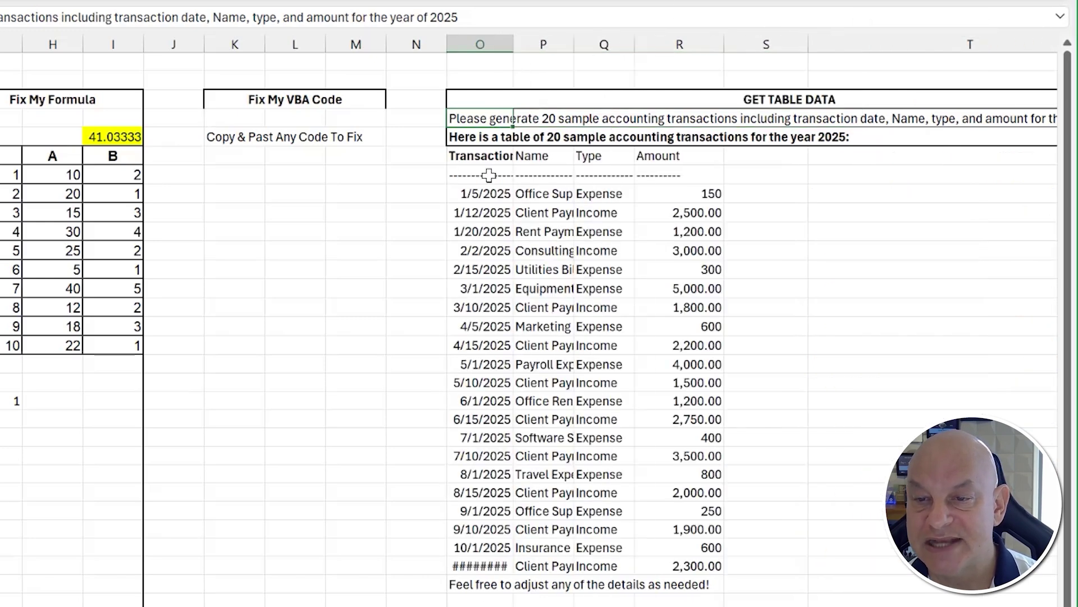
double_click(574, 44)
drag(502, 194, 494, 547)
drag(514, 44, 529, 44)
click(688, 194)
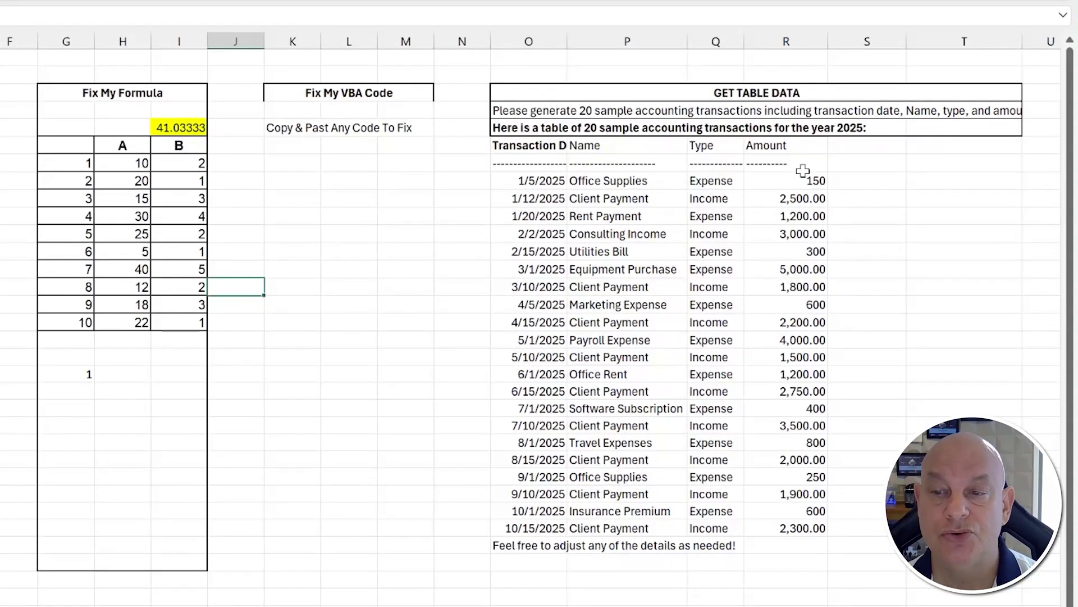
Select the transaction amounts in column R, ranging from 150 to 5,000.00
drag(880, 238, 869, 365)
drag(786, 353, 785, 423)
drag(791, 179, 797, 523)
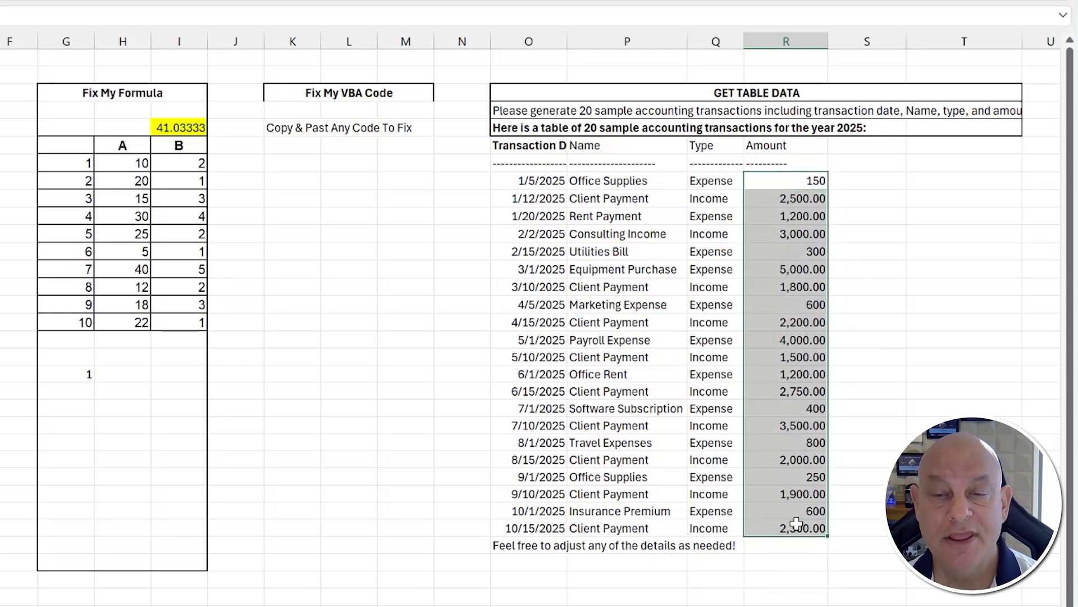
scroll(840, 548, right, 4)
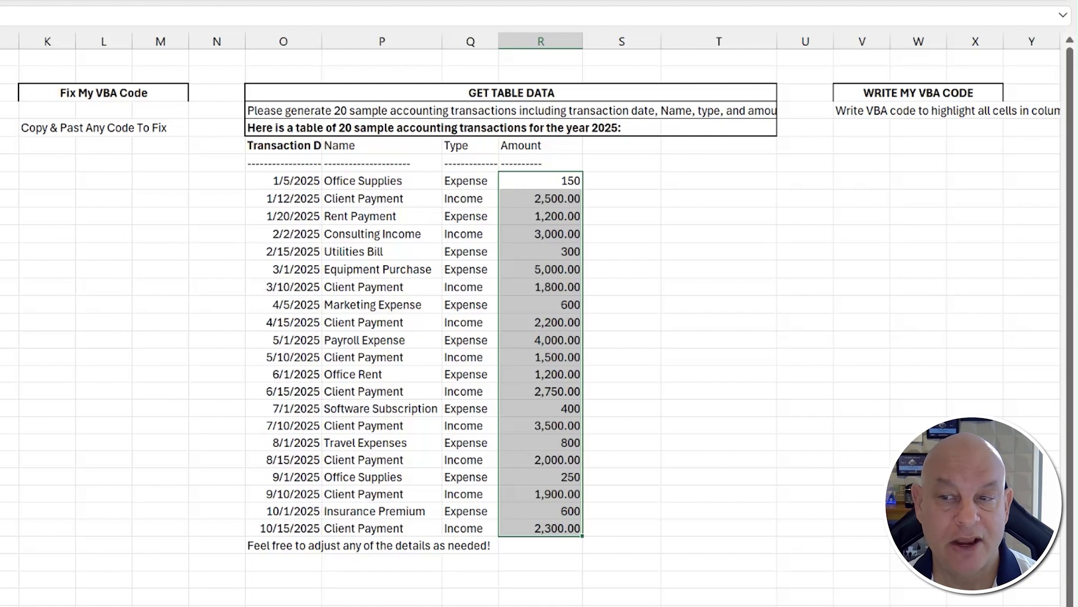
Edit the V4 prompt so it ends with 'in Sheet1' instead of a period
click(865, 126)
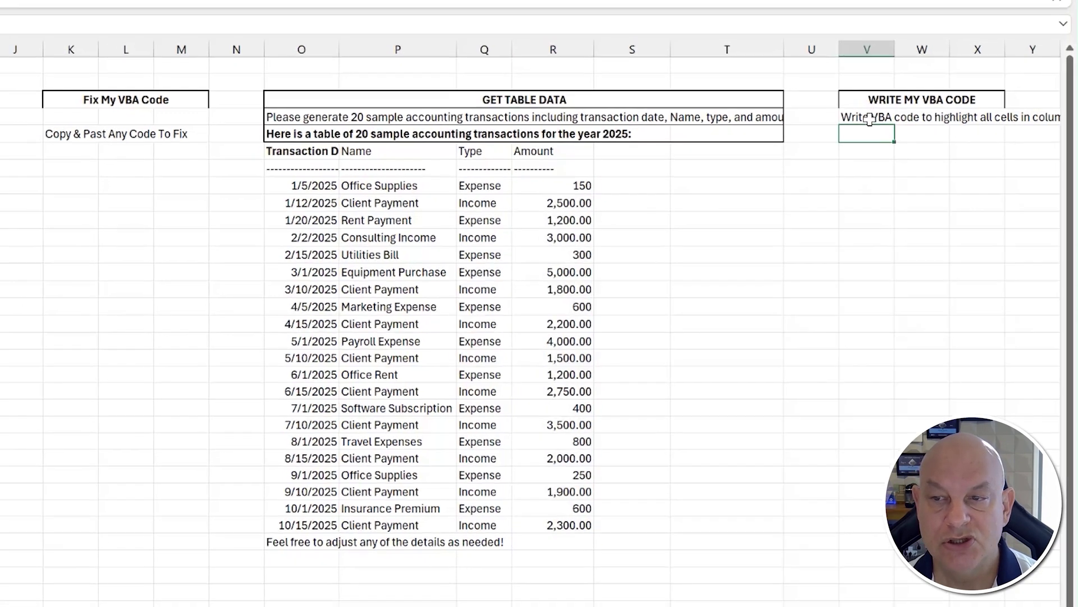
click(869, 119)
click(225, 116)
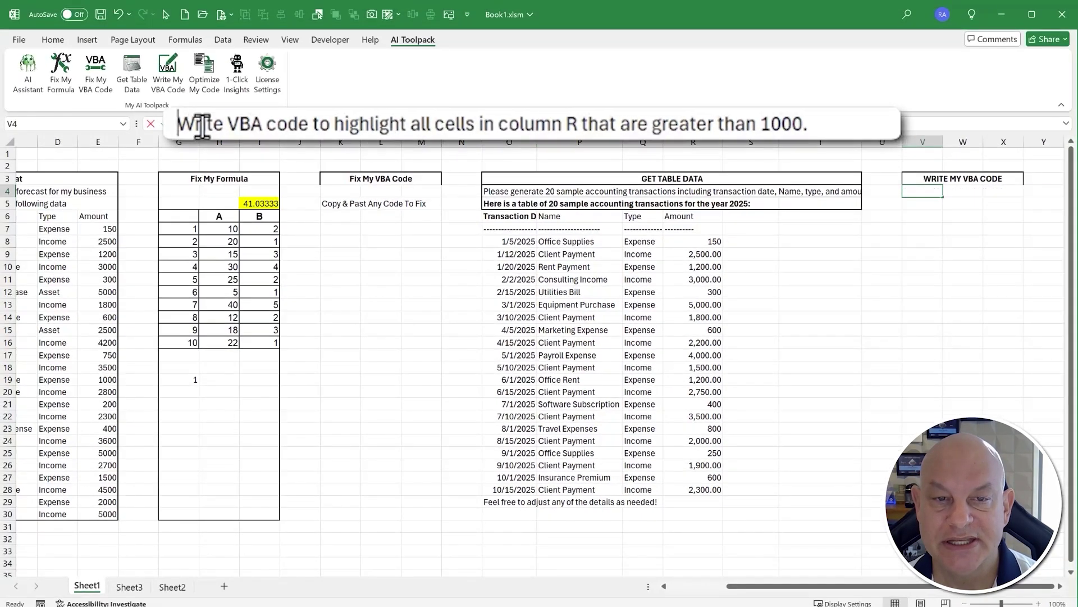
drag(178, 125, 809, 125)
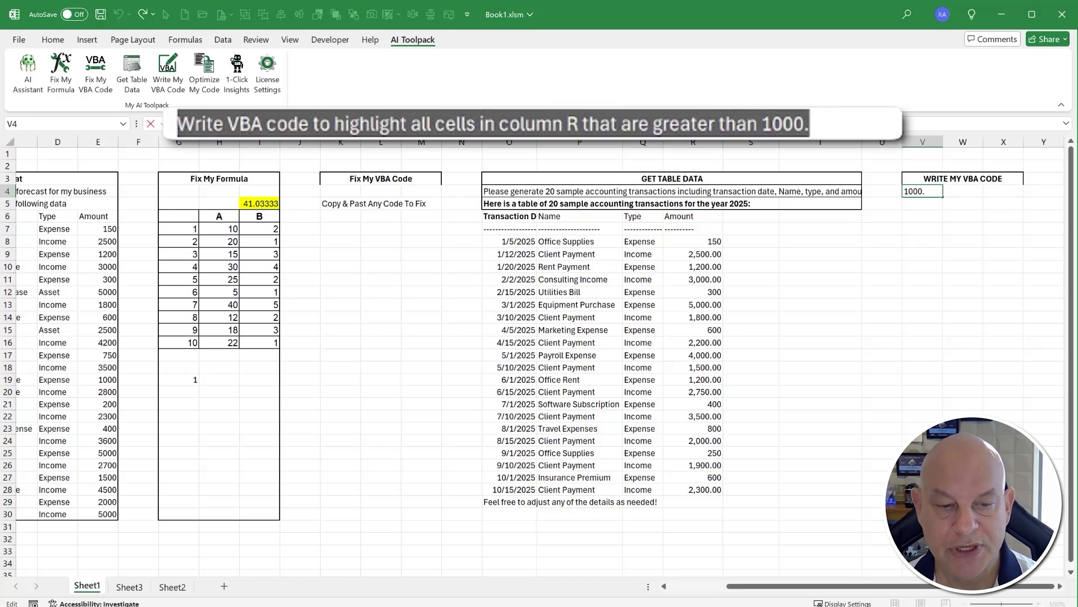
key(End)
key(BackSpace)
text(on)
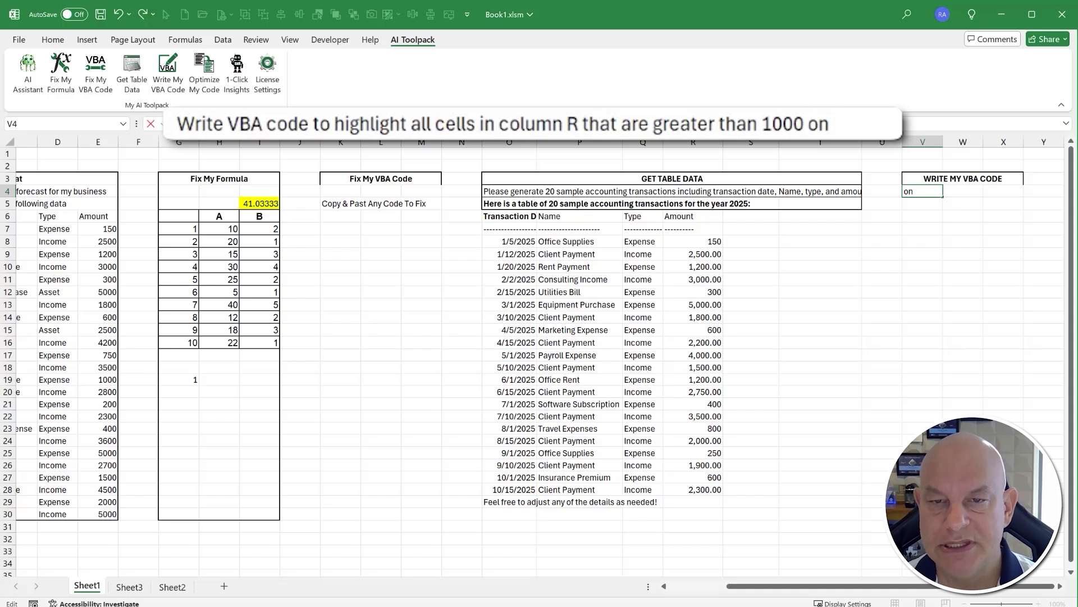
key(BackSpace)
key(BackSpace)
text(in Sheet)
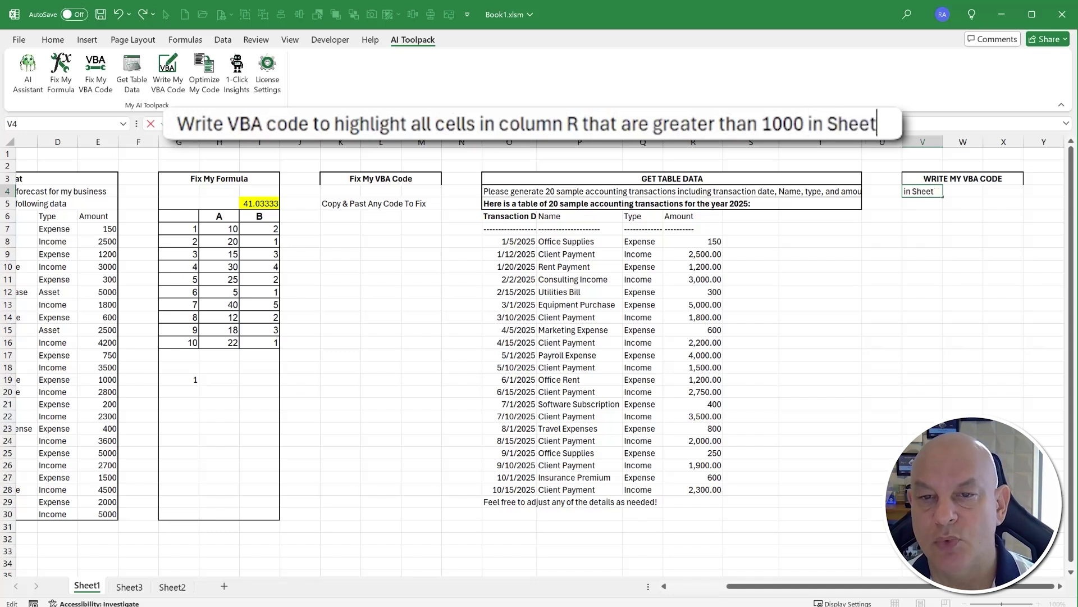
text(1)
key(Return)
Copy the full VBA request text from cell V4
click(901, 192)
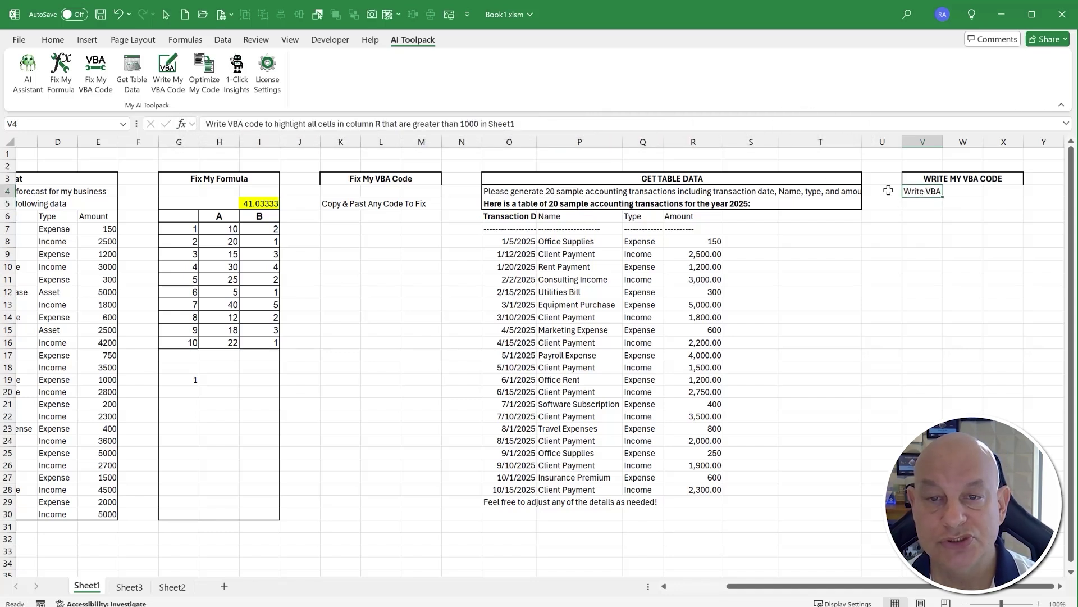
drag(513, 124, 207, 123)
key(ctrl+c)
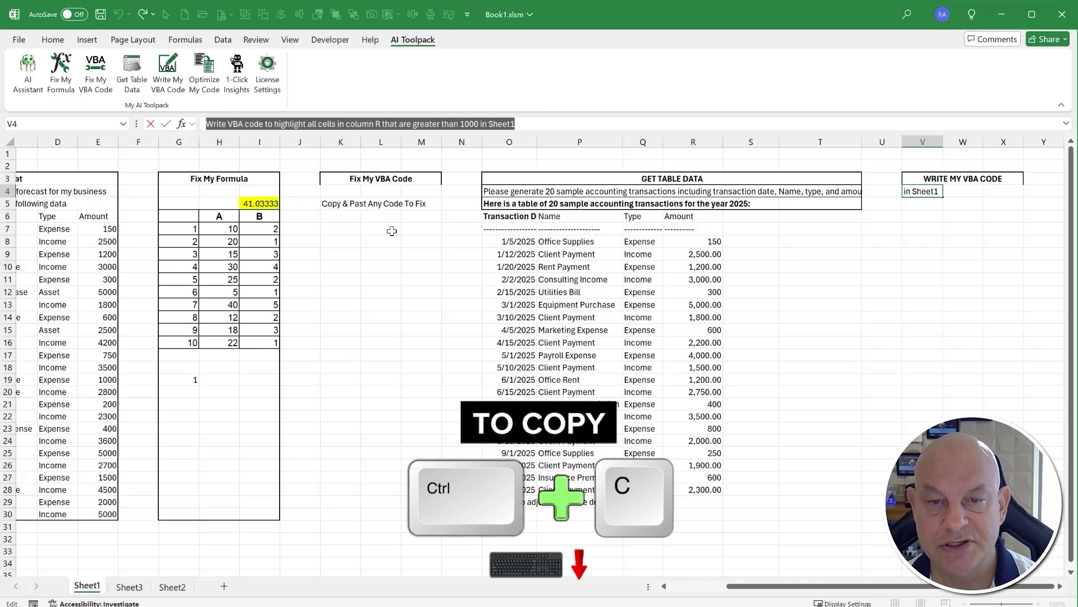
click(389, 228)
Paste the column R highlighting request into Write My VBA Code and request code
click(172, 70)
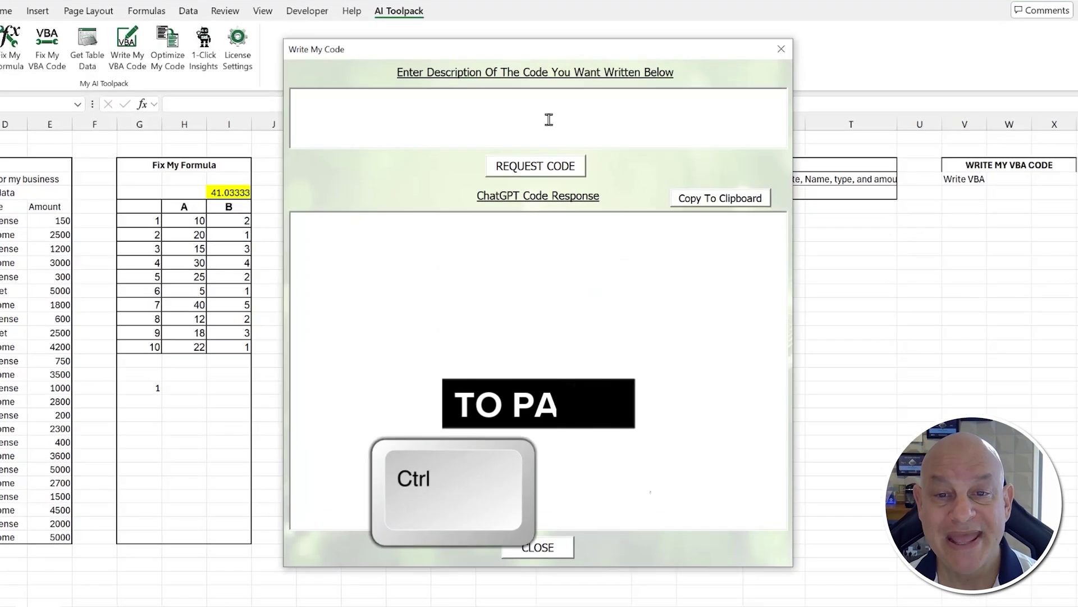
key(ctrl+v)
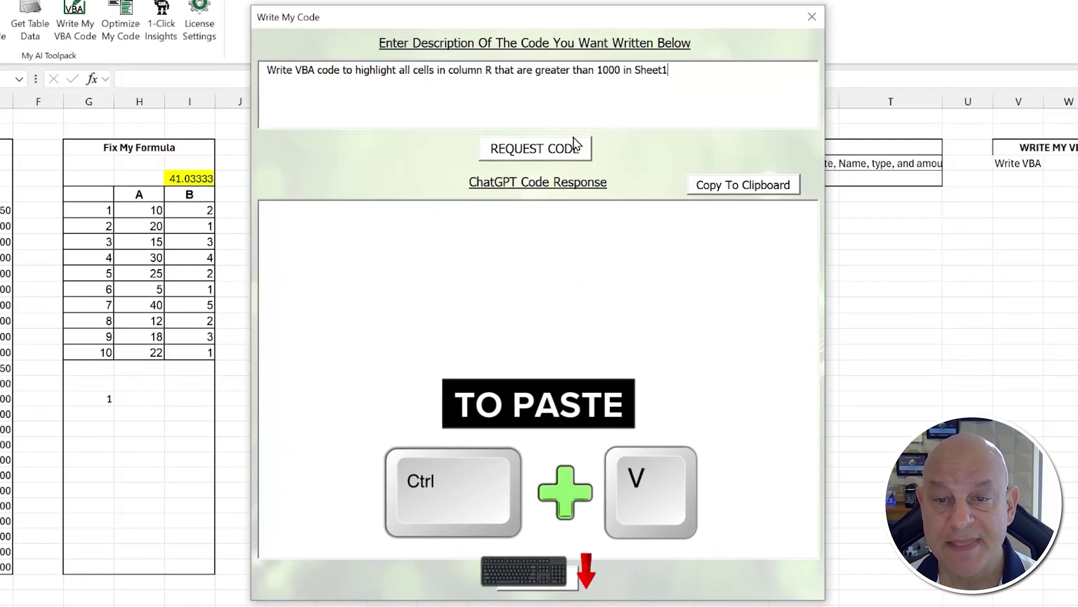
click(575, 143)
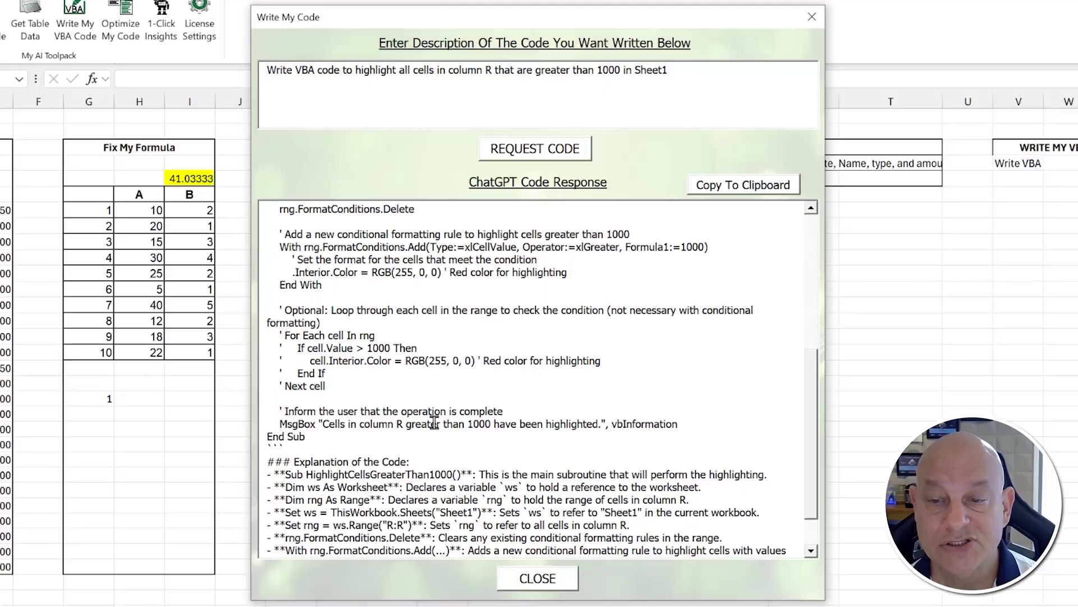
Copy the generated HighlightCellsGreaterThan1000 macro and close the code-writing window
drag(814, 392, 813, 294)
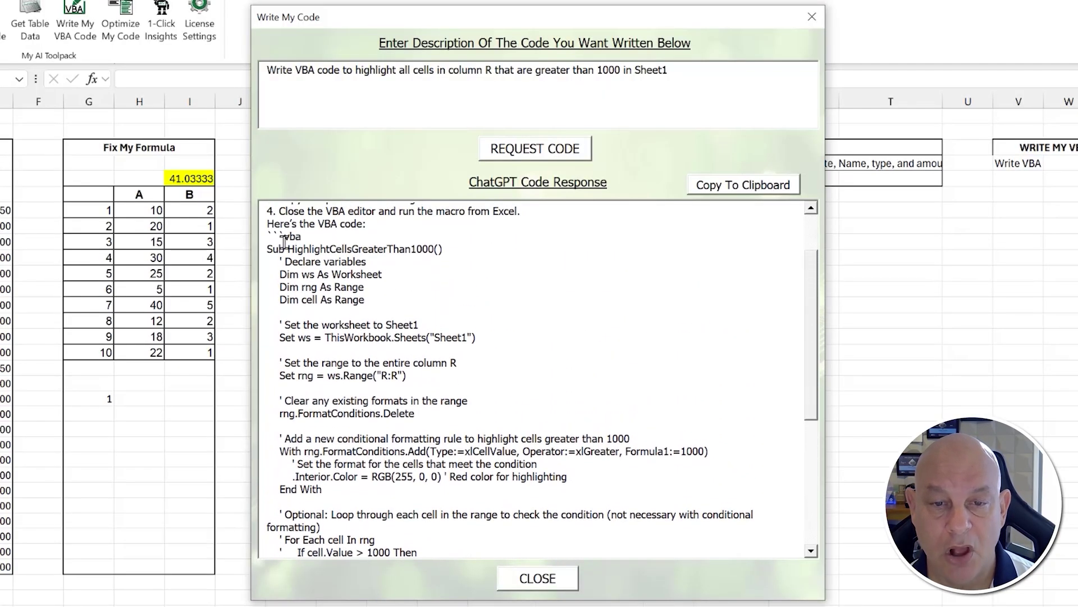
drag(268, 249, 370, 388)
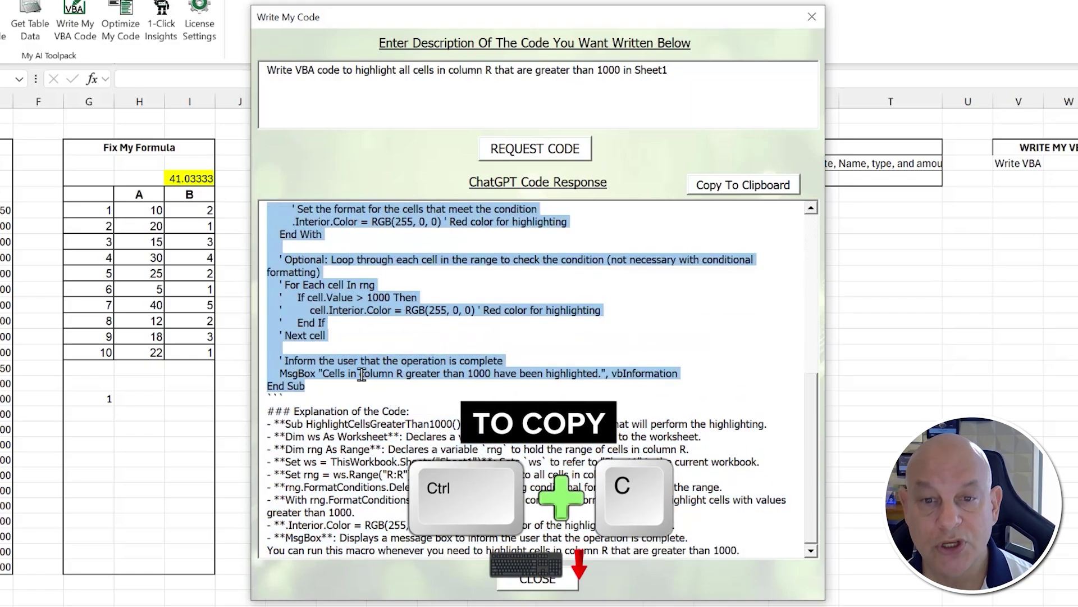
click(530, 580)
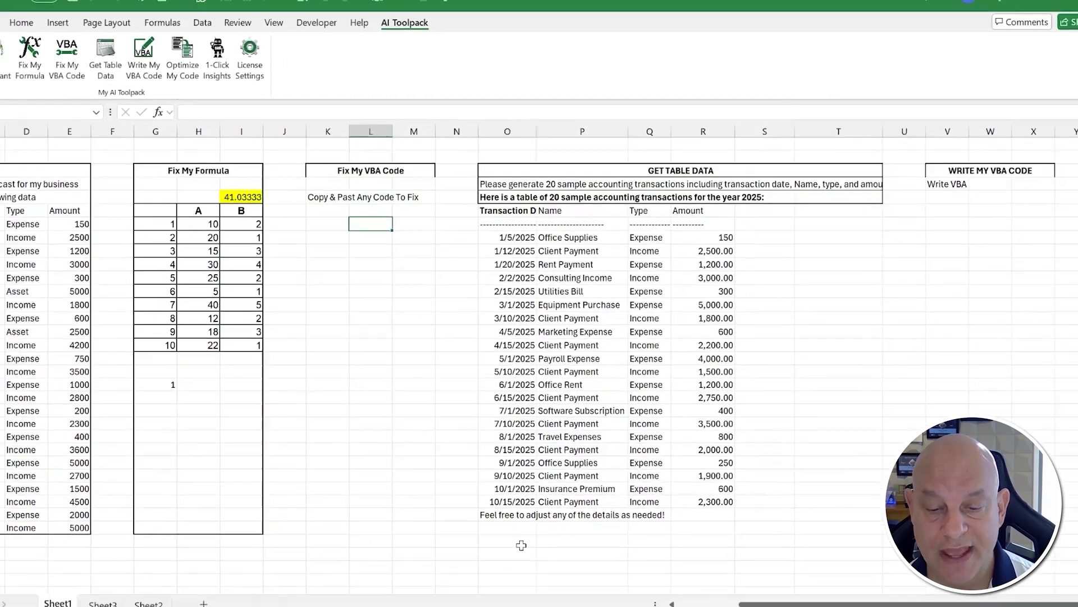
Paste the HighlightCellsGreaterThan1000 macro into Module1 below CopyData in the VBA editor
key(alt+F11)
text(Sub CopyData()     Dim ws As Worksheet     Set ws = ThisWorkbook.Sheets("Sheet2") ' Corrected: Use Set to assign object reference     ws.Range("A1:A10").Copy Destination:=ws.Range("B1") ' Use ws to refer to the worksheet End Sub)
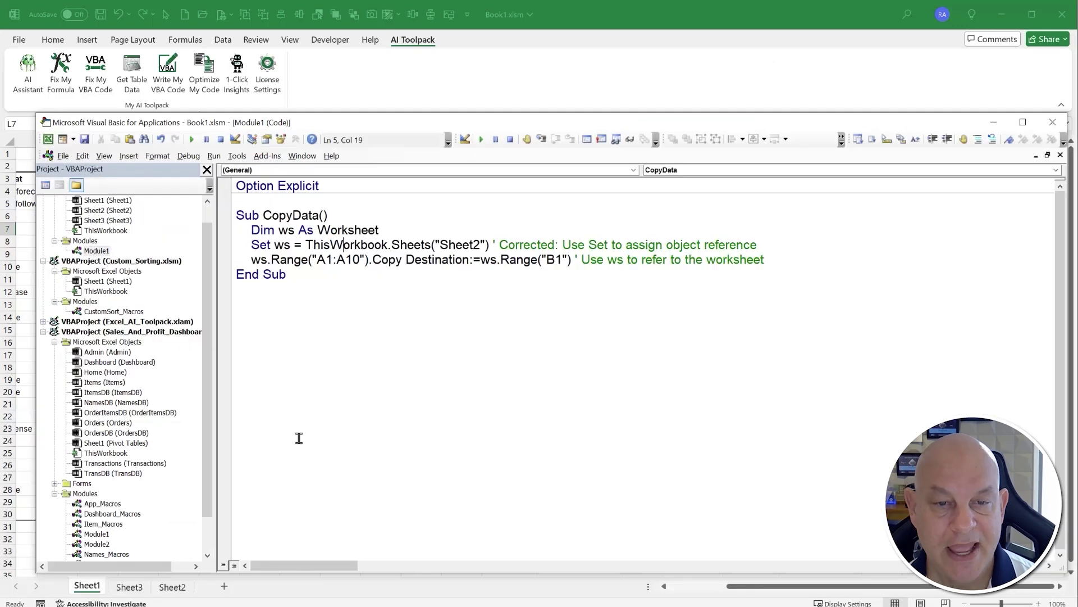
key(ctrl+v)
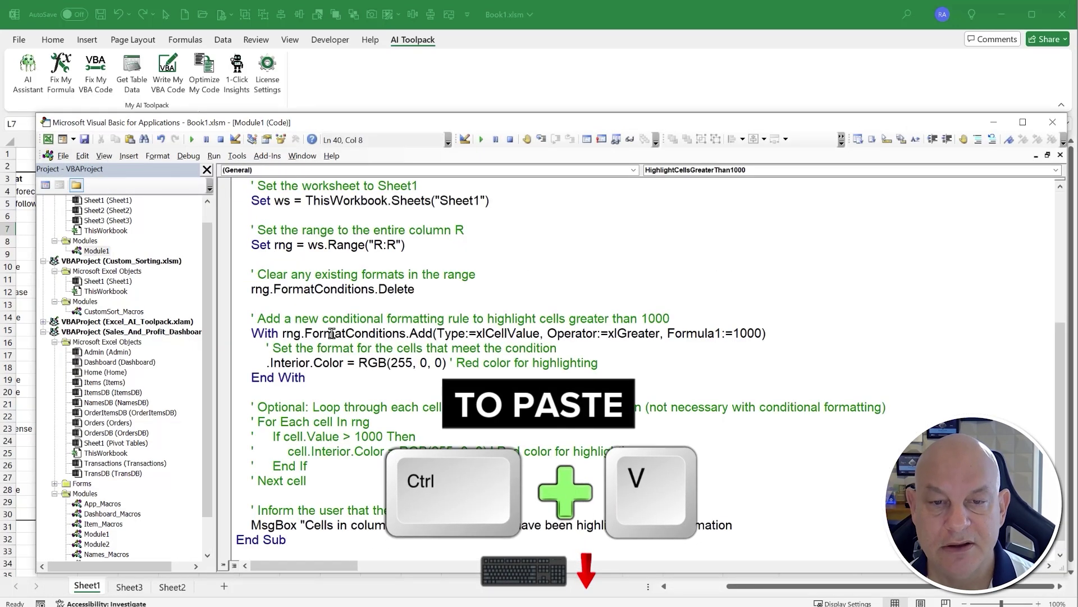
scroll(337, 337, up, 5)
scroll(356, 379, down, 4)
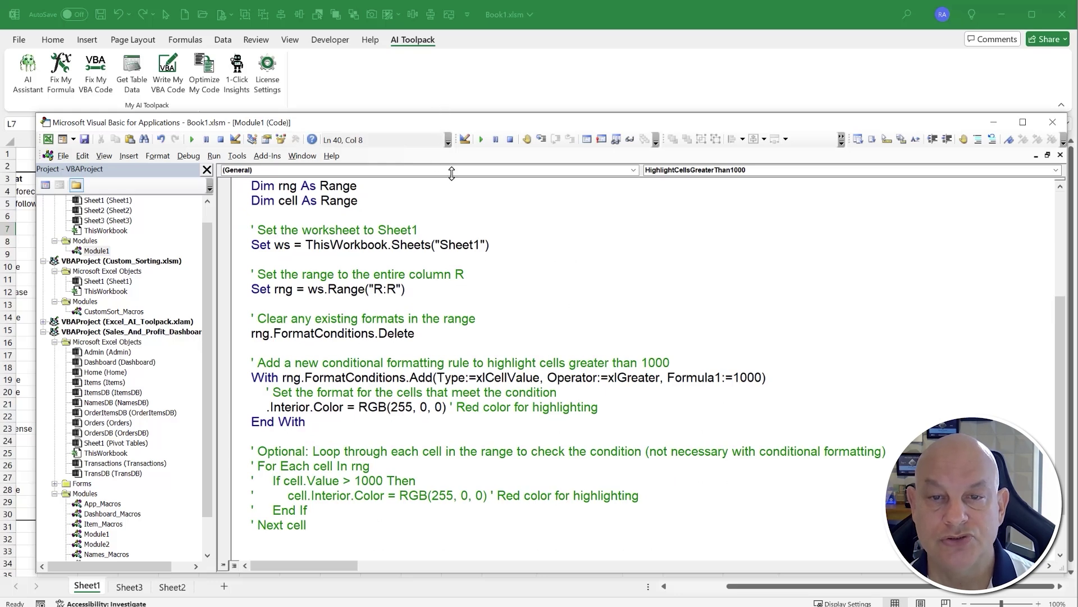
Run the HighlightCellsGreaterThan1000 macro from the VBA editor and dismiss its message
drag(442, 115, 468, 284)
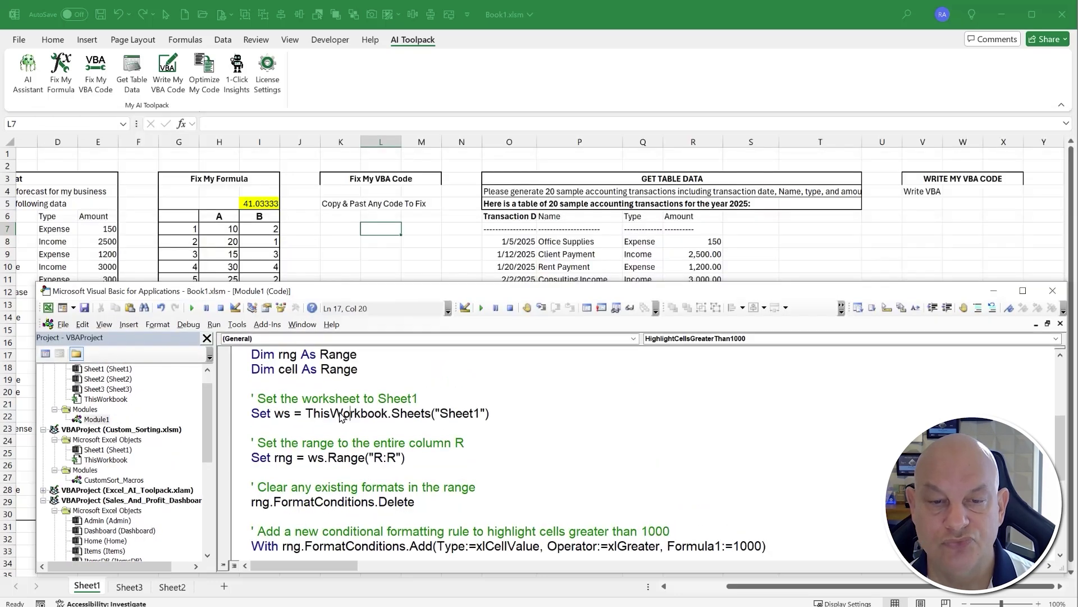
drag(343, 413, 349, 413)
click(191, 308)
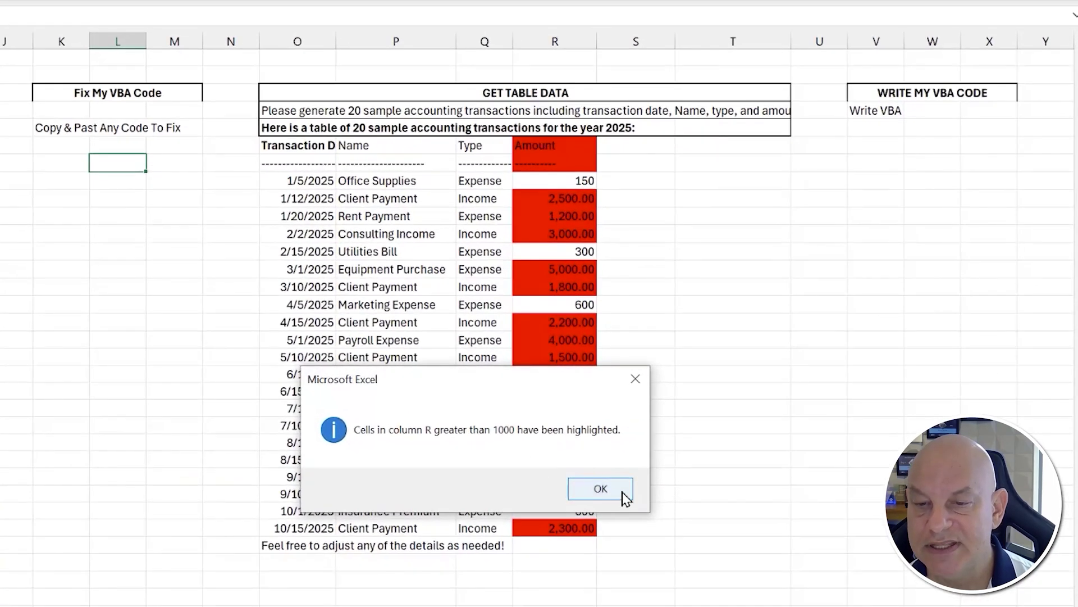
click(639, 484)
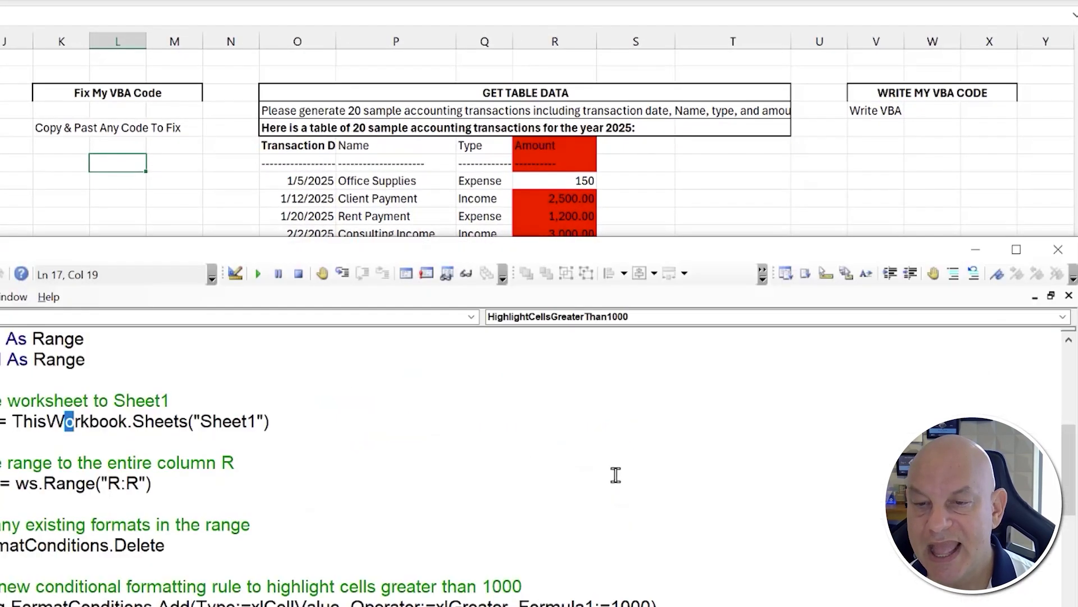
Inspect the red-filled Amount header and column R cells on the worksheet
click(282, 215)
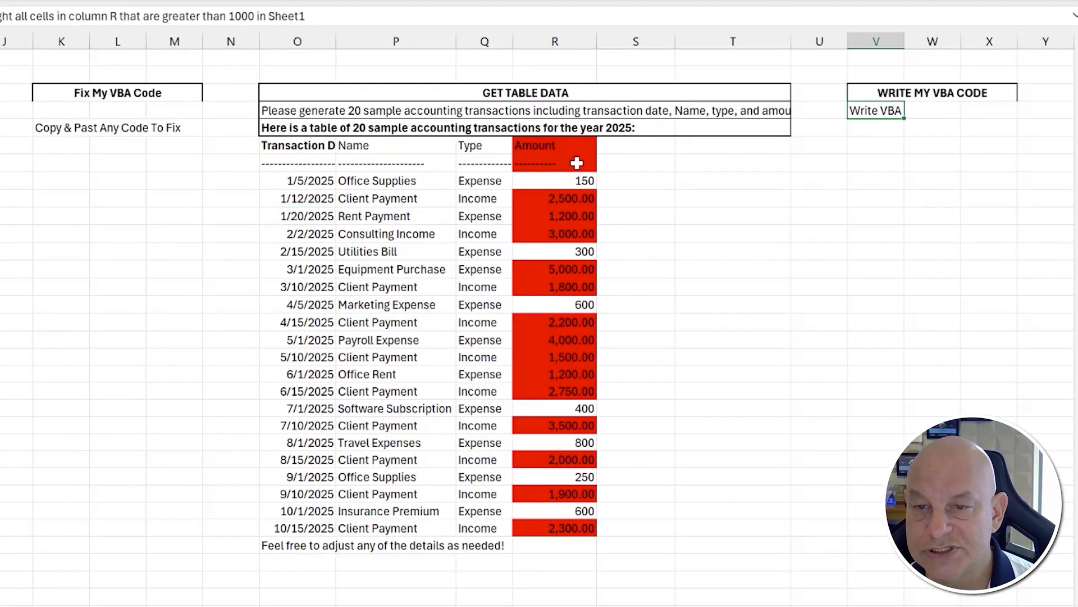
click(575, 150)
drag(575, 150, 573, 163)
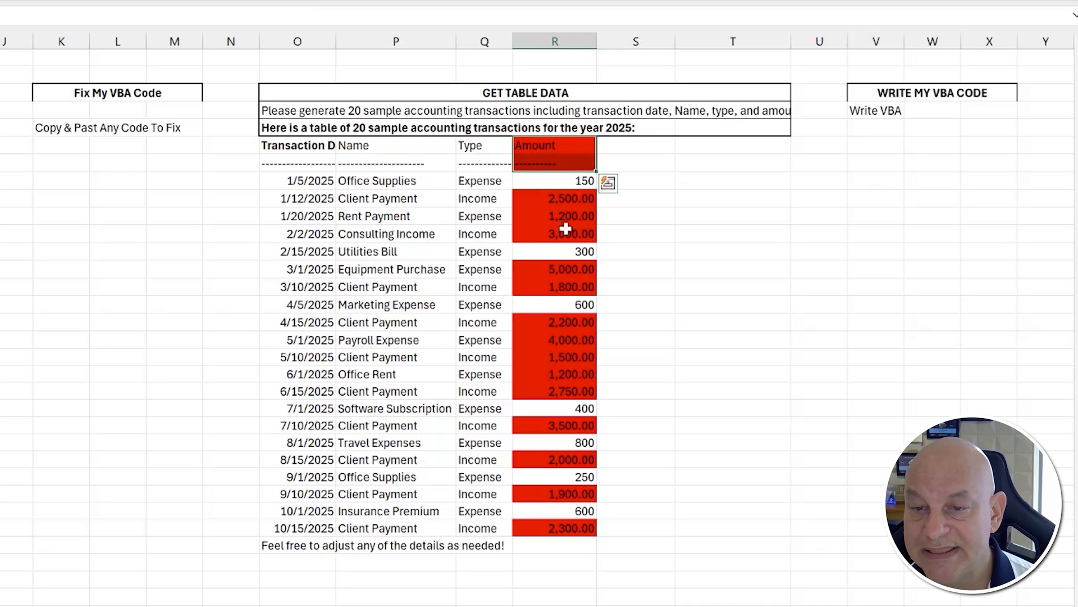
click(562, 161)
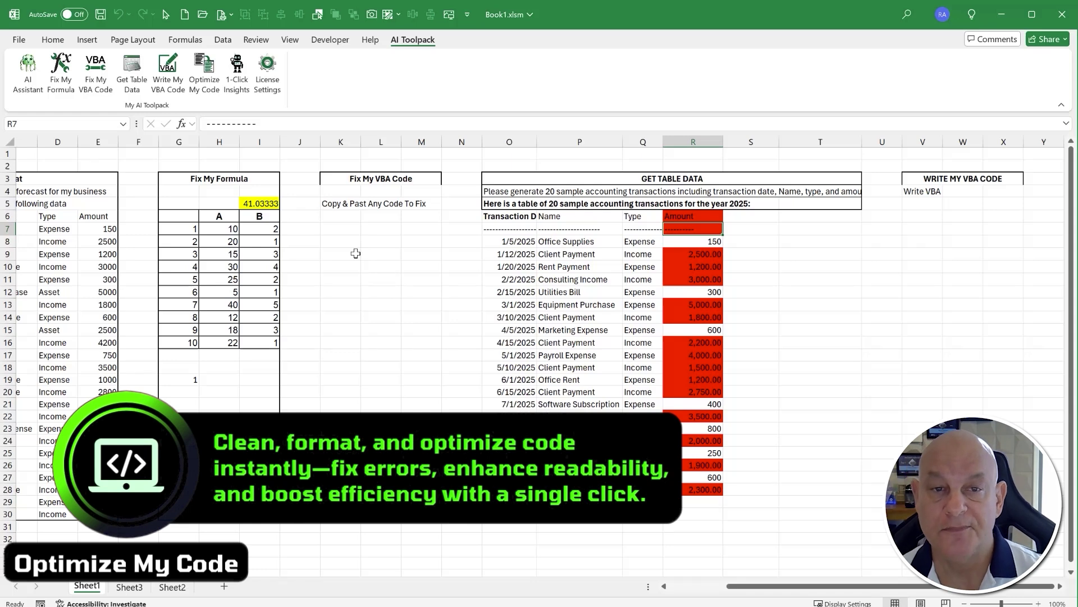
Load the CustomSort_Macros module from Custom_Sorting.xlsm into the Code Optimizer
click(199, 63)
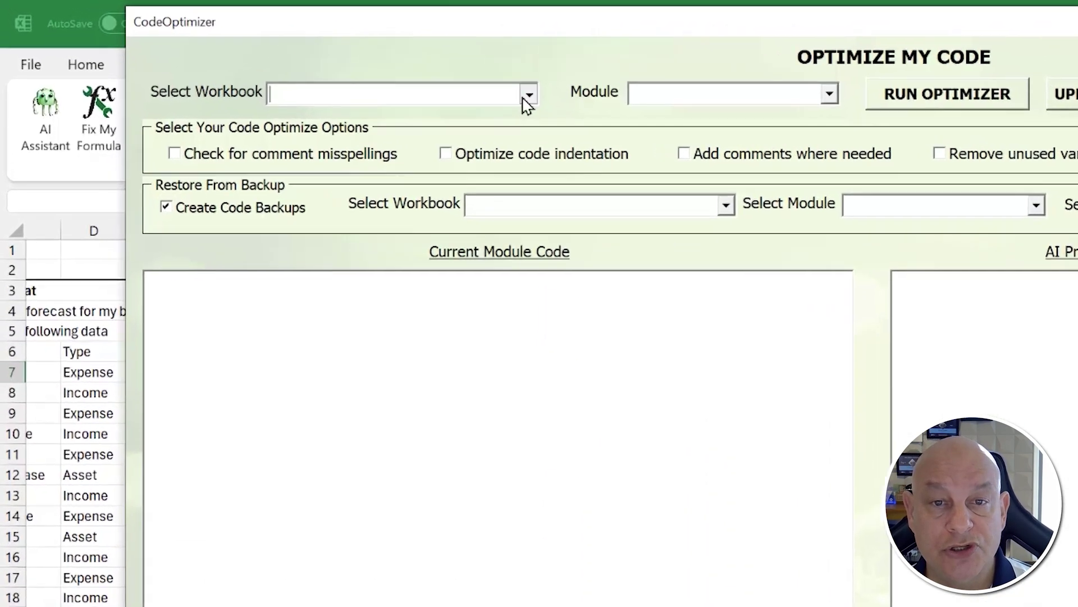
click(325, 58)
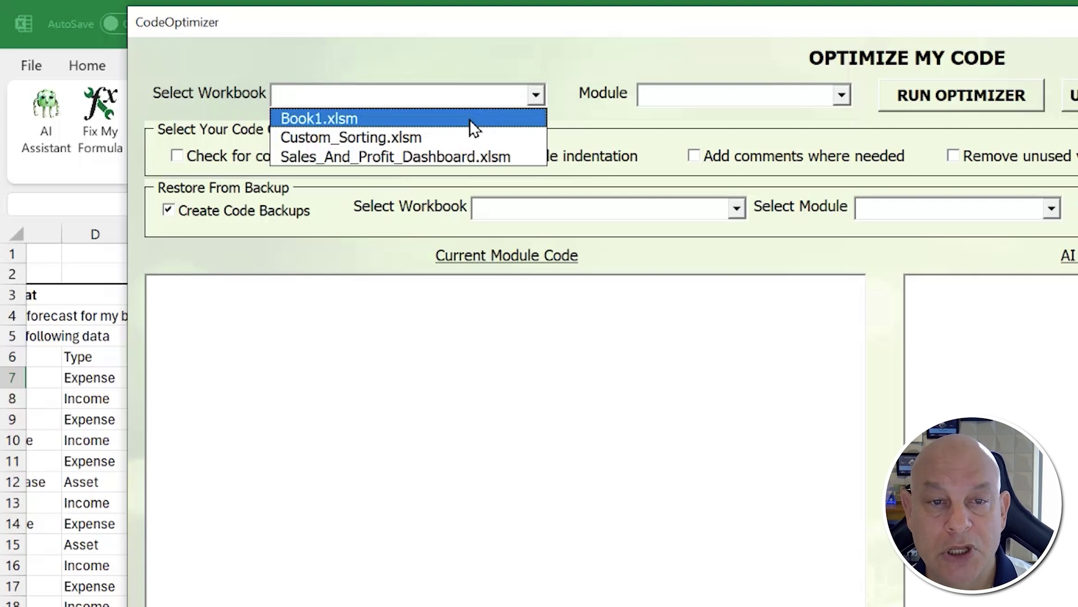
click(459, 137)
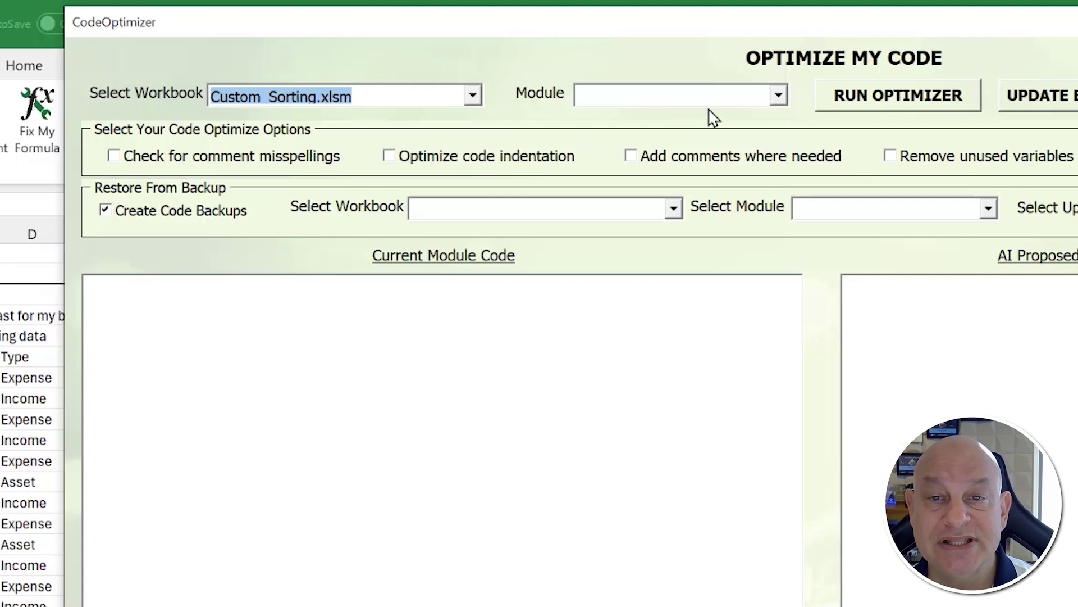
click(841, 96)
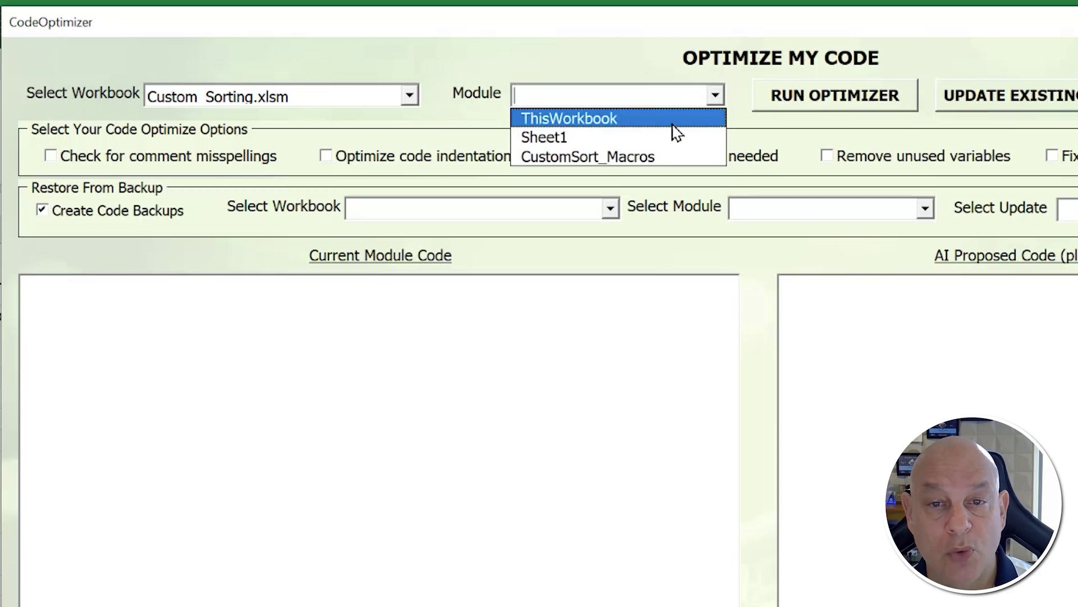
click(646, 151)
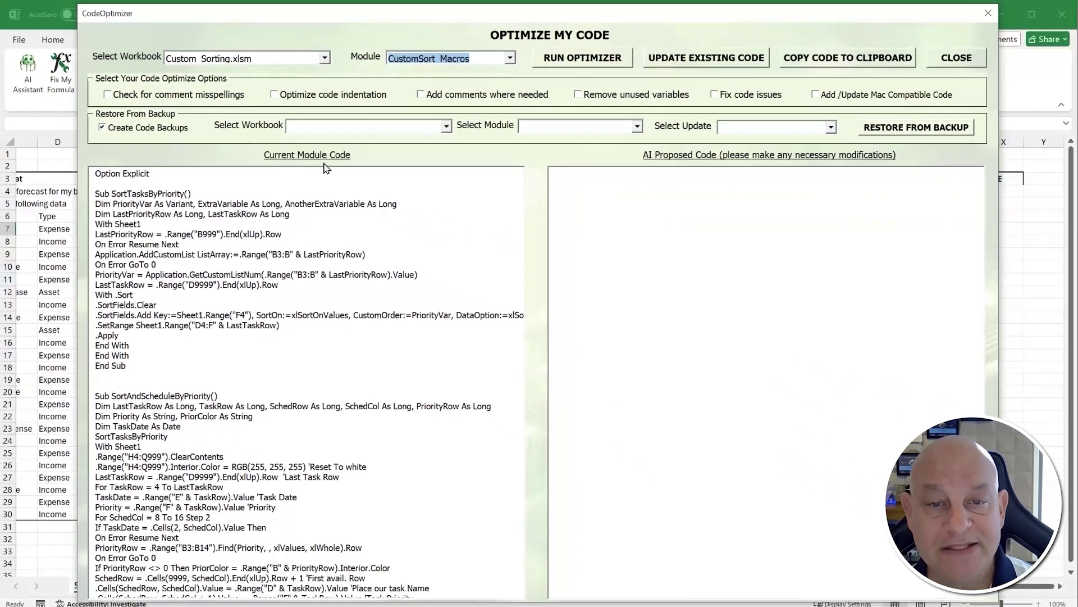
scroll(107, 186, down, 4)
drag(96, 174, 98, 205)
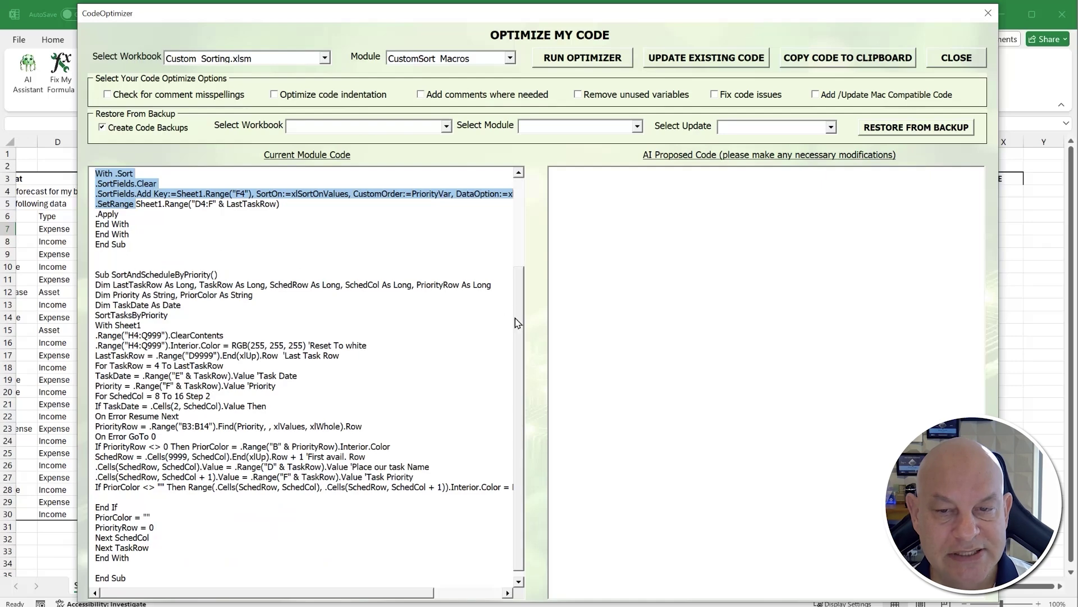
drag(517, 320, 523, 230)
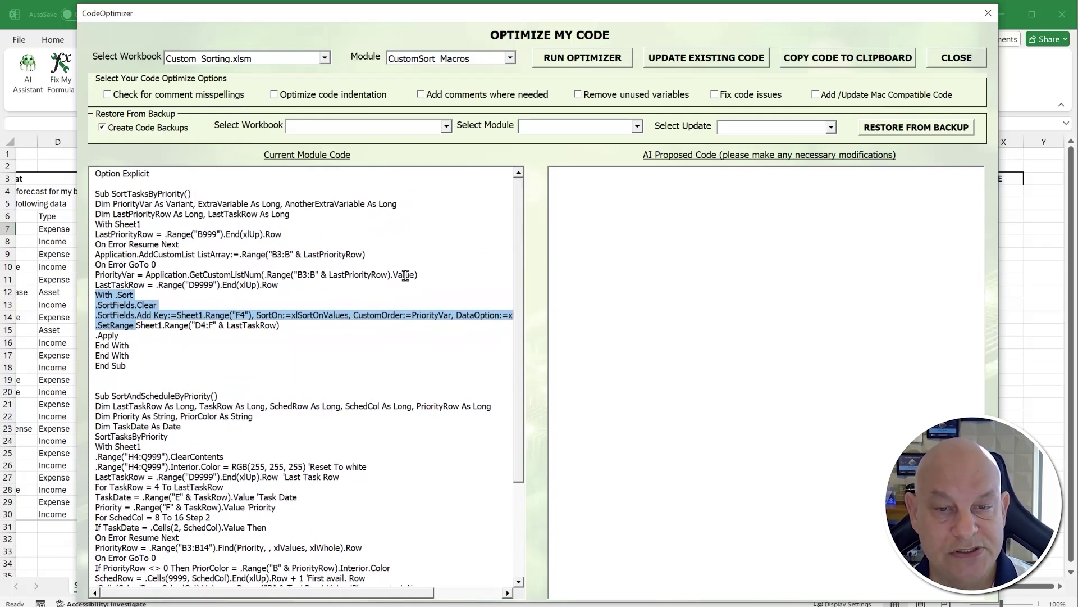
drag(366, 254, 342, 254)
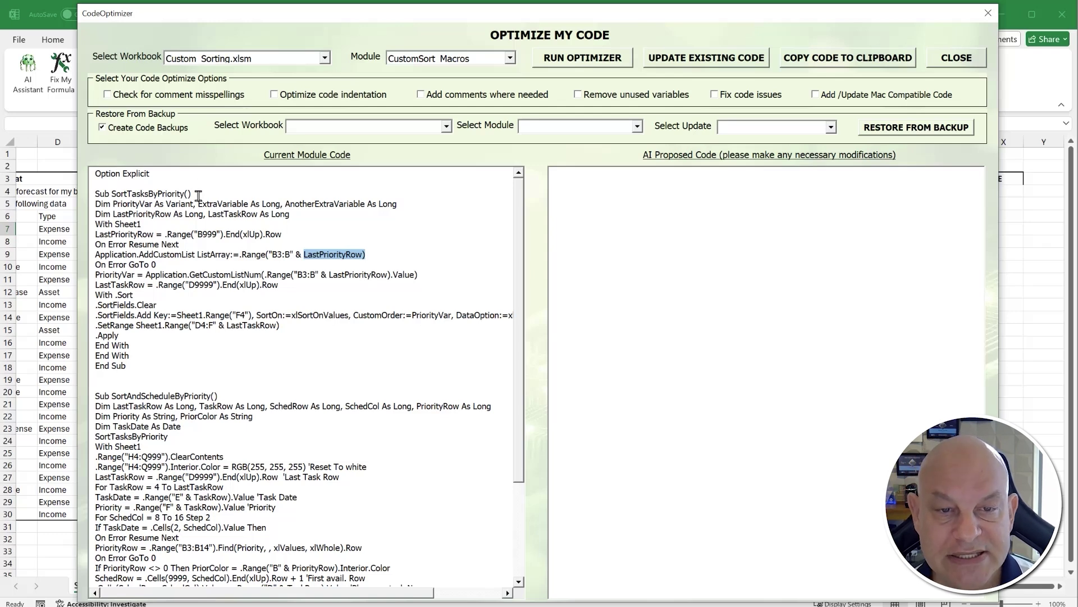
drag(198, 204, 387, 207)
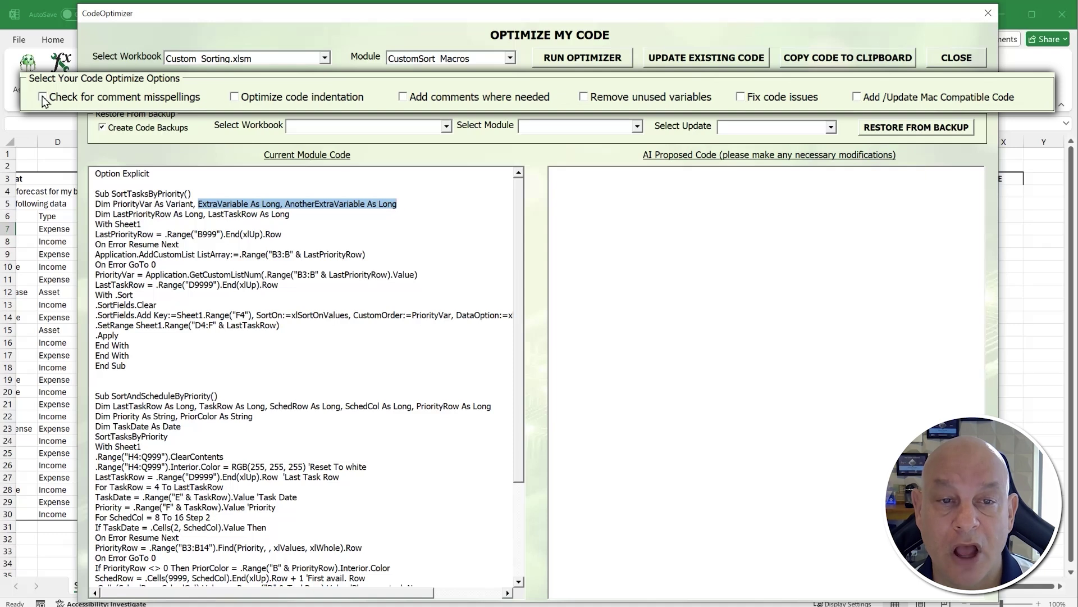
Enable spelling check, indentation, comments, unused-variable removal, code fixes and Mac compatibility
click(43, 97)
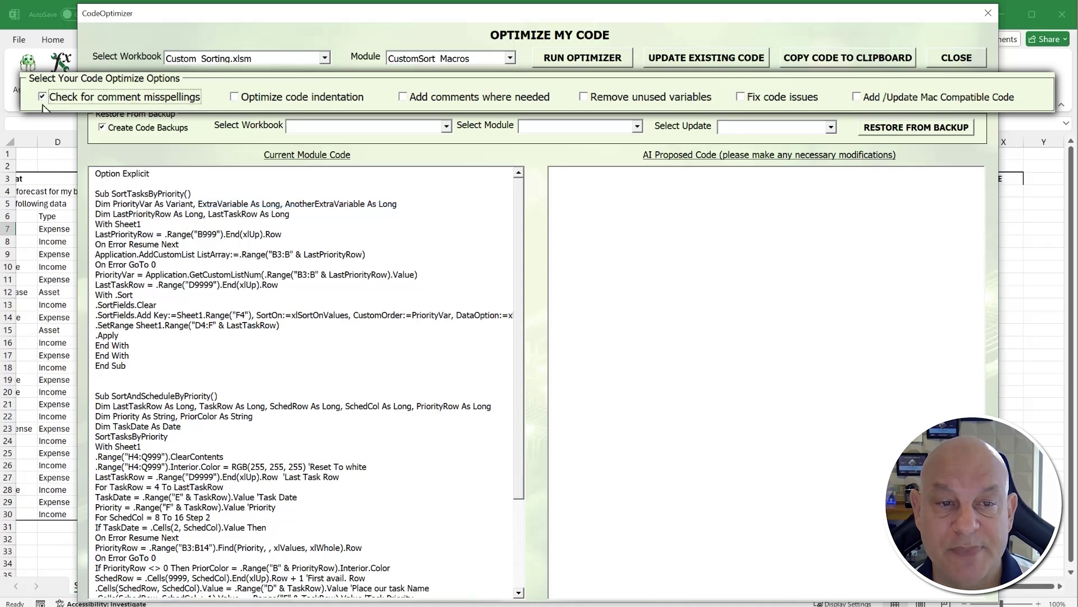
click(234, 97)
drag(113, 214, 128, 330)
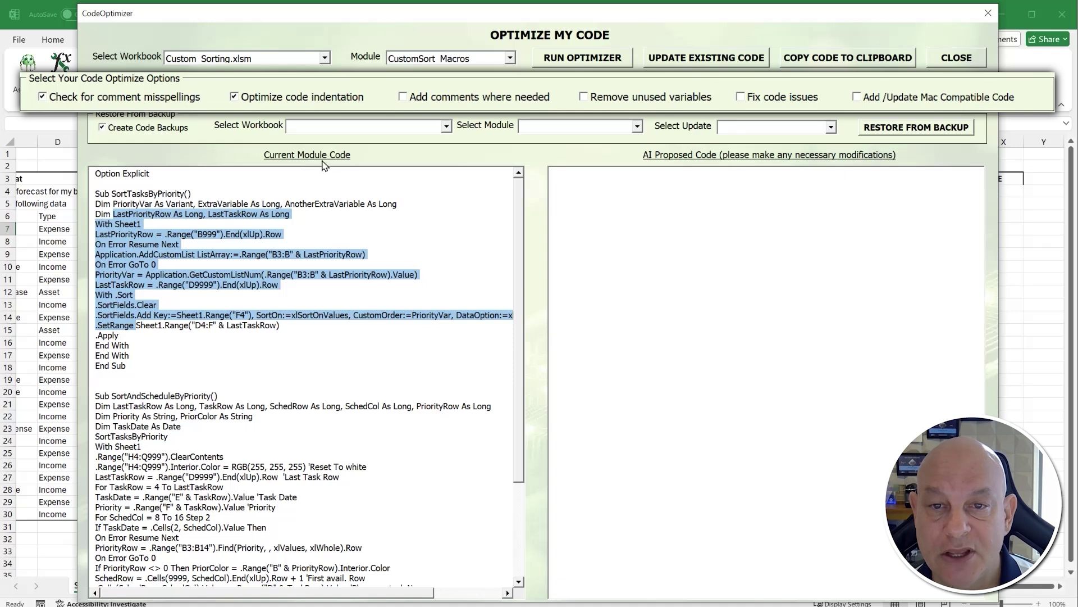
click(403, 98)
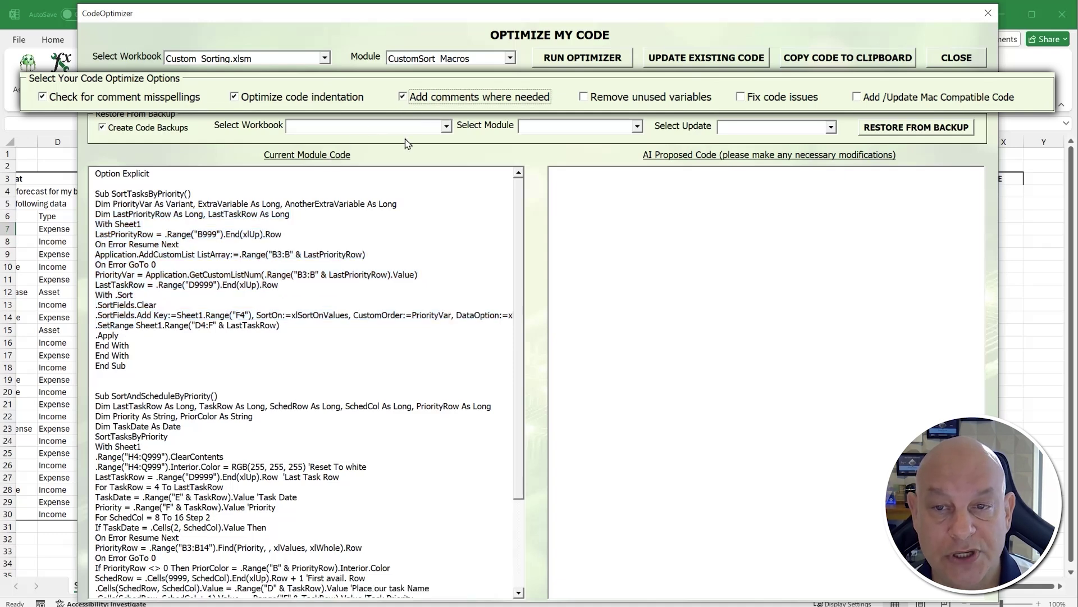
click(588, 102)
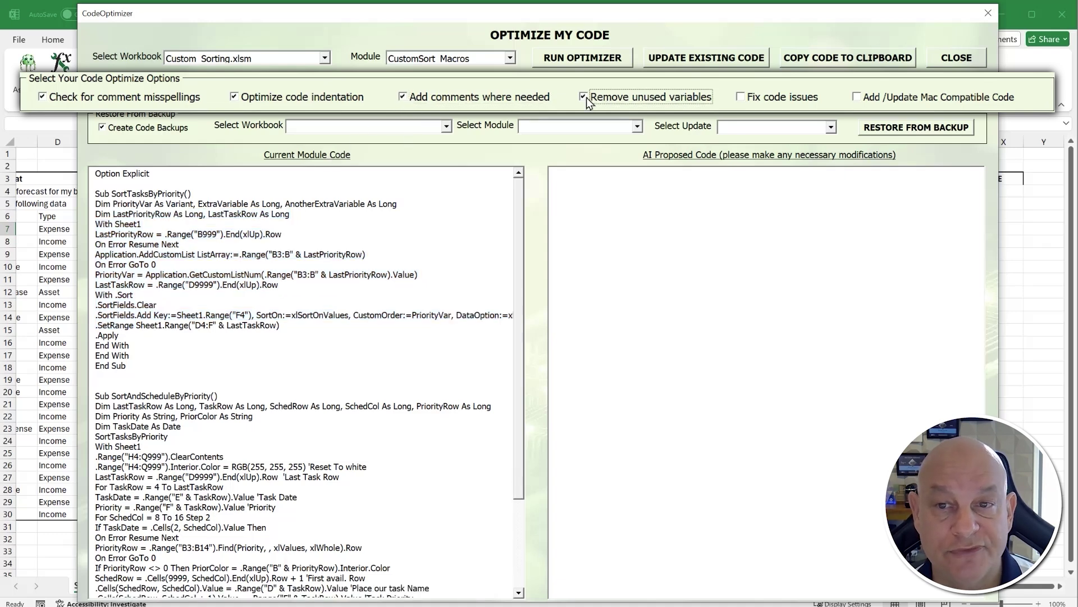
click(741, 98)
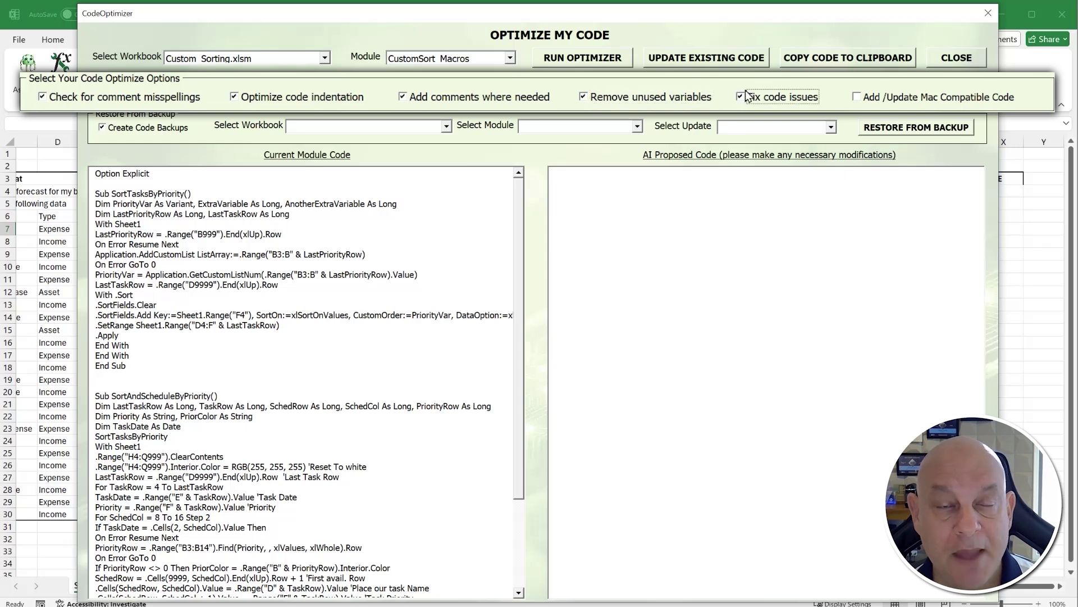
click(857, 100)
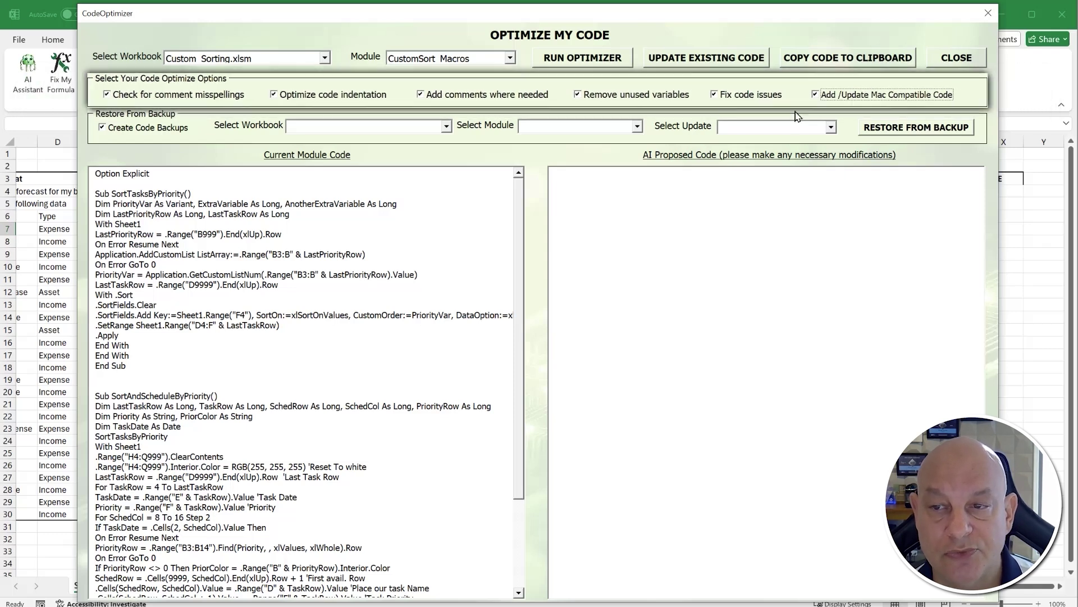
Run the optimizer, review the commented proposed code, and switch to the VBA editor
click(617, 66)
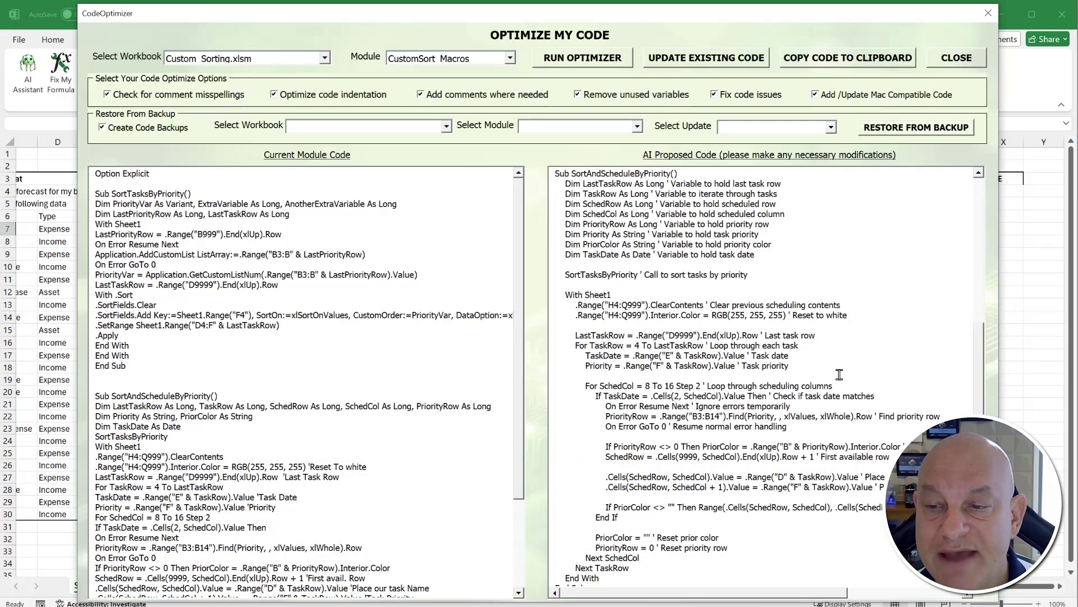
drag(981, 355, 984, 188)
drag(824, 212, 730, 201)
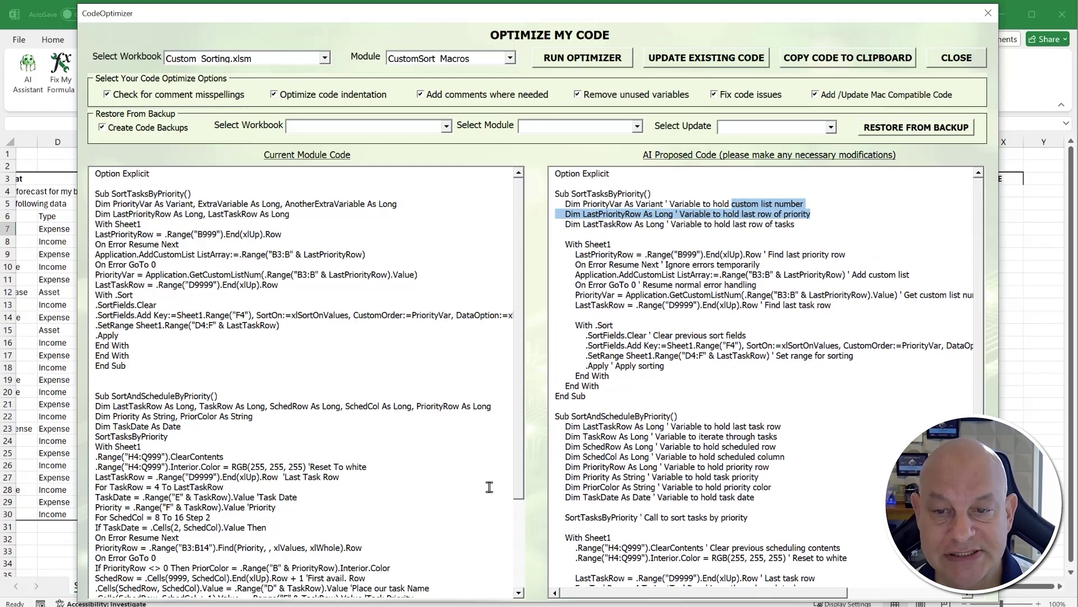
key(alt+F11)
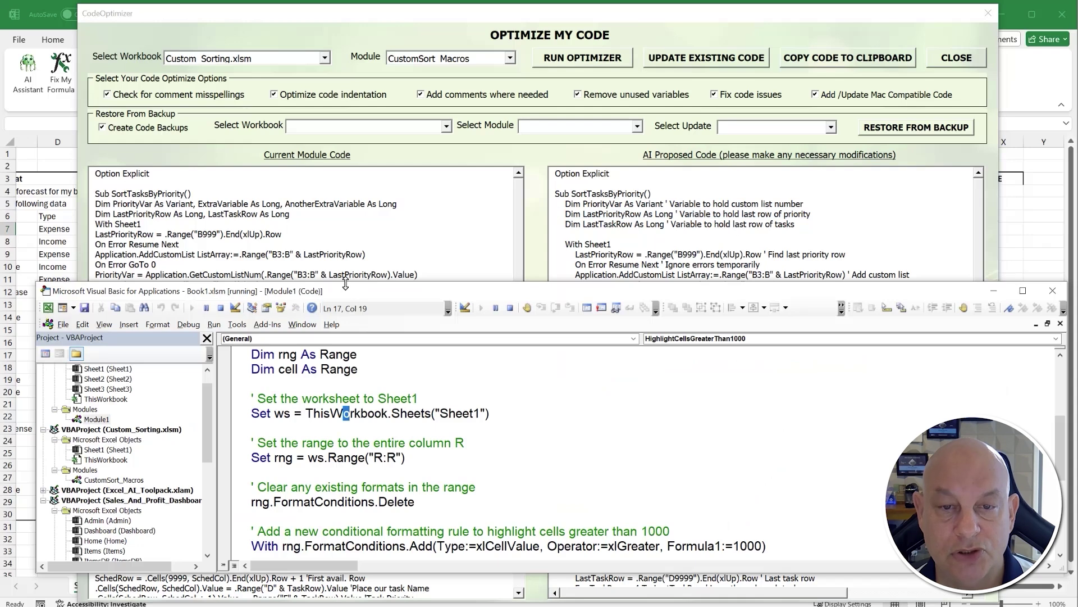
Enlarge the VBA editor and open CustomSort_Macros' original code
drag(346, 283, 346, 78)
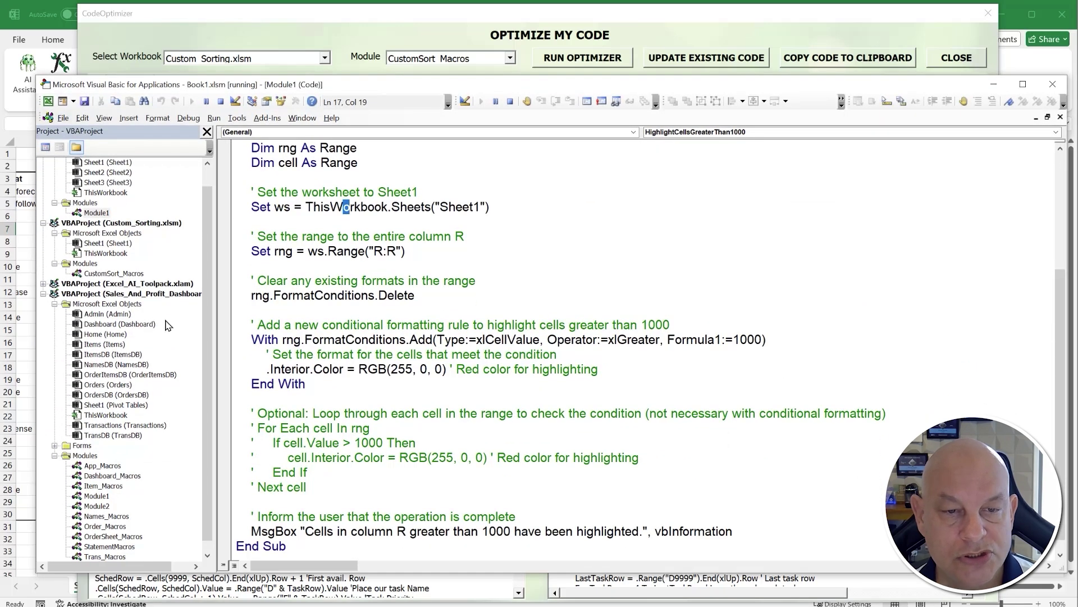
click(44, 293)
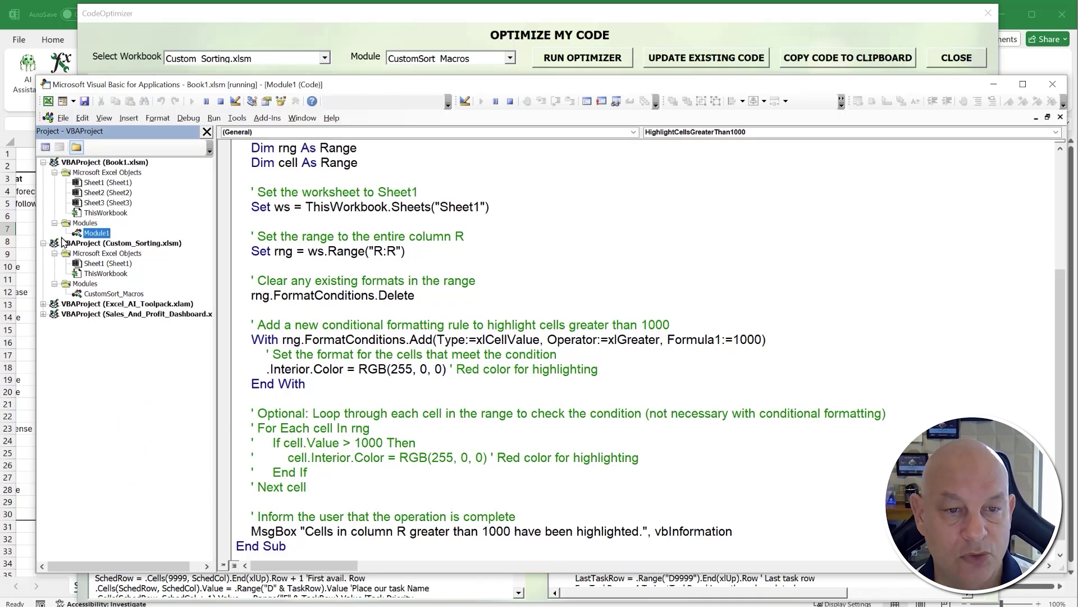
double_click(93, 293)
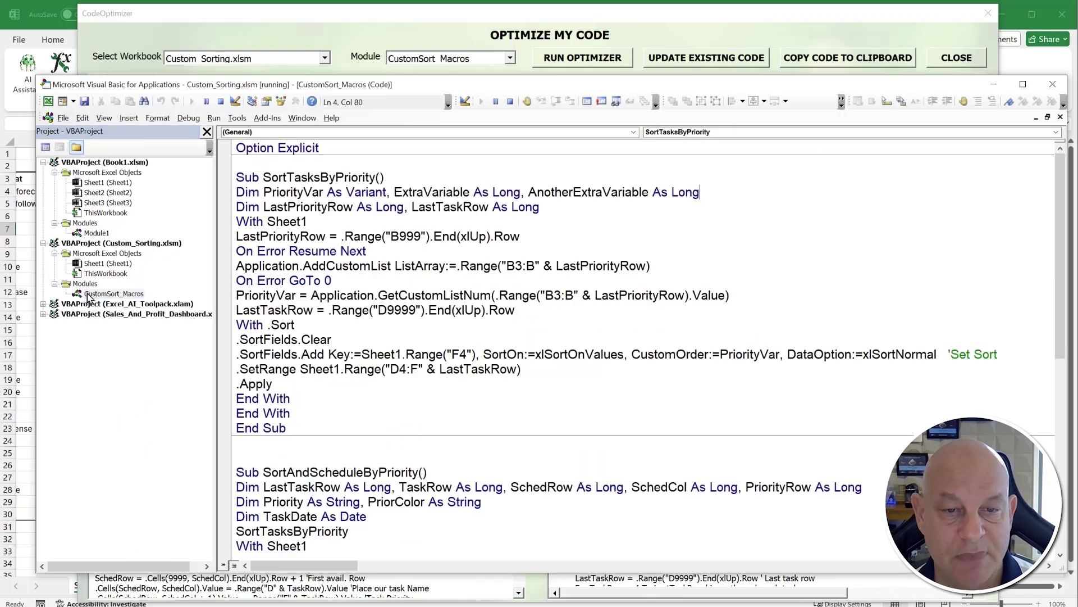
Review the SortTasksByPriority code, then bring the Code Optimizer form back
drag(236, 237, 301, 384)
scroll(304, 385, down, 8)
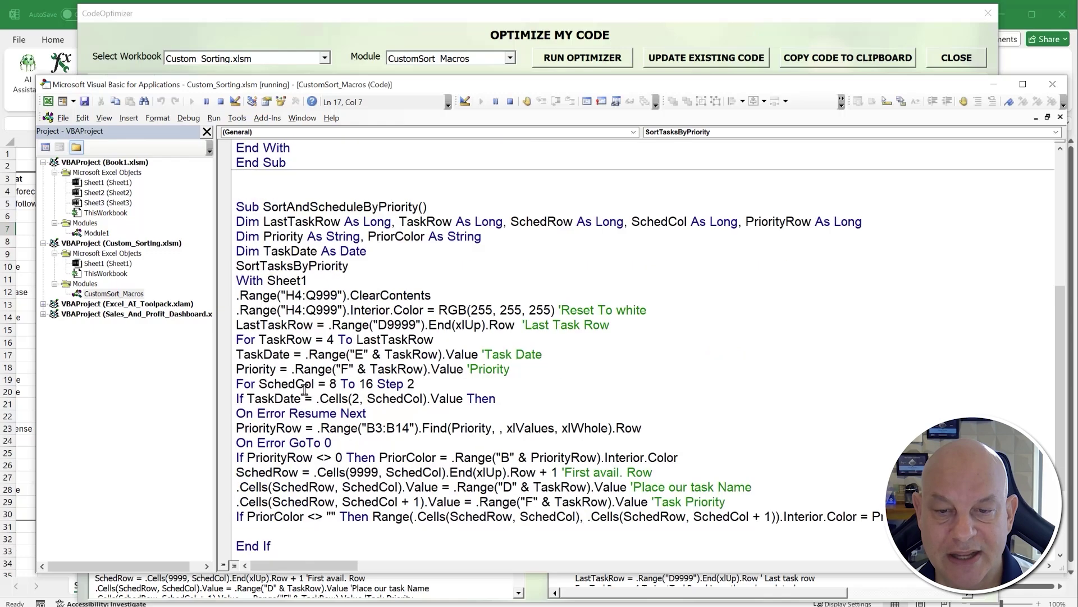
scroll(302, 387, up, 12)
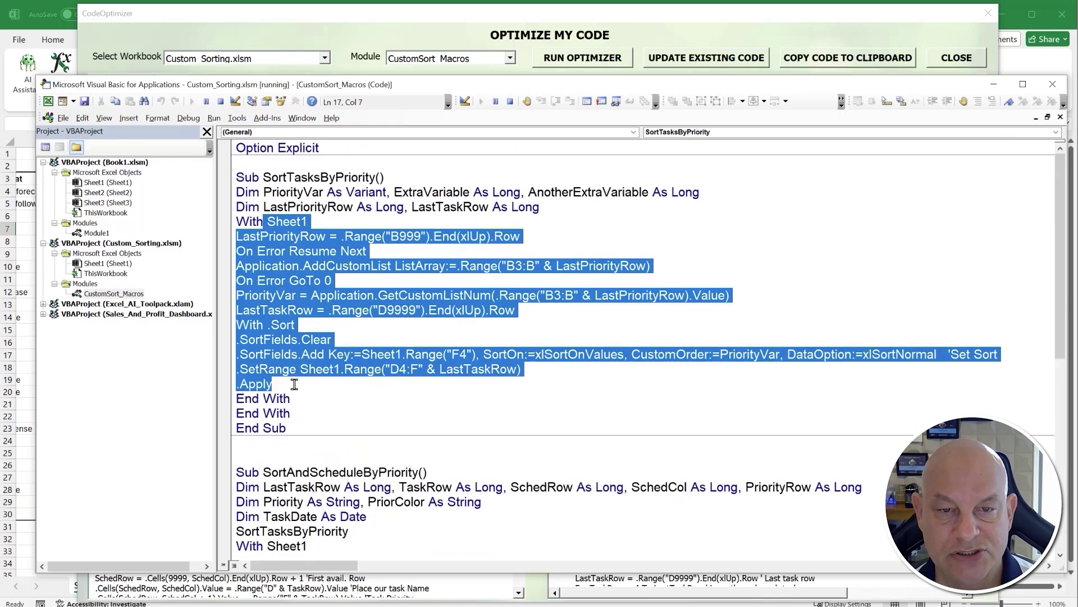
click(288, 310)
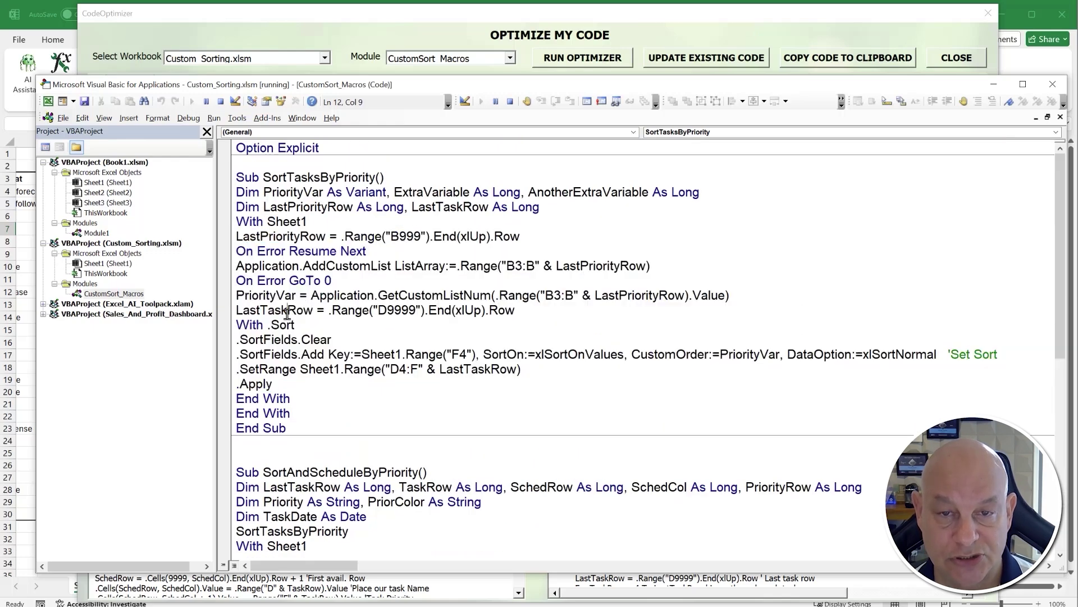
click(647, 41)
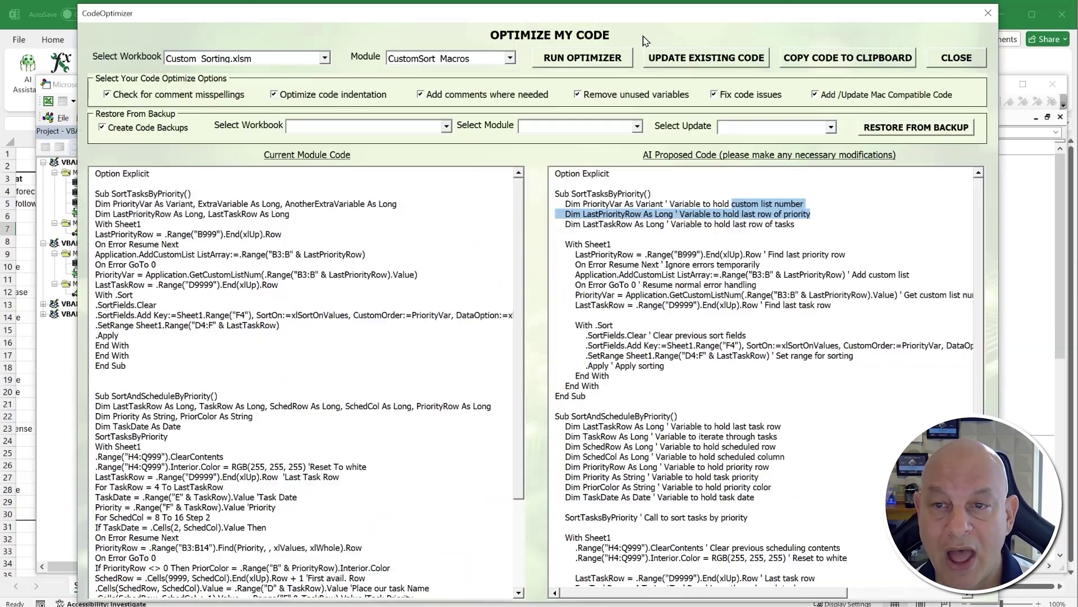
Replace CustomSort_Macros' code with the optimized version, confirming the update
click(683, 59)
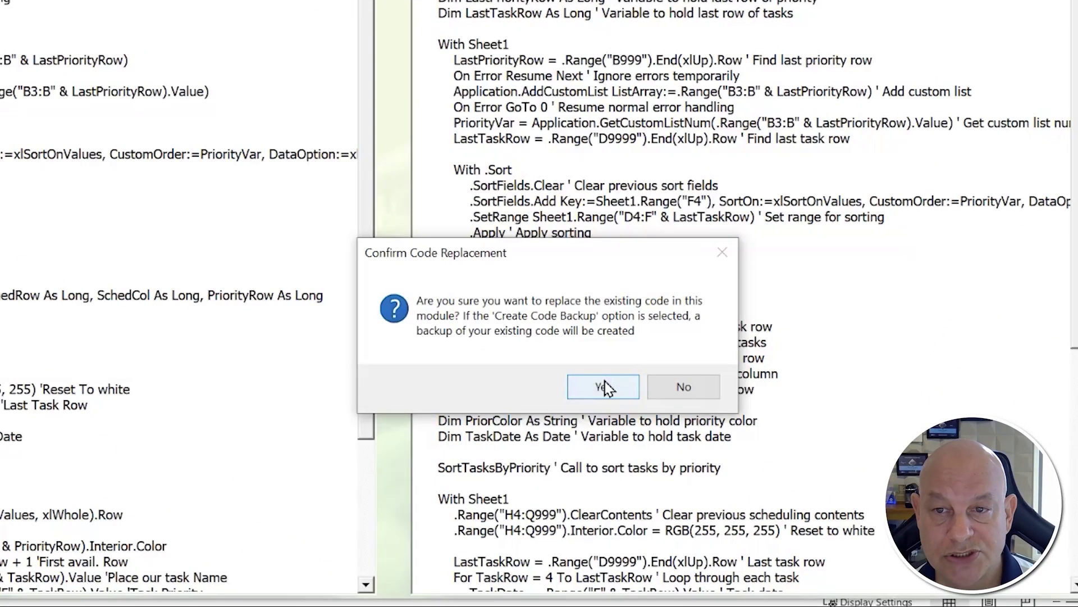
click(604, 387)
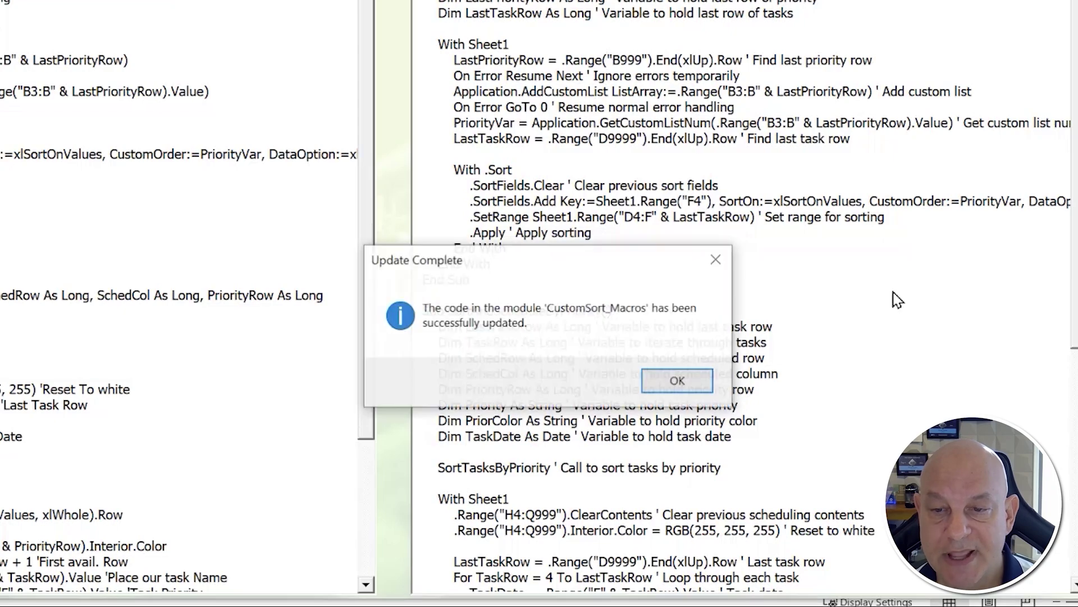
click(665, 383)
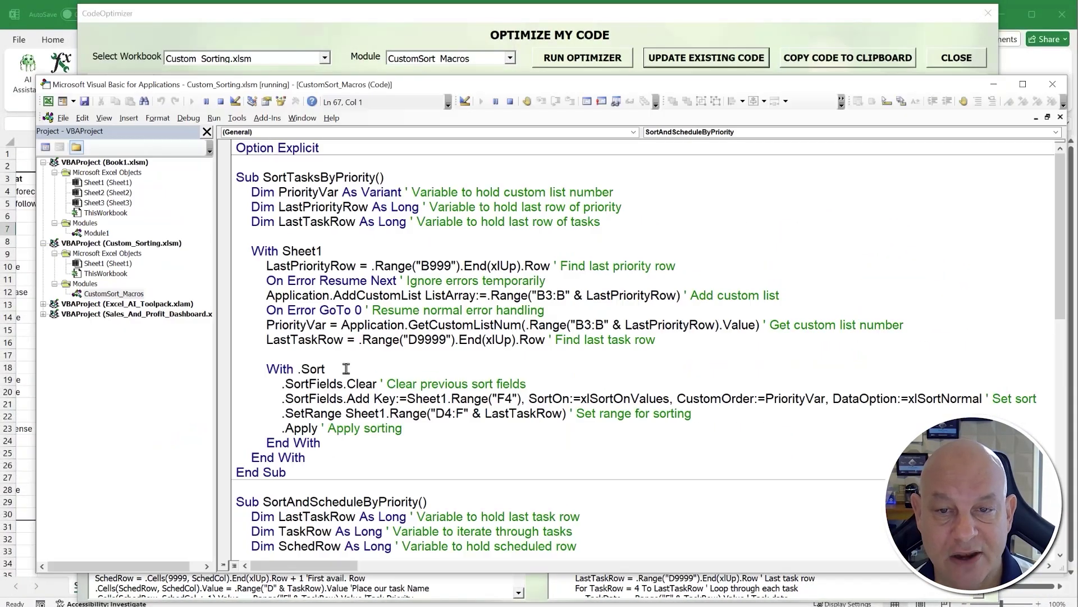
Review the new Dim declarations and LastPriorityRow code, then return to the Code Optimizer
drag(1062, 216, 1062, 217)
drag(644, 219, 254, 193)
click(411, 254)
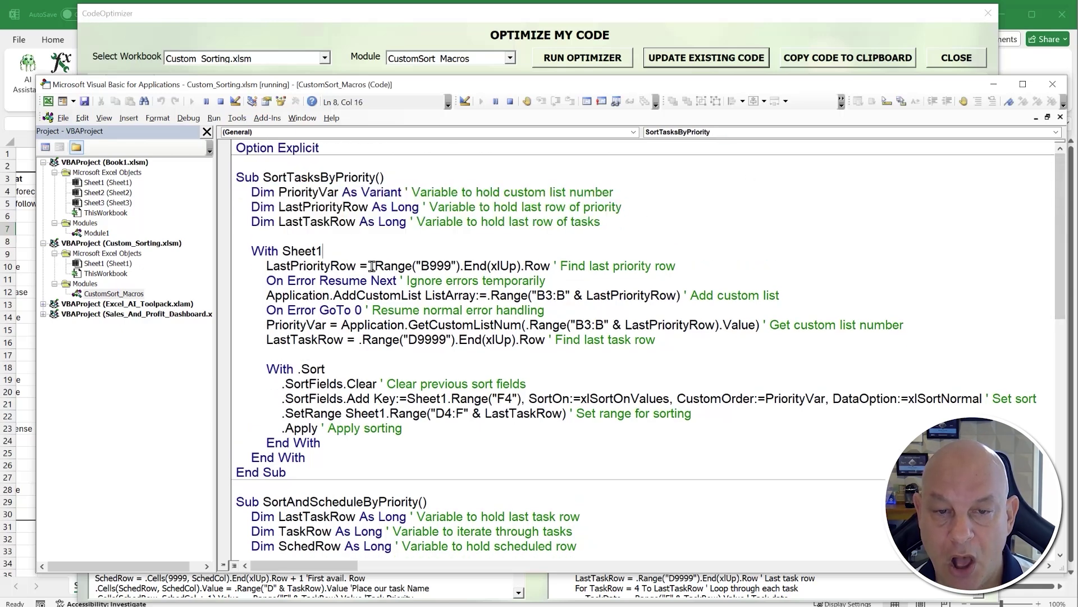
drag(277, 266, 319, 337)
click(378, 358)
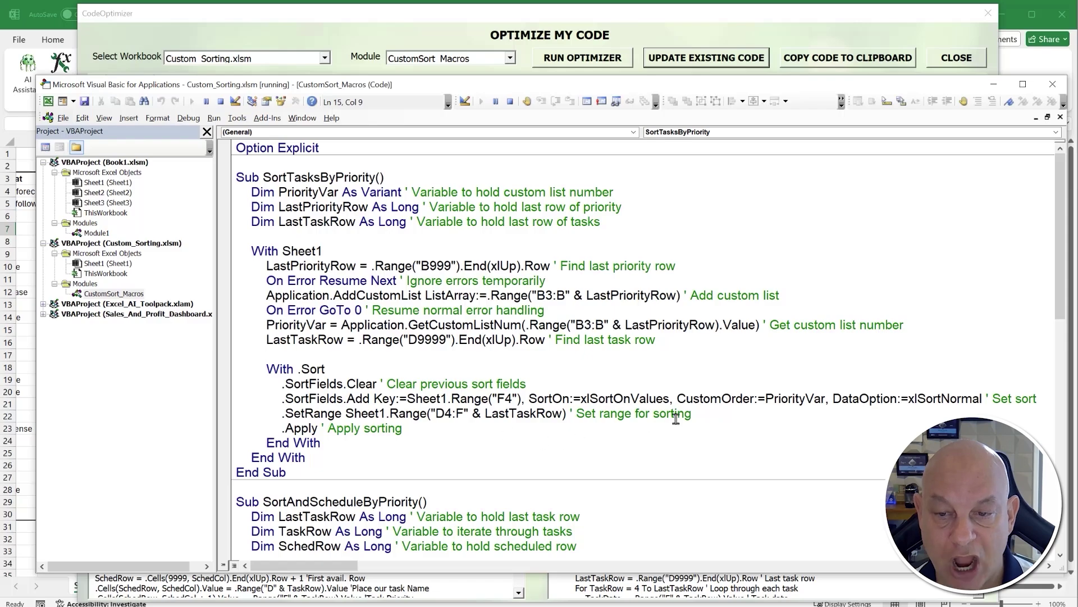
drag(668, 419, 609, 417)
scroll(482, 414, down, 11)
scroll(482, 414, up, 11)
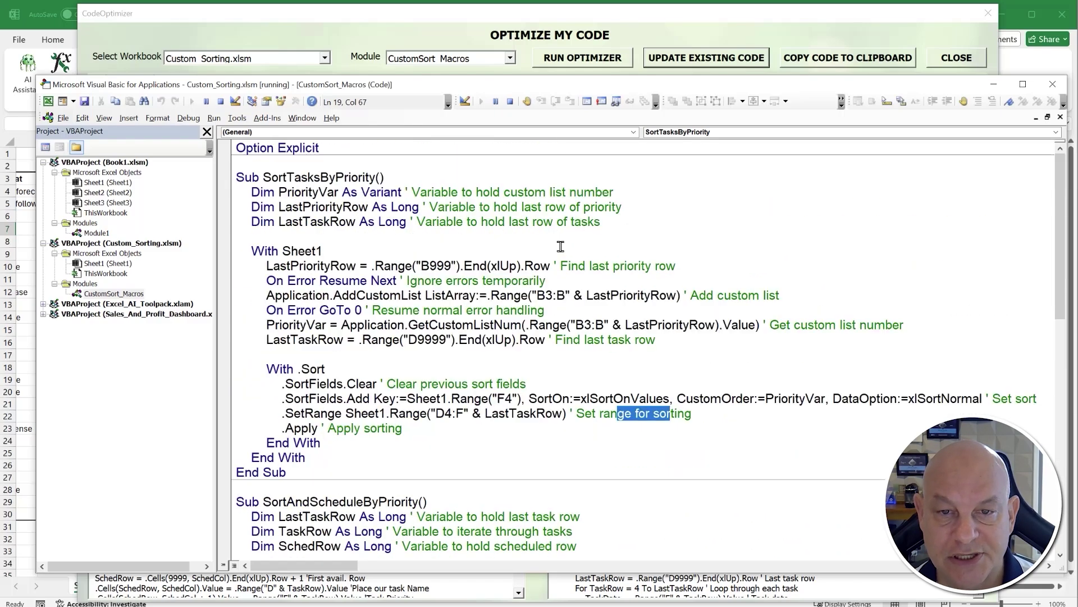
click(704, 54)
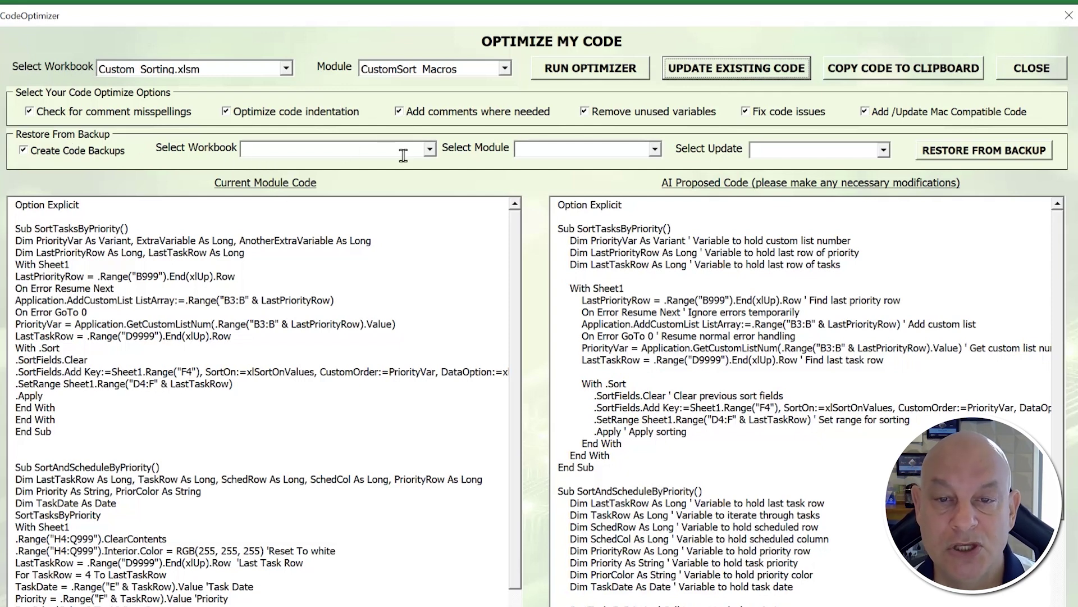
Pick Custom_Sorting.xlsm, CustomSort_Macros and the 3/14/2025 3:42:18 PM backup to restore
click(428, 149)
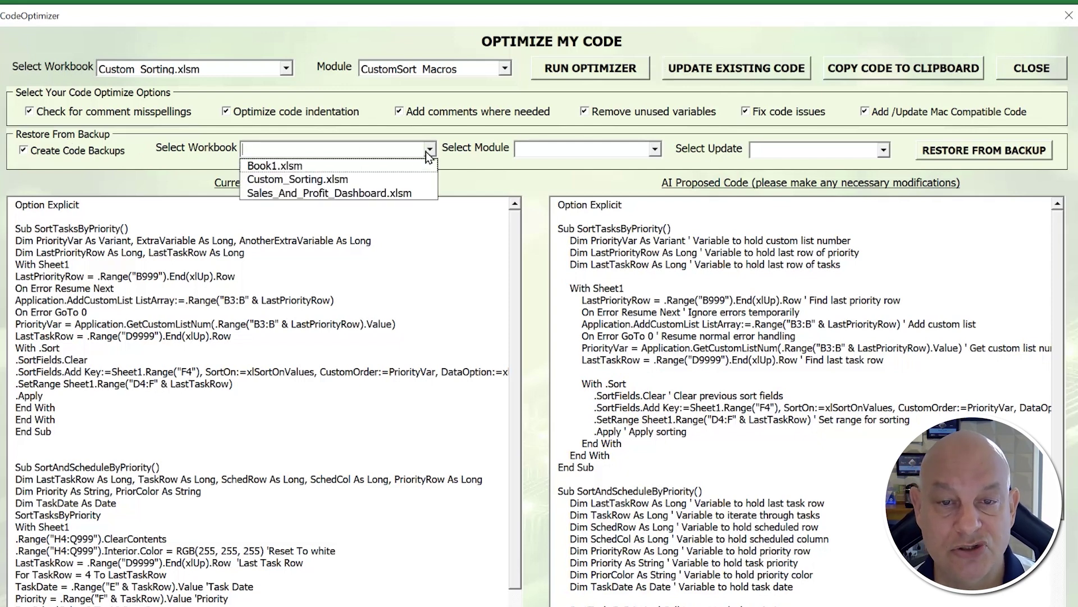
click(369, 179)
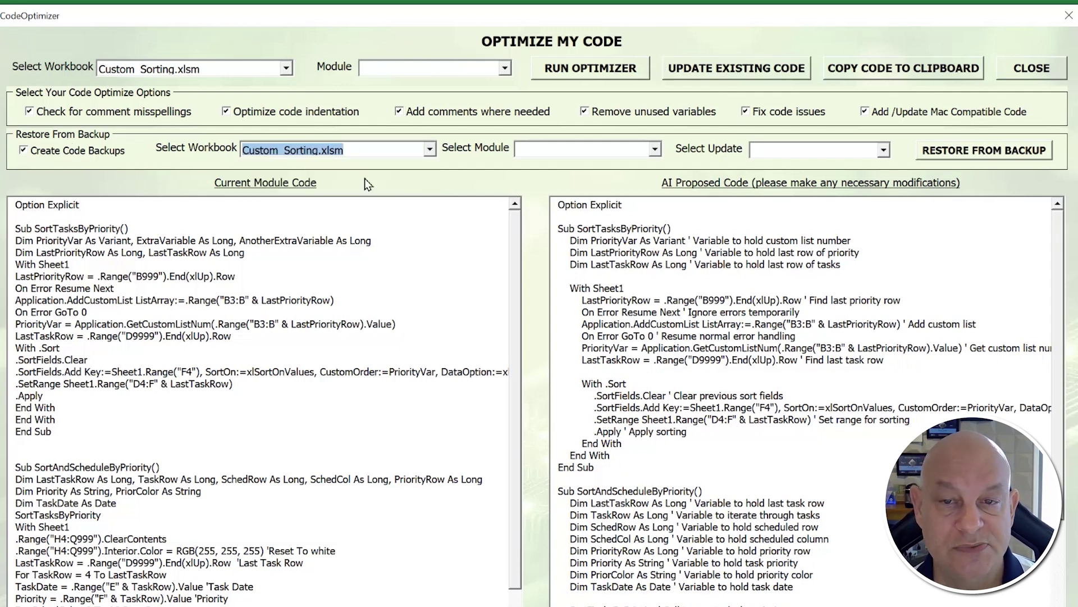
click(654, 150)
click(623, 167)
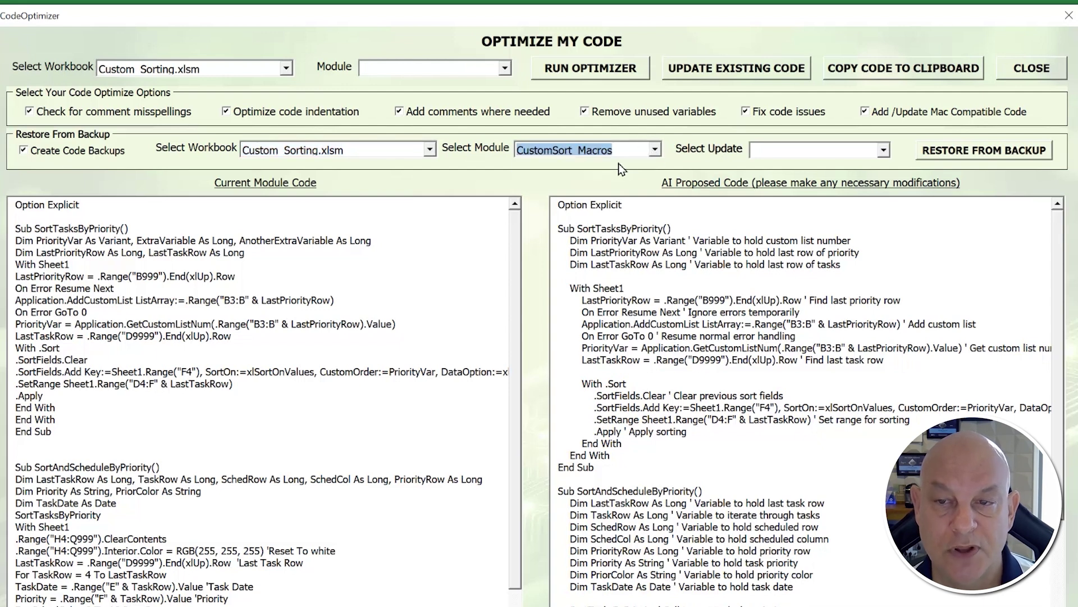
click(883, 150)
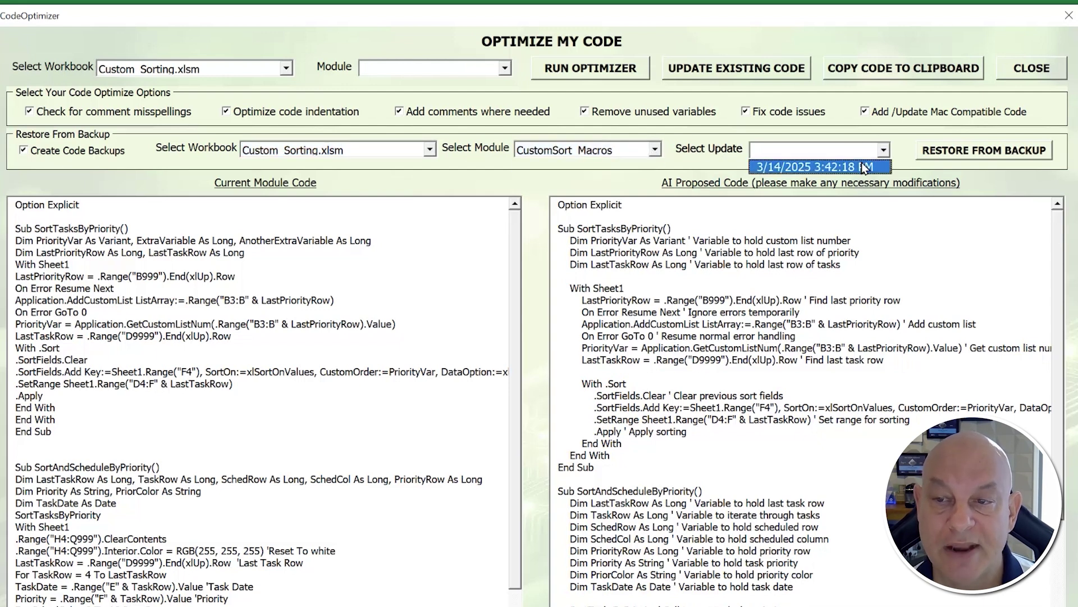
click(815, 167)
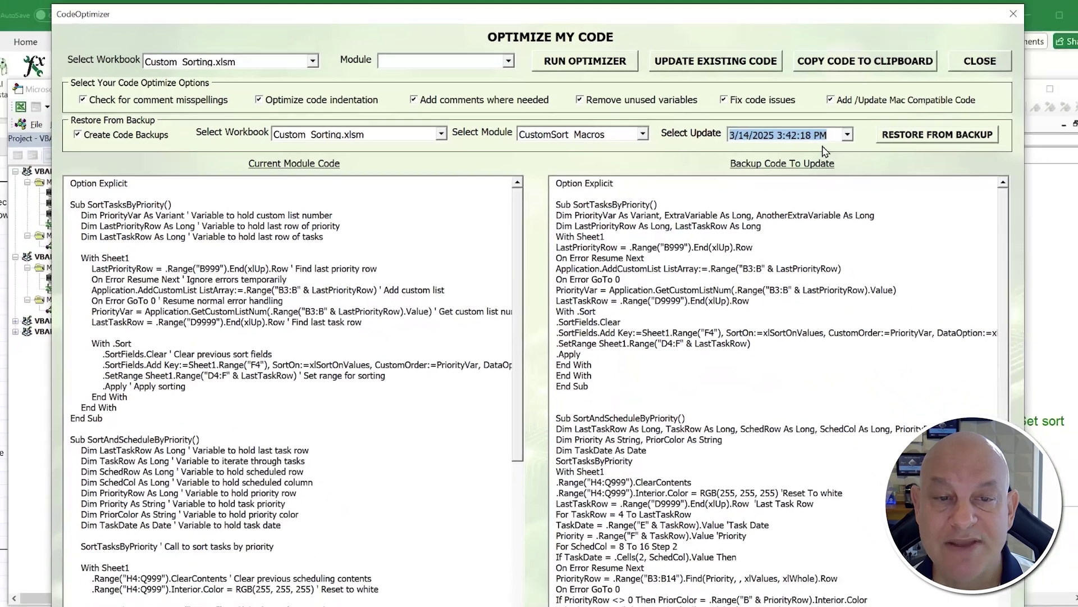
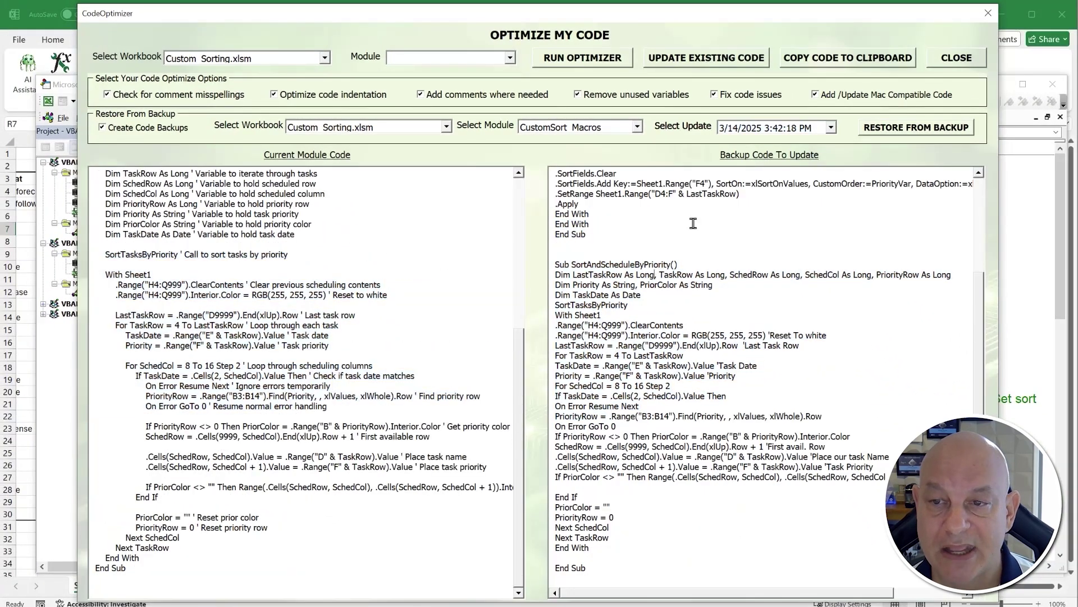
Restore the CustomSort_Macros code from its 3/14/2025 backup in CodeOptimizer and confirm it
click(899, 128)
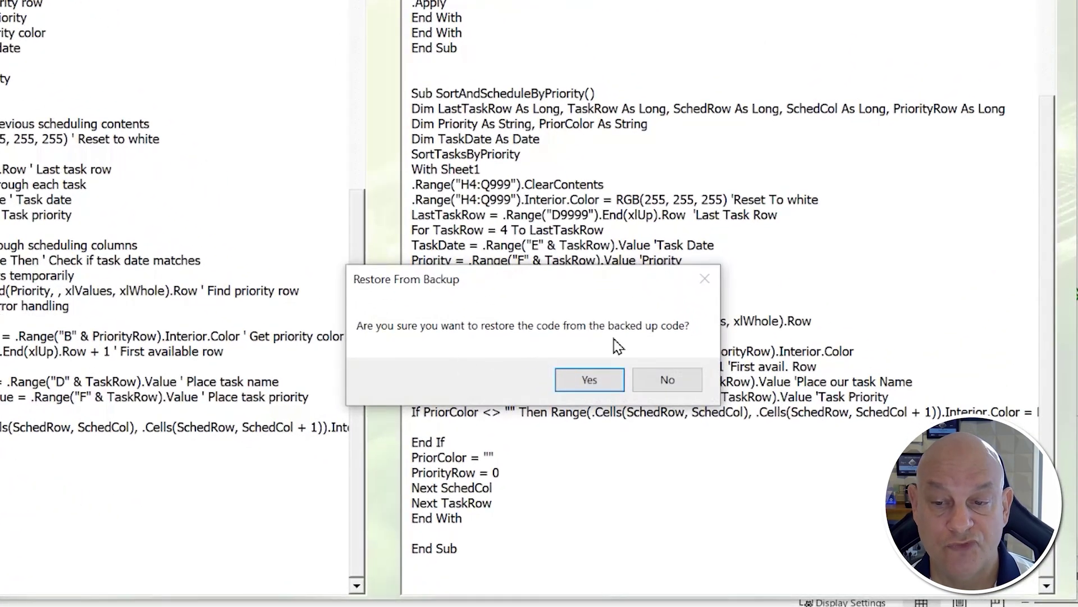
click(602, 380)
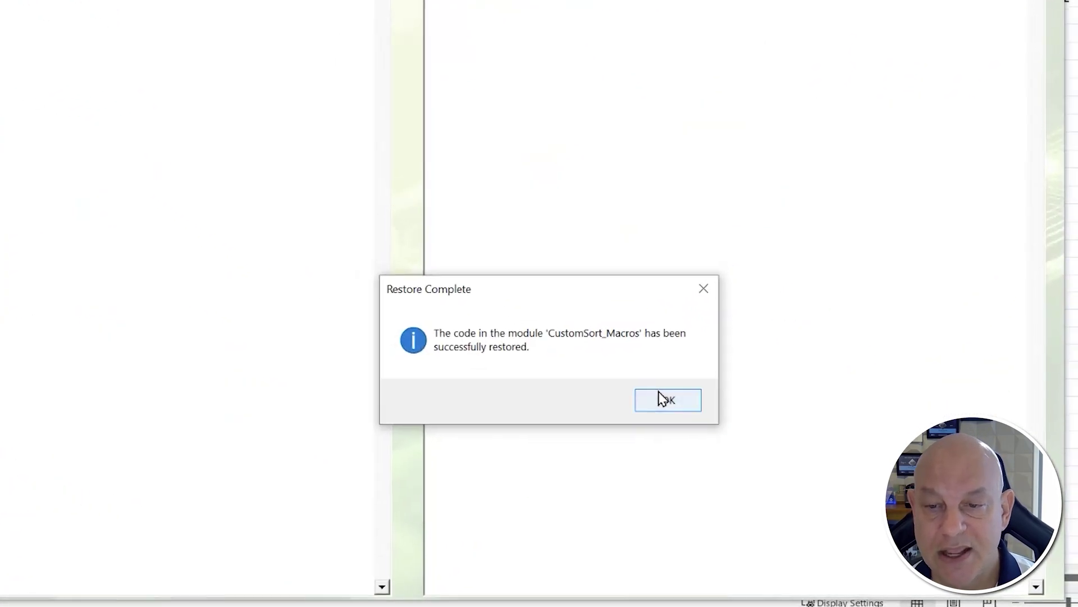
click(658, 385)
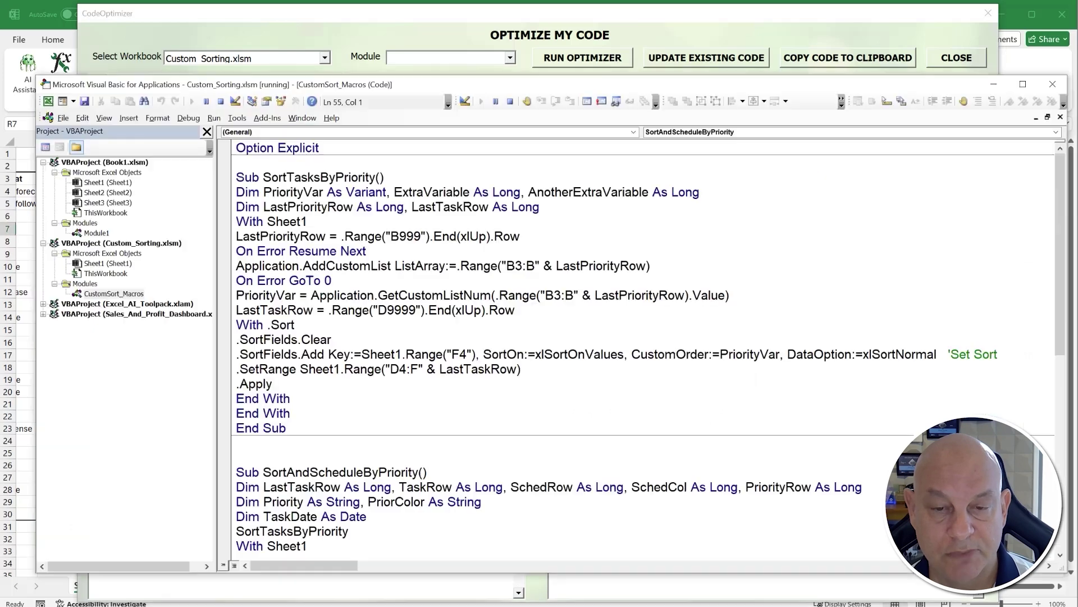
Inspect the restored procedures and declarations in the VBA editor, then go back to CodeOptimizer
drag(248, 192, 295, 384)
click(556, 208)
drag(701, 192, 414, 187)
scroll(344, 285, down, 9)
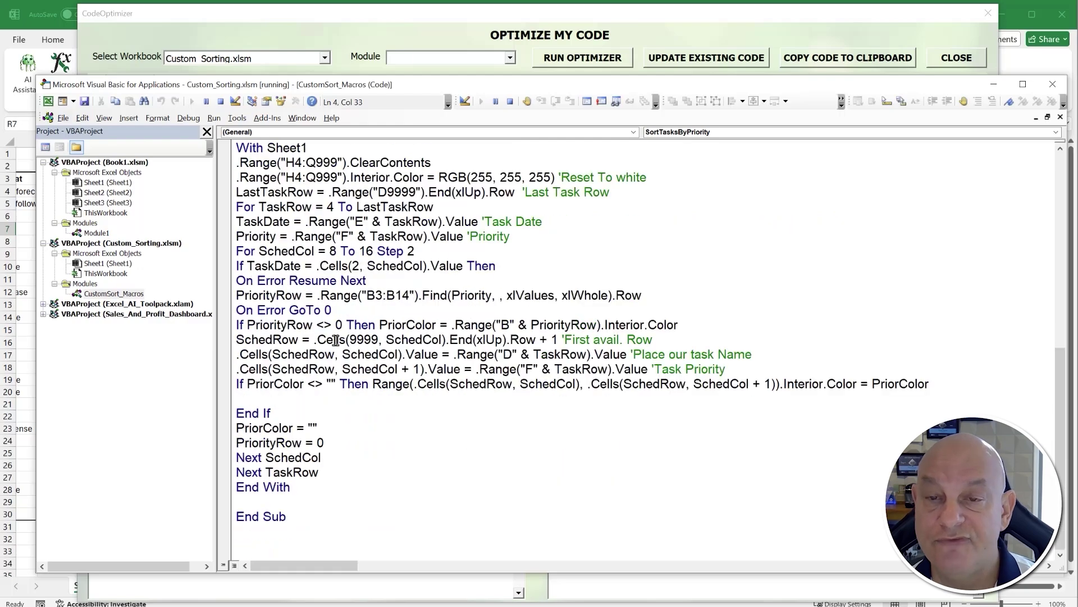
scroll(336, 340, up, 9)
click(650, 30)
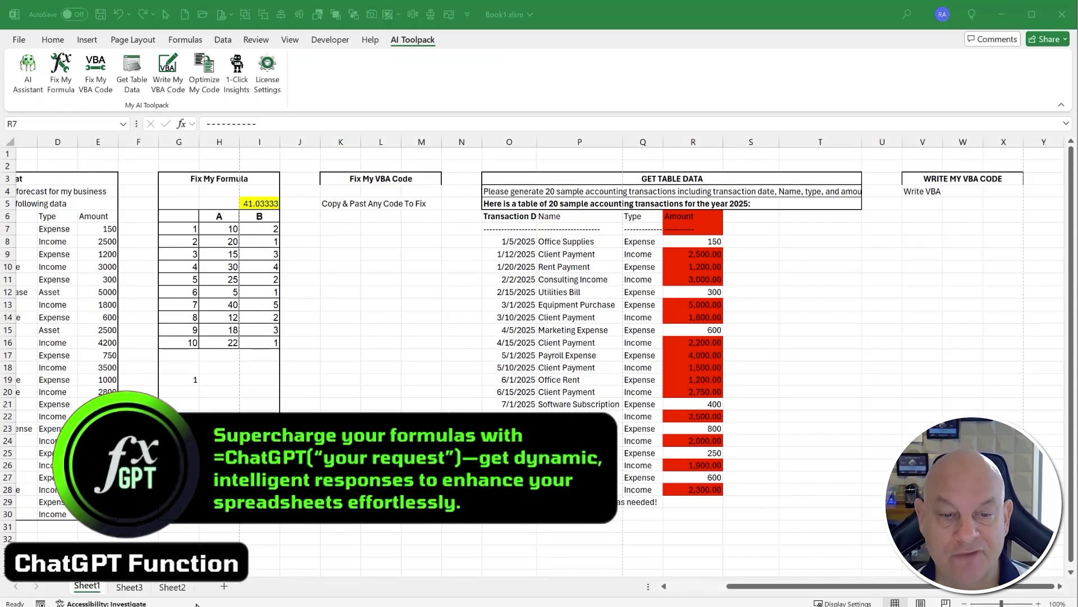
Go to Sheet2, highlight the Titanic reviews in G7:G16, and select cell I7
click(178, 589)
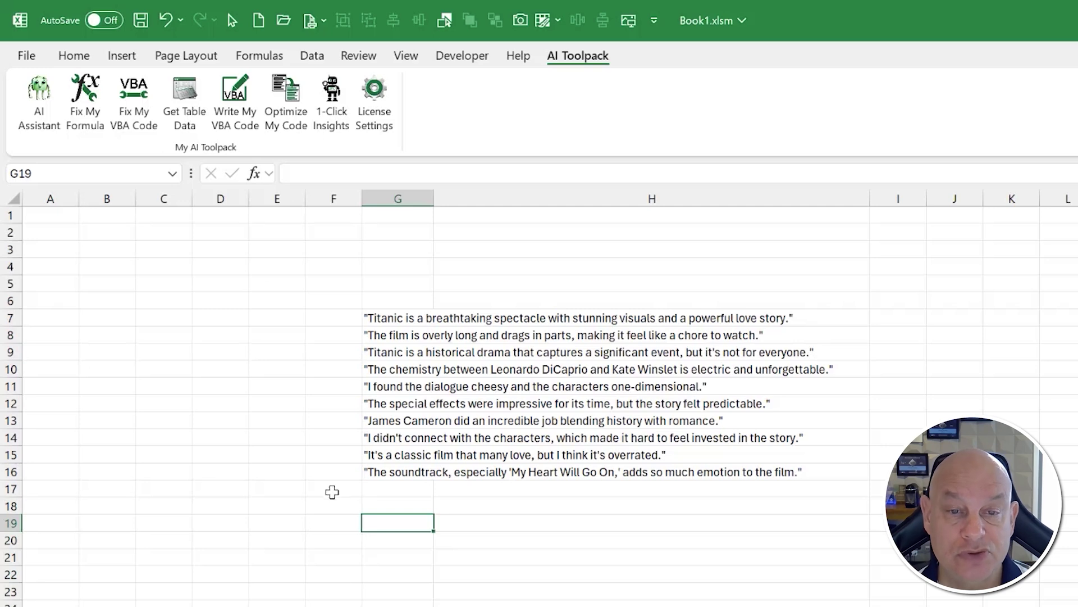
drag(389, 318, 409, 472)
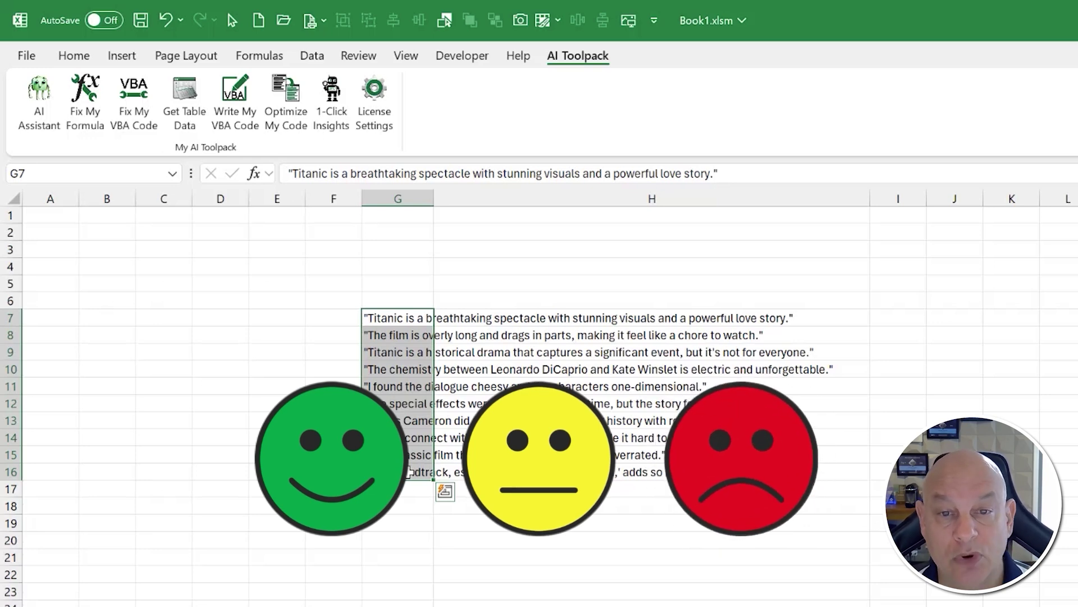
click(881, 323)
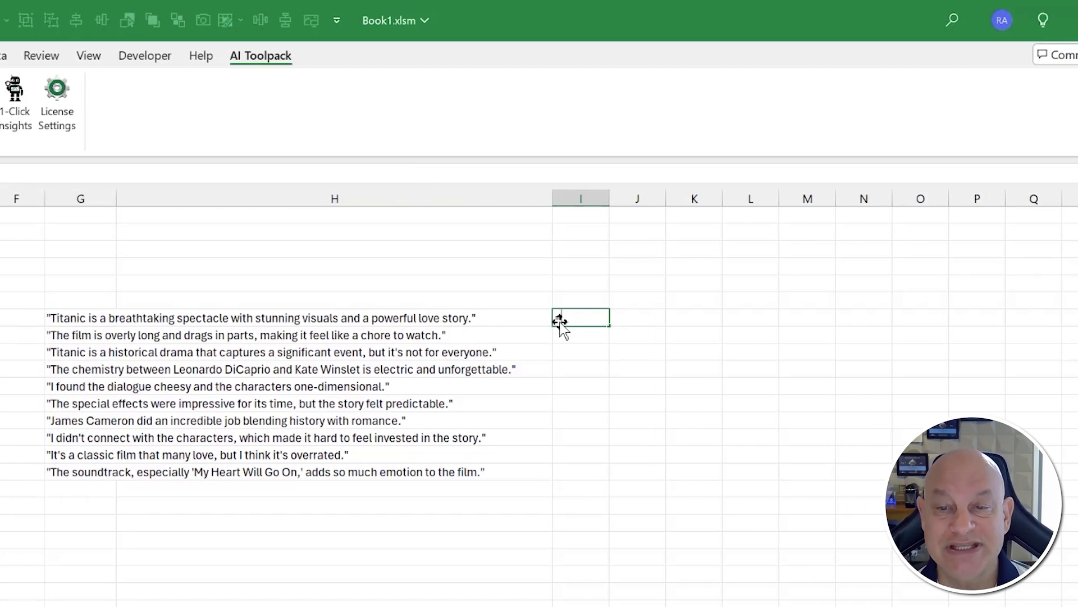
Enter the ChatGPT Positive/Neutral/Negative sentiment formula for G7 in I7 and fill it to I16
text(=Chat)
key(Tab)
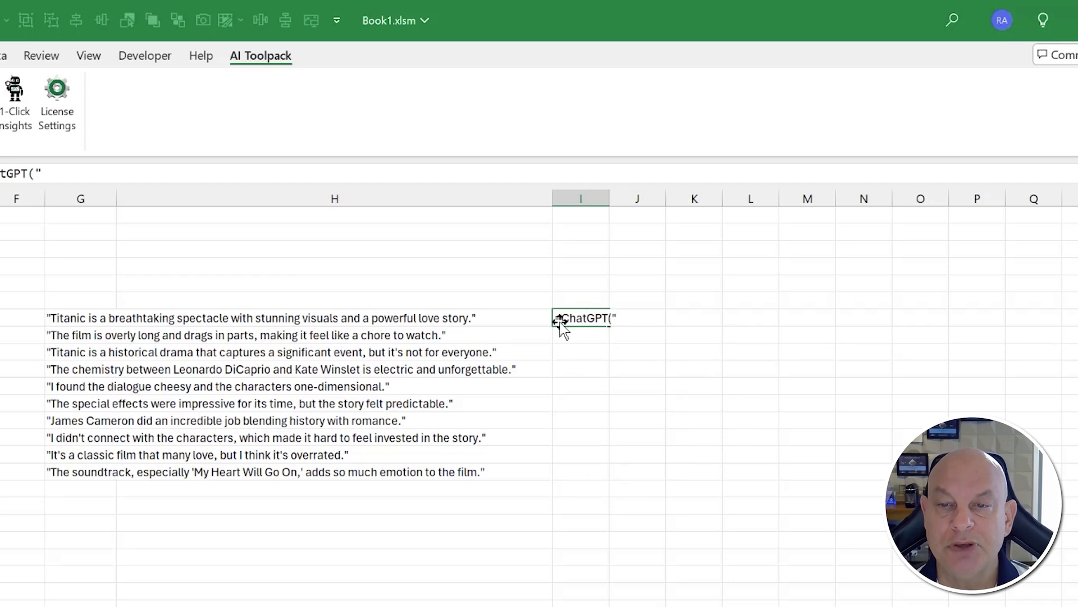
text("Please return )
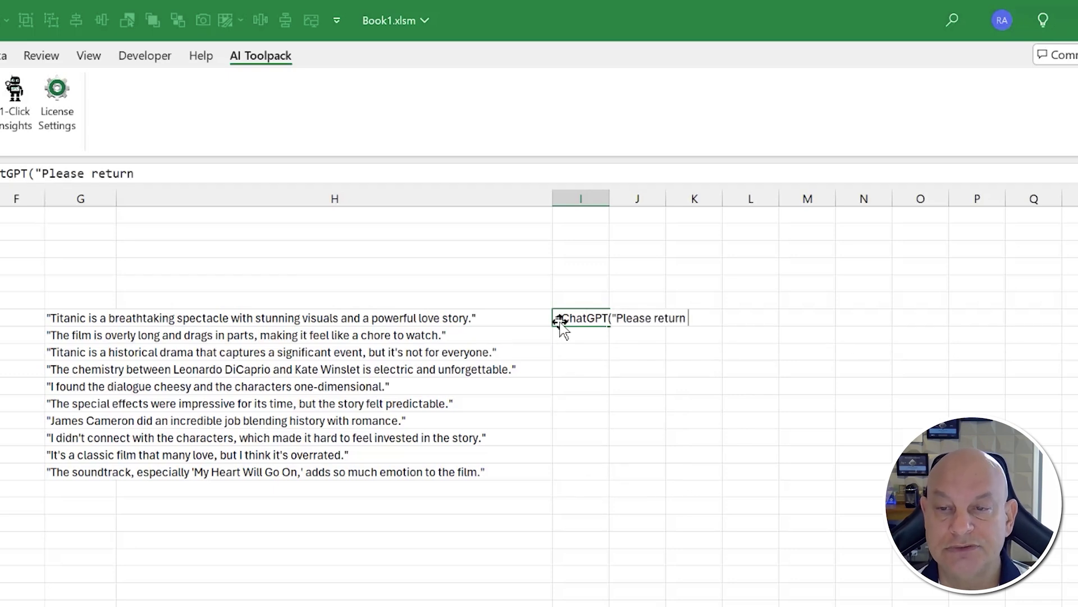
text(either 'Positive',)
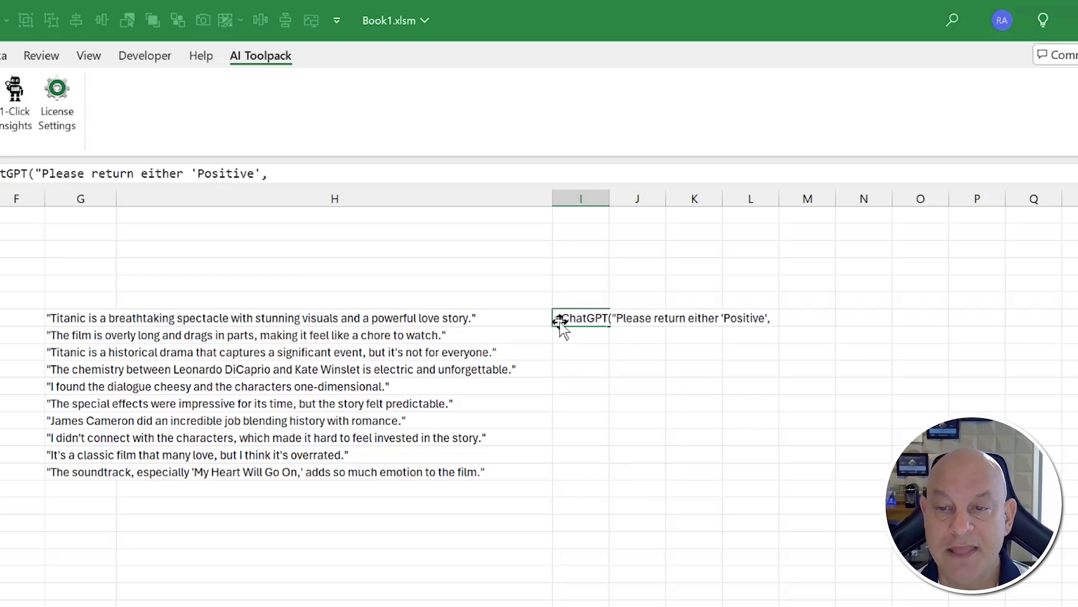
text( 'Neutral', or ')
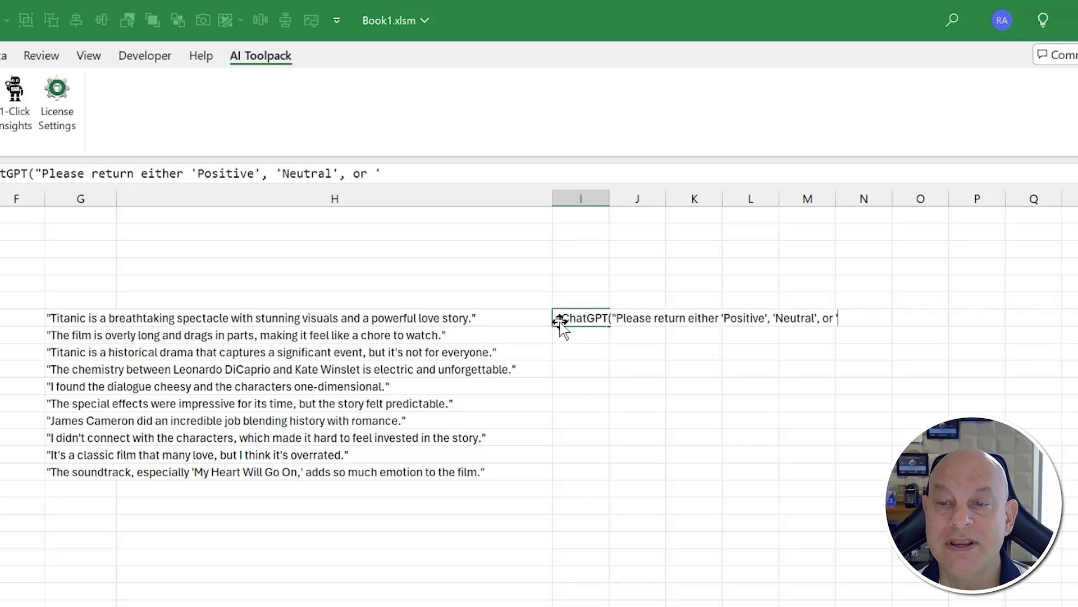
text(Negative' for the fol)
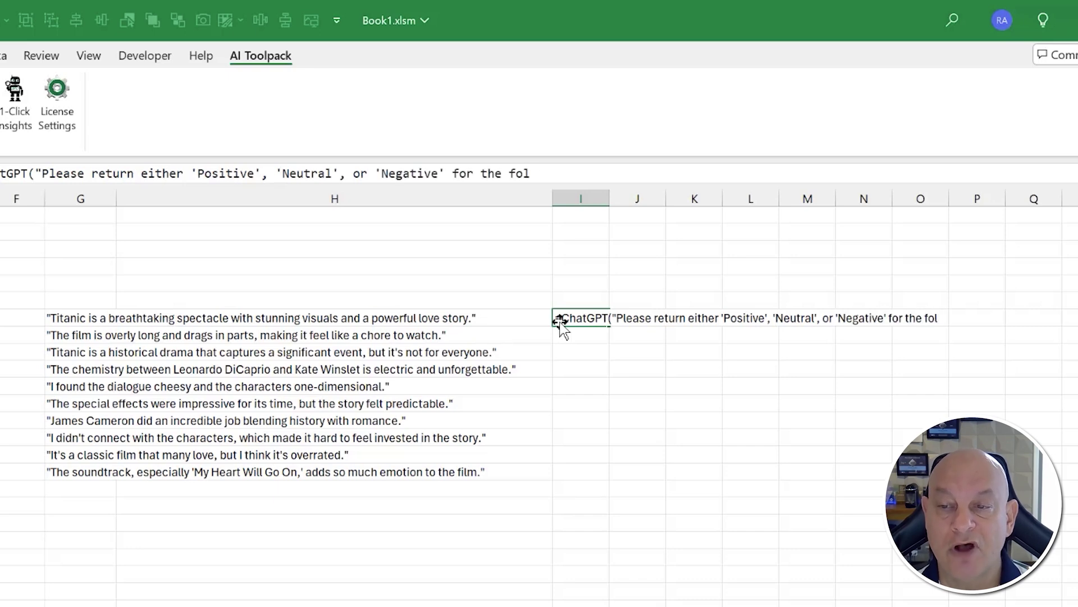
text(lowing review)
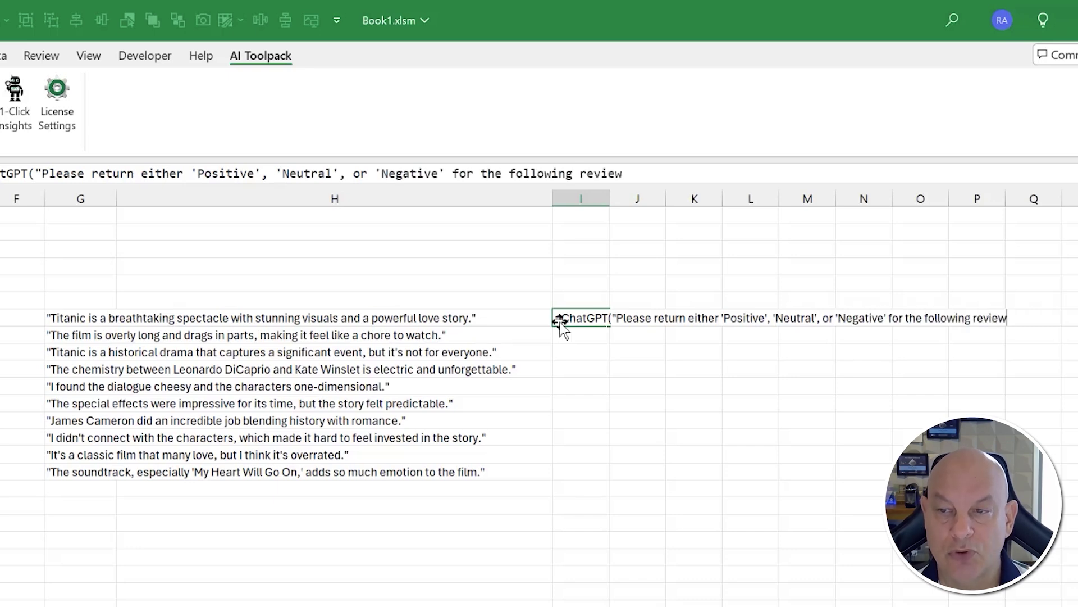
text( "&)
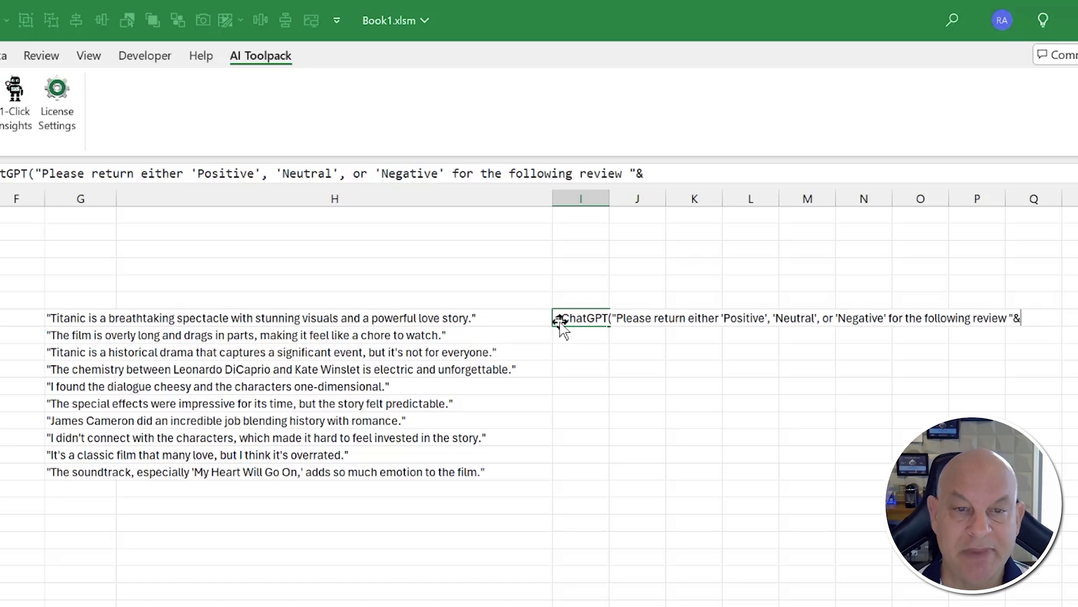
click(90, 318)
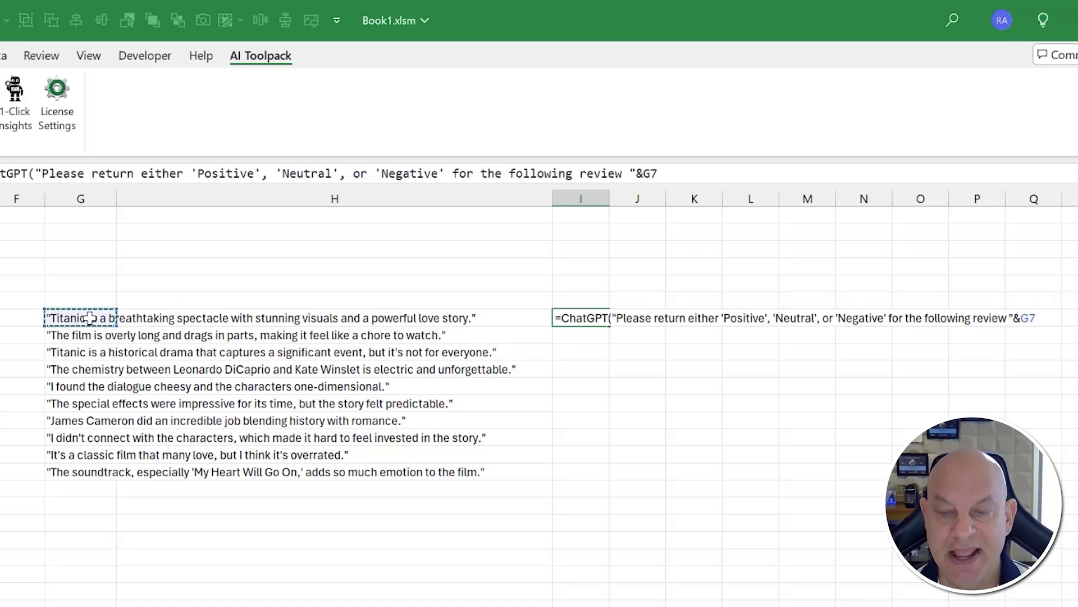
text())
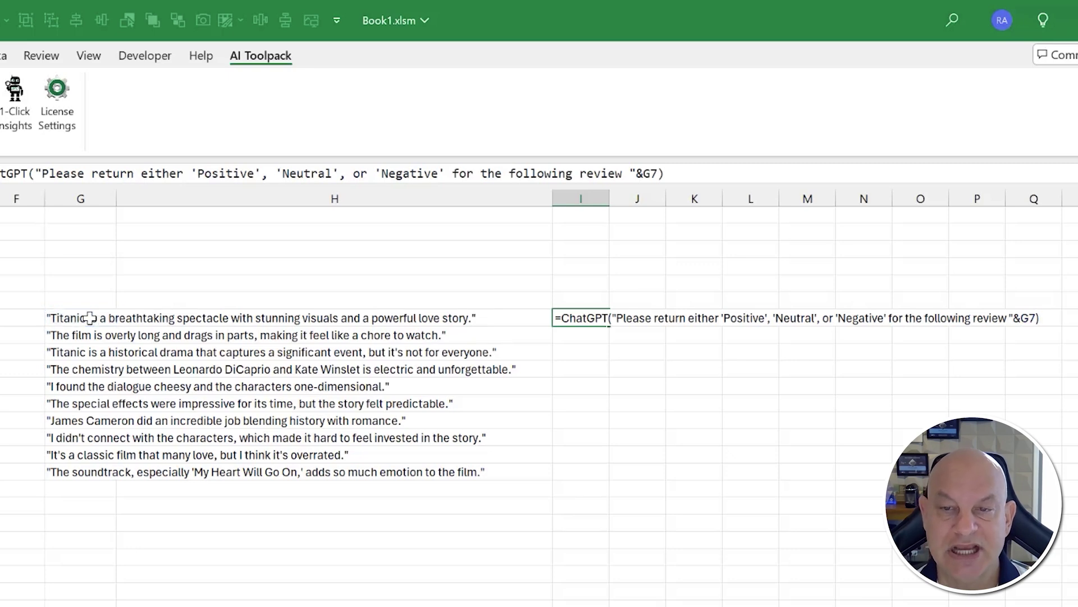
key(Return)
key(Up)
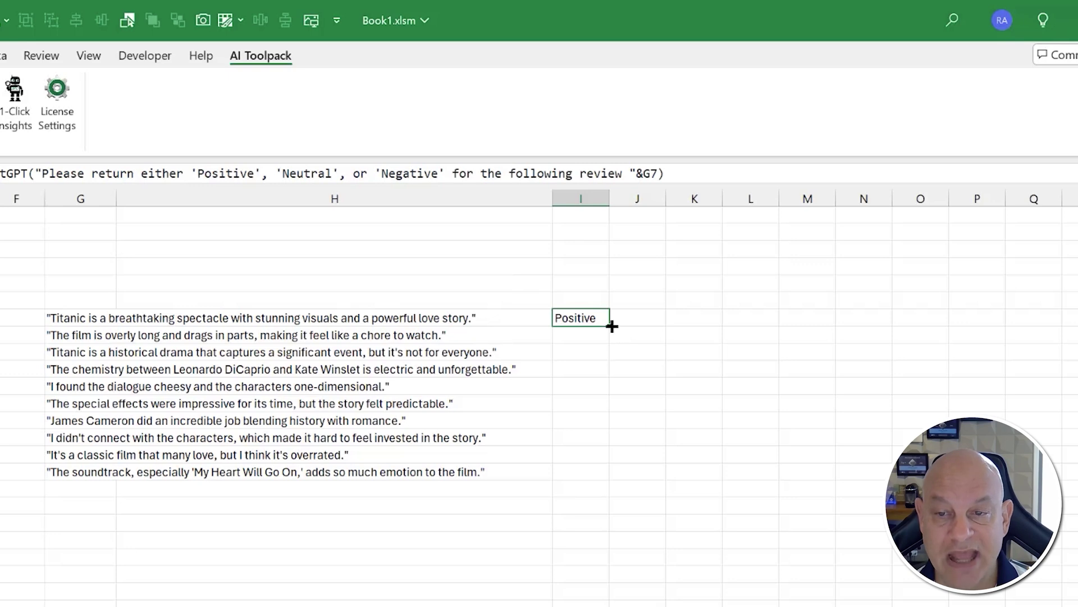
drag(612, 326, 616, 481)
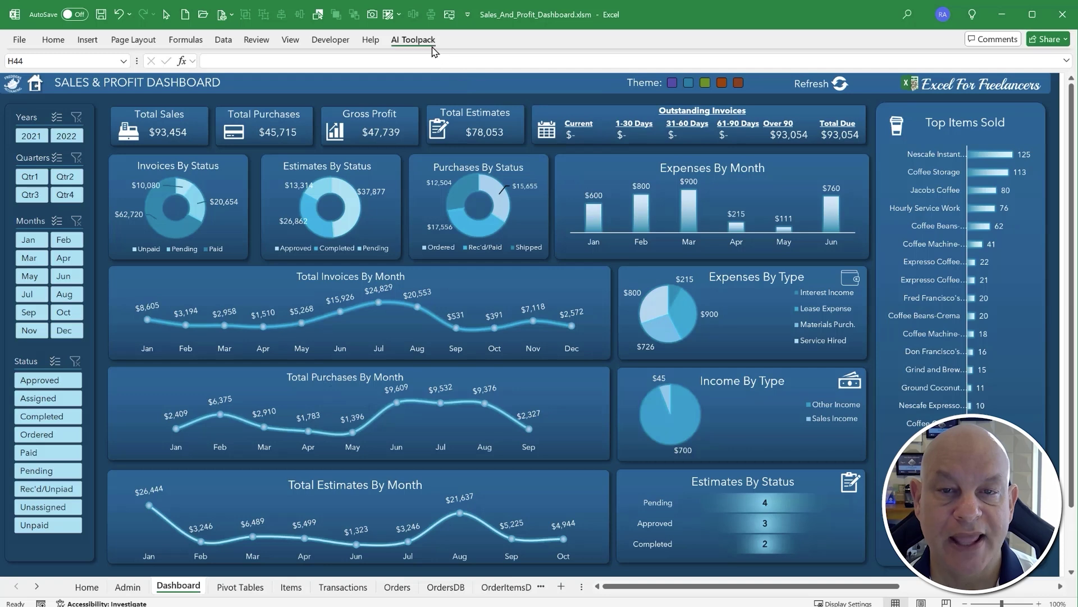
Run 1-Click Insights on the Sales & Profit dashboard and review the summary's paragraphs
click(416, 41)
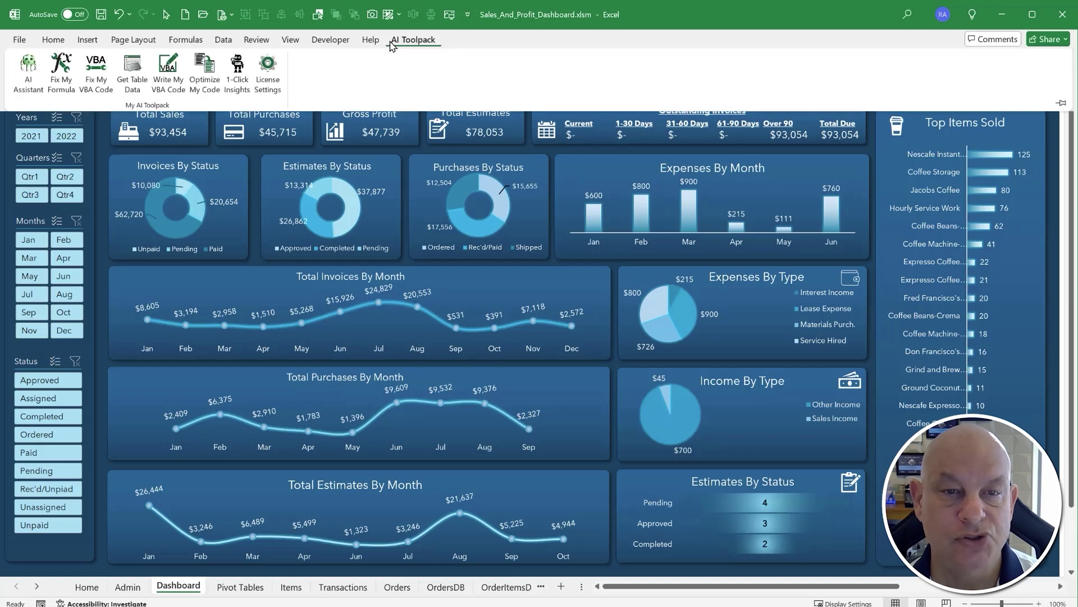
click(237, 70)
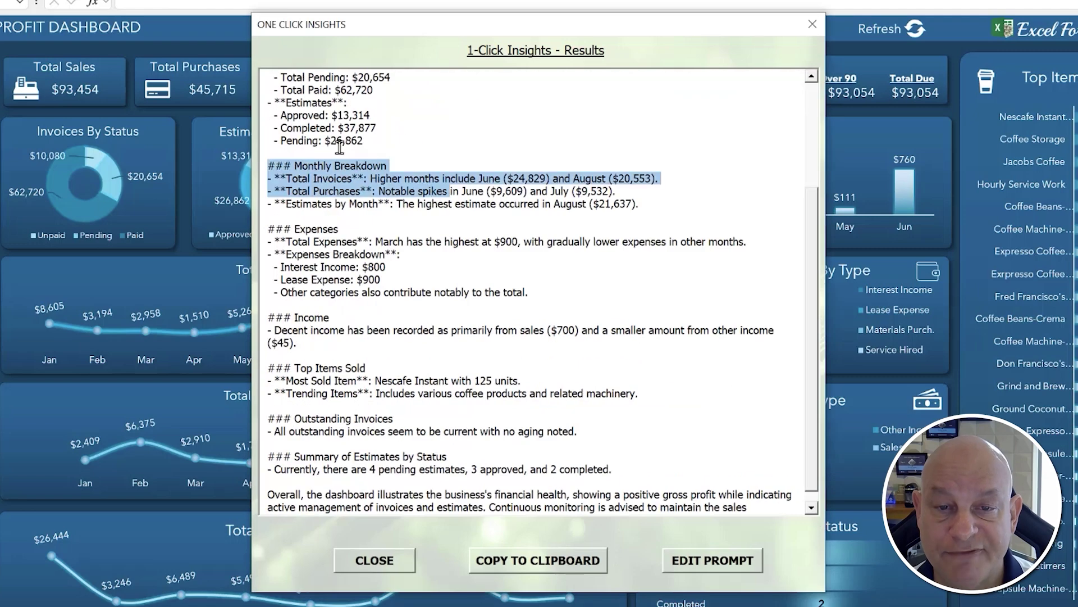
scroll(799, 222, up, 5)
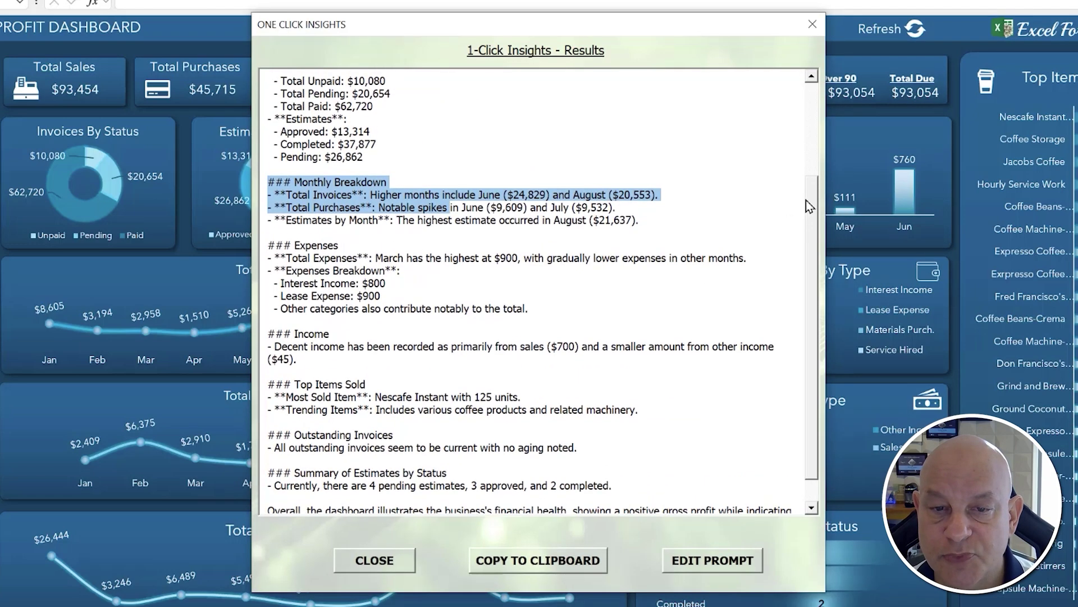
scroll(801, 264, down, 5)
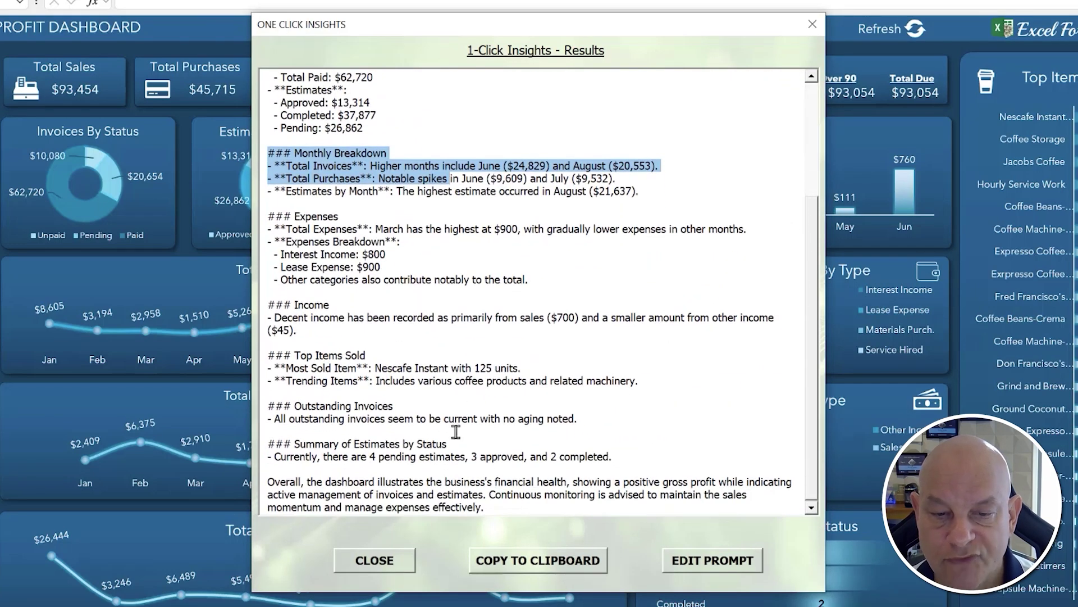
drag(364, 494, 483, 507)
drag(611, 457, 326, 458)
click(540, 421)
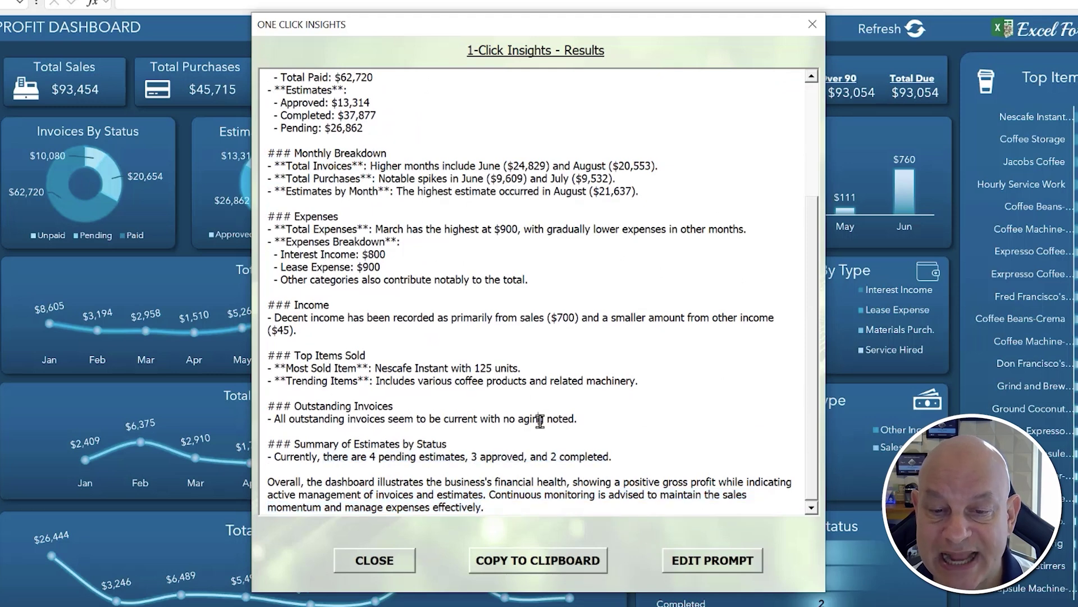
drag(810, 413, 802, 253)
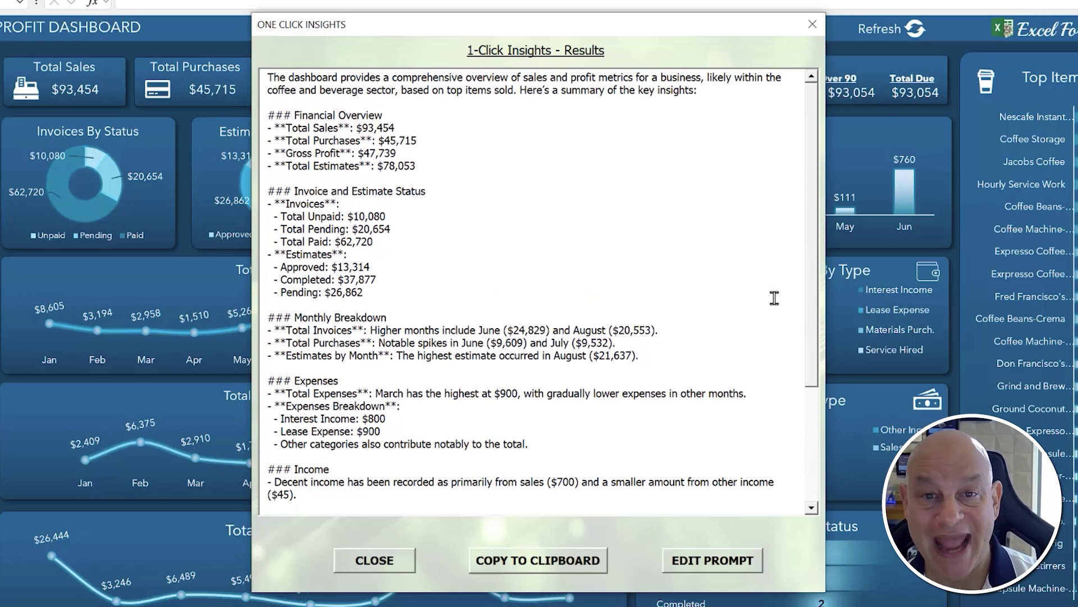
click(741, 560)
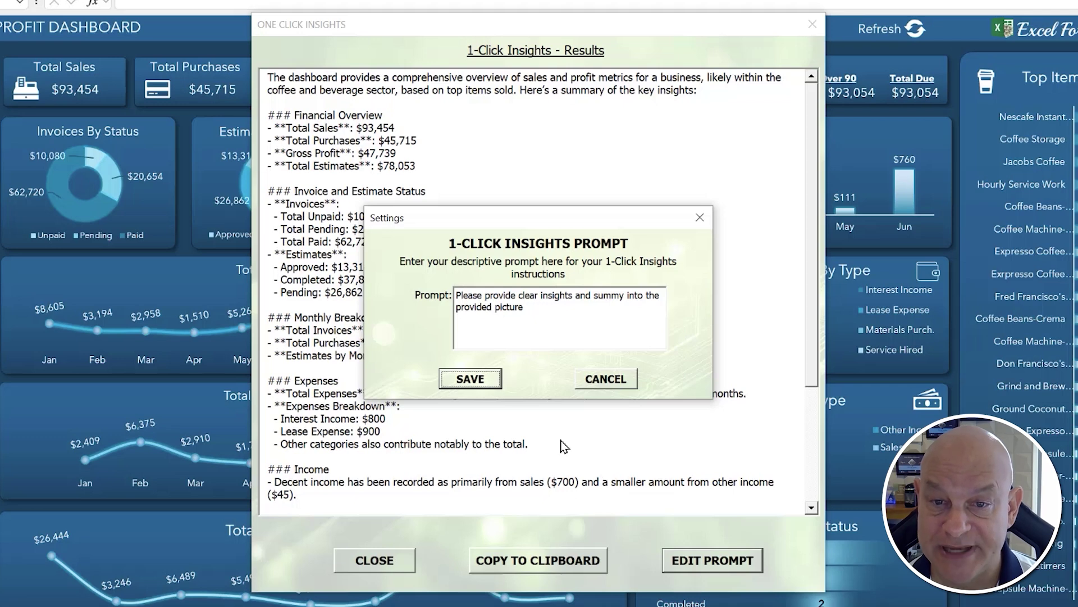
Look over the insights prompt text and cancel without editing it
drag(559, 328, 454, 294)
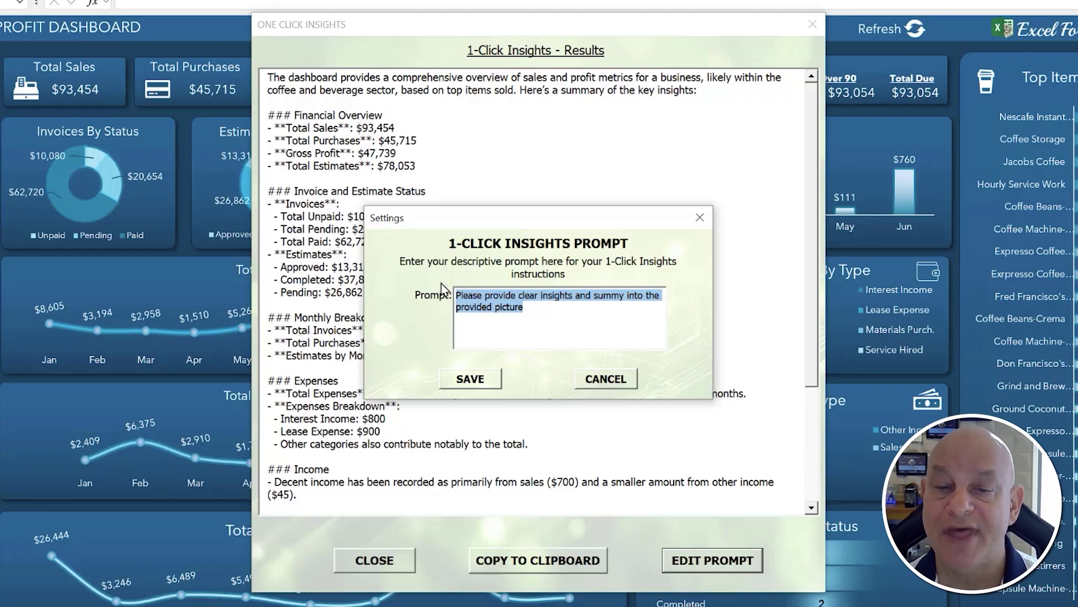
click(606, 379)
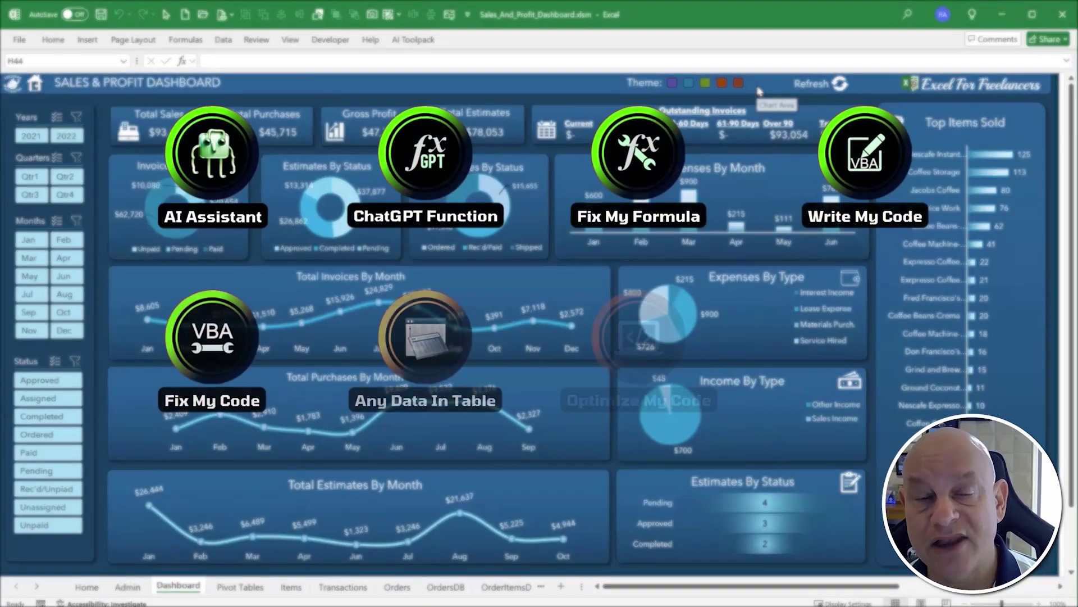
Pin the AI Toolpack ribbon tab so its tools stay expanded
click(414, 39)
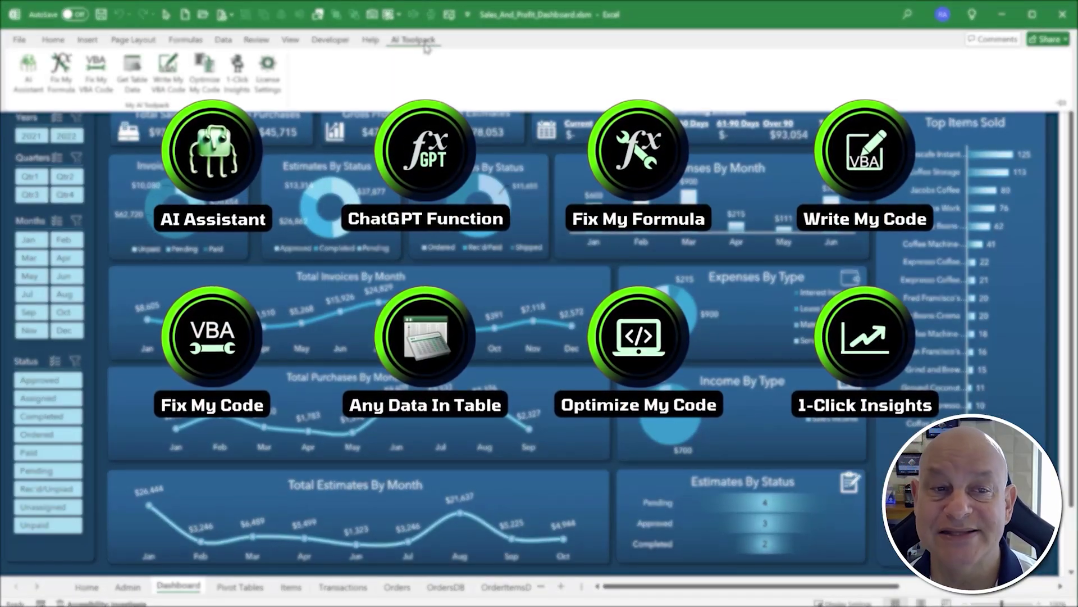
click(1062, 104)
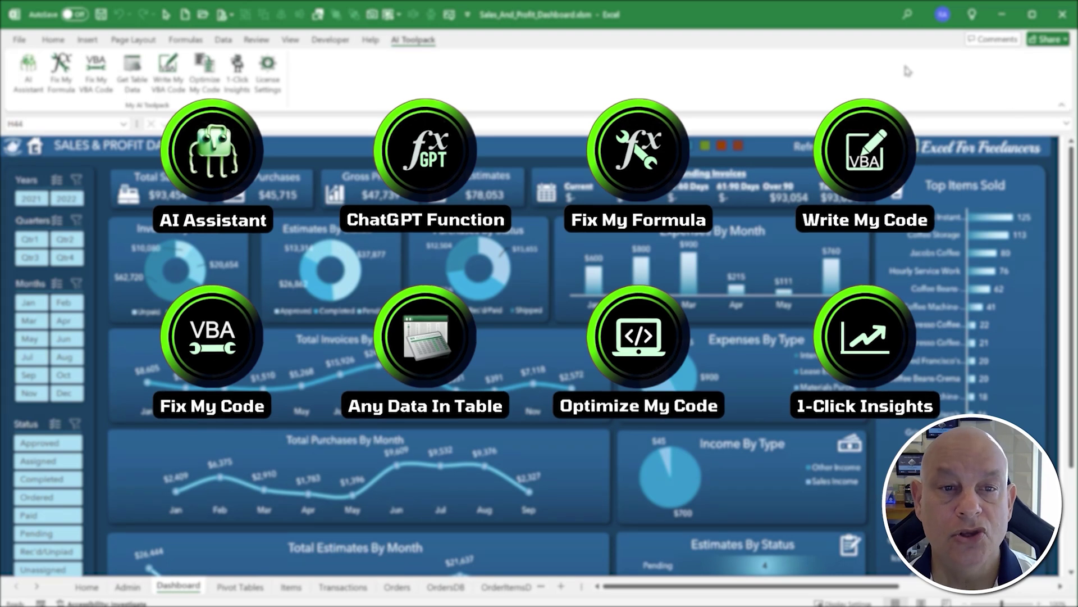